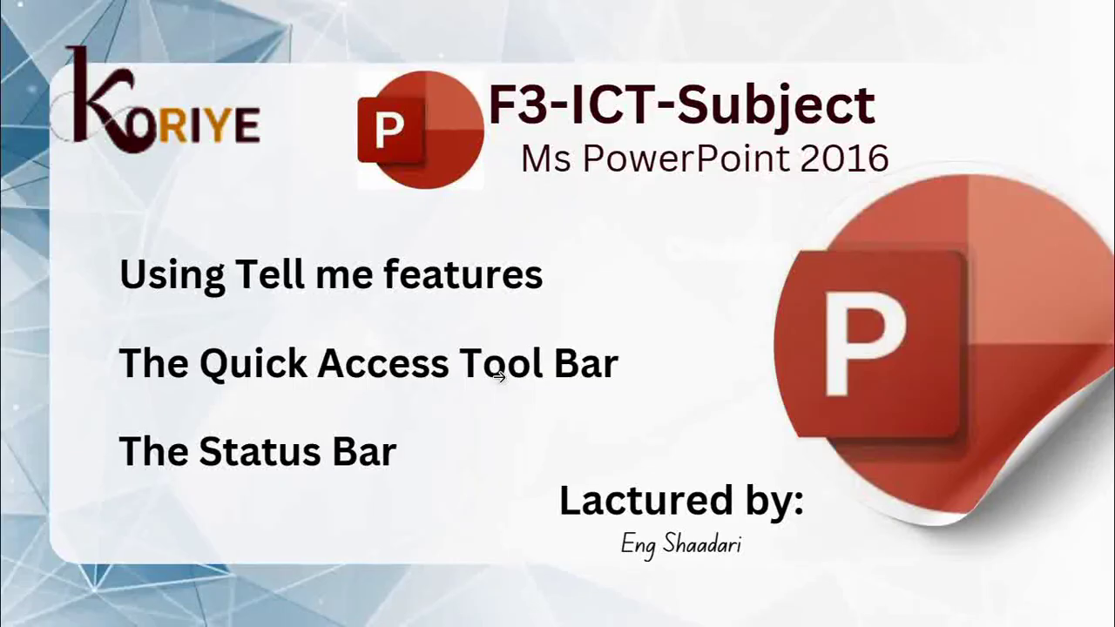
# Exit Canva's full-screen presentation of the 'F3-ICT-Subject' title slide
pyautogui.press('Escape')
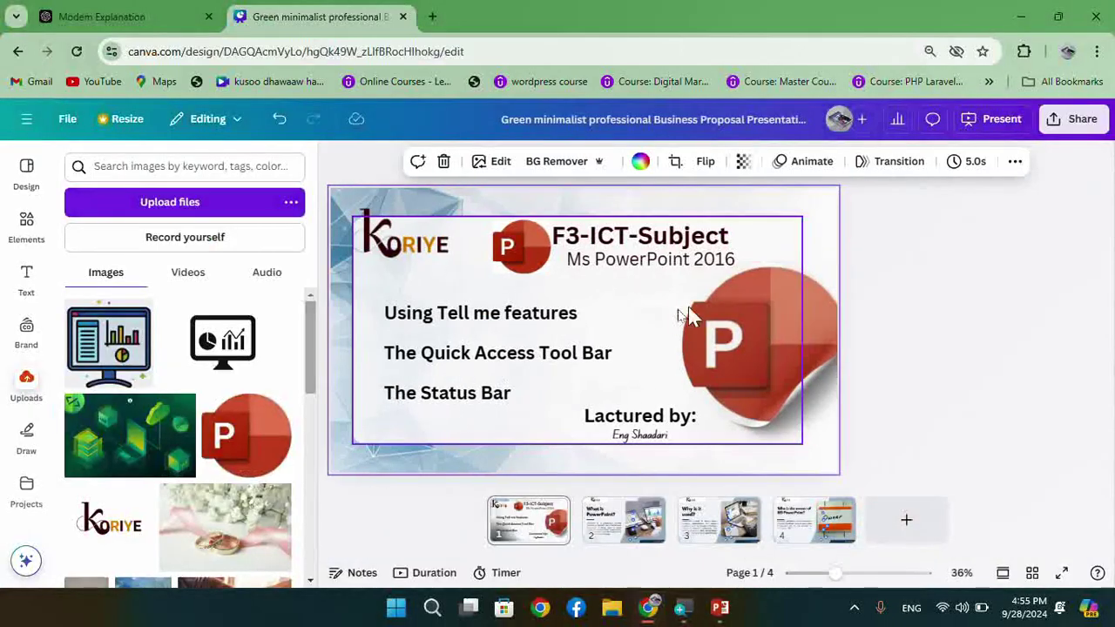
# Page through the Welcome to PowerPoint slides, close PowerPoint, and relaunch it from Windows Search
pyautogui.click(716, 613)
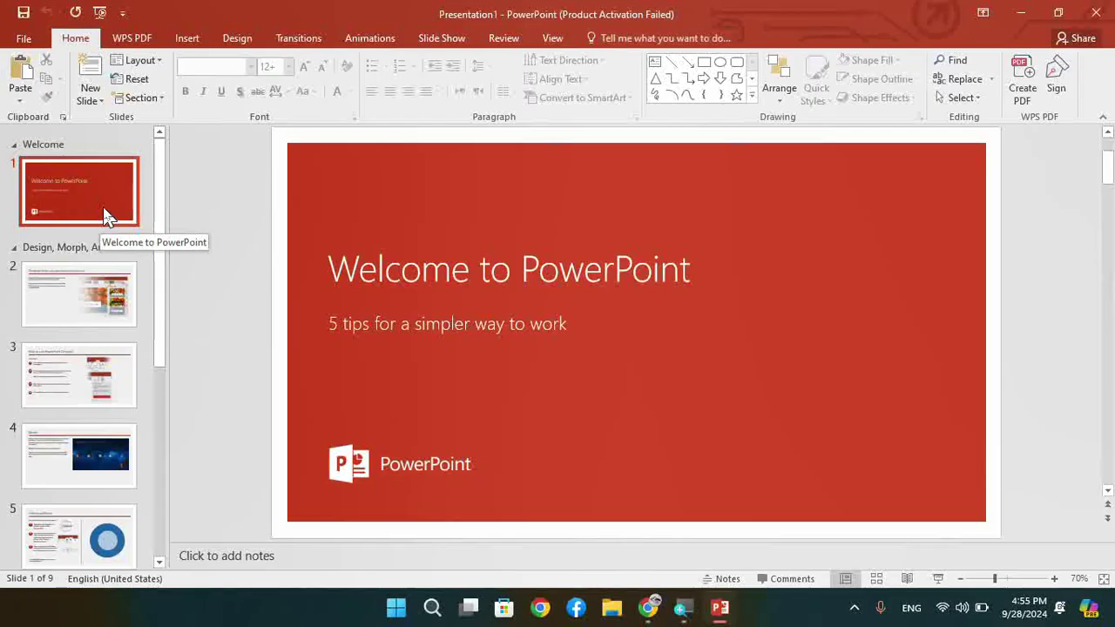
pyautogui.press('Down')
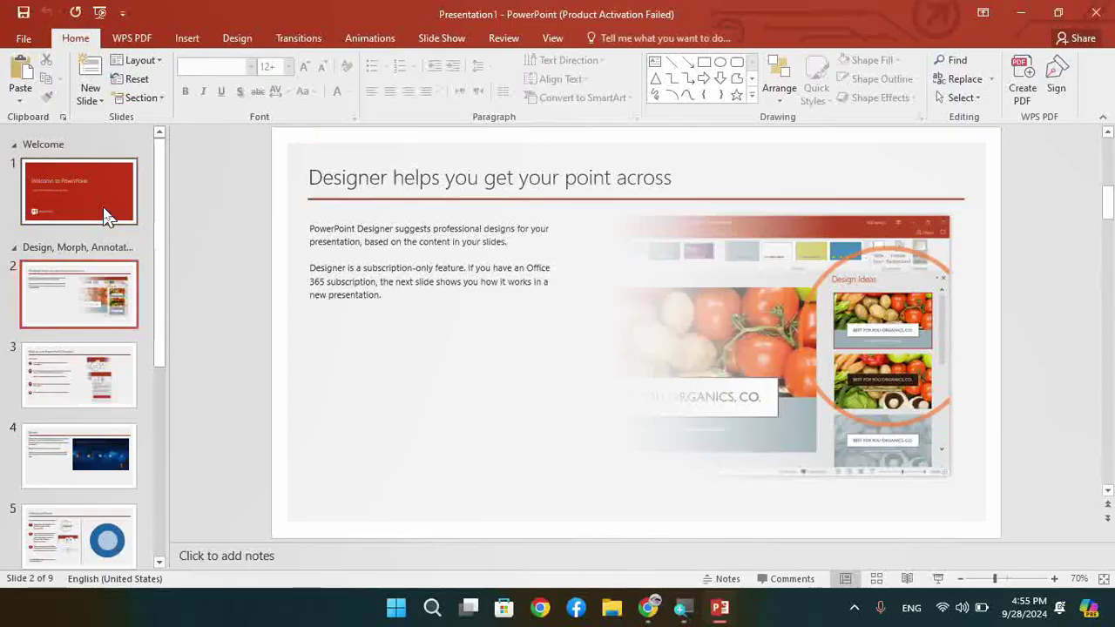
pyautogui.press('Down')
pyautogui.press('Down')
pyautogui.press('Down')
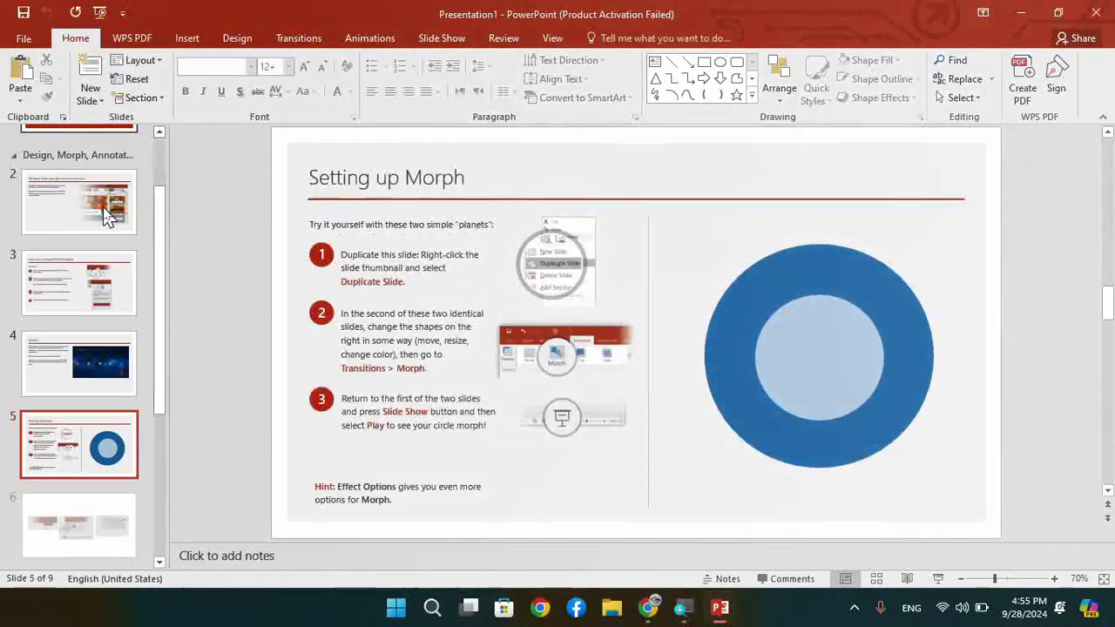
pyautogui.press('Down')
pyautogui.press('Down')
pyautogui.press('Down')
pyautogui.press('Up')
pyautogui.press('Up')
pyautogui.press('Up')
pyautogui.press('Up')
pyautogui.press('Up')
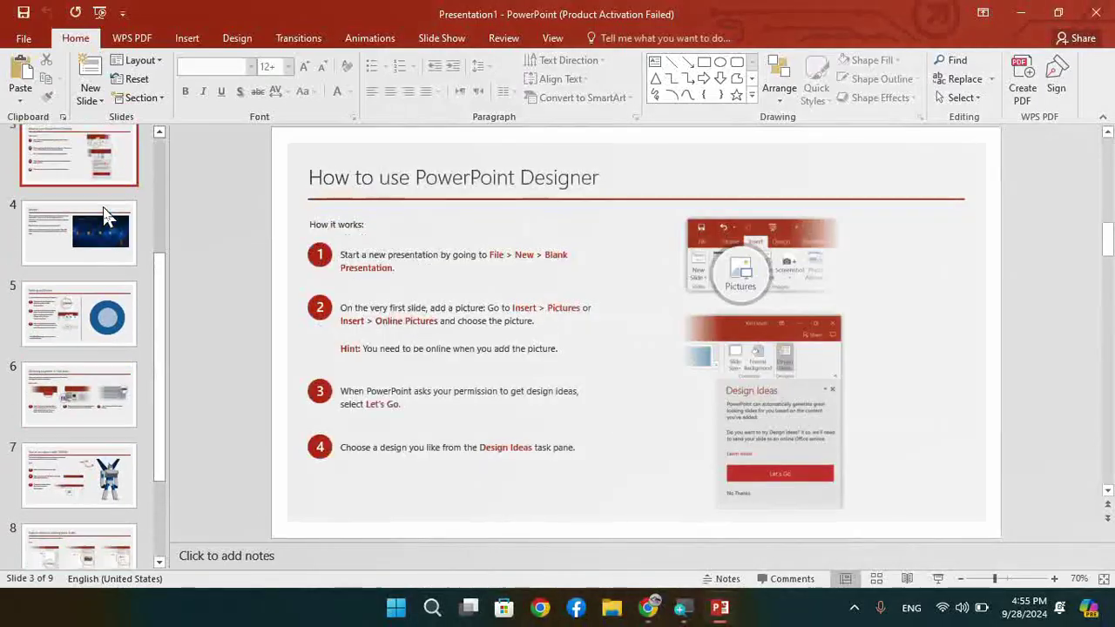
pyautogui.press('Up')
pyautogui.press('Up')
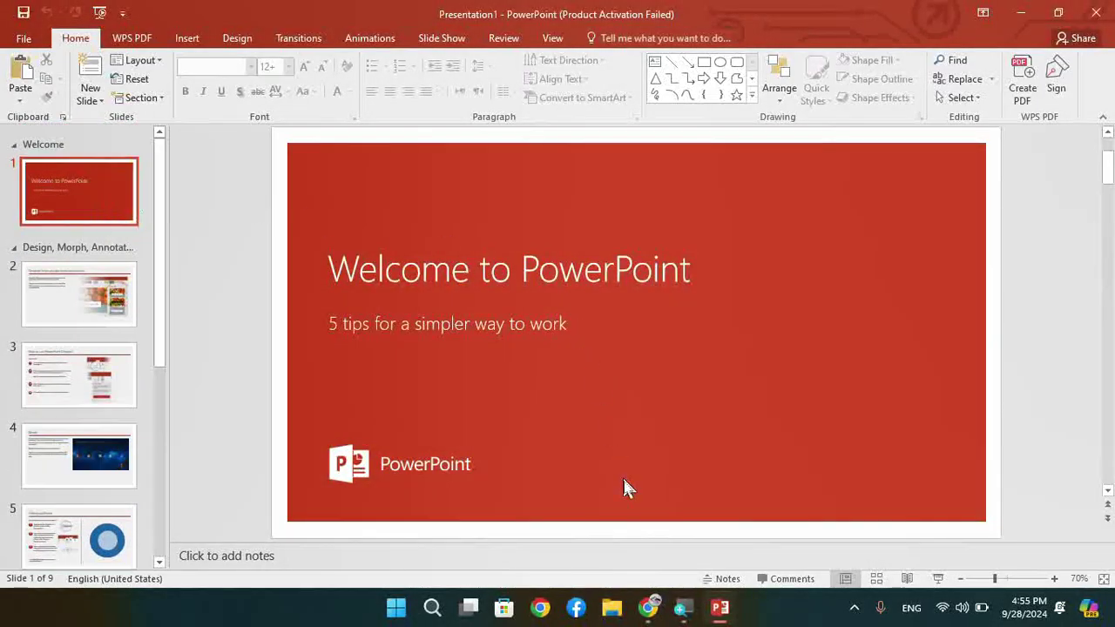
pyautogui.click(1099, 21)
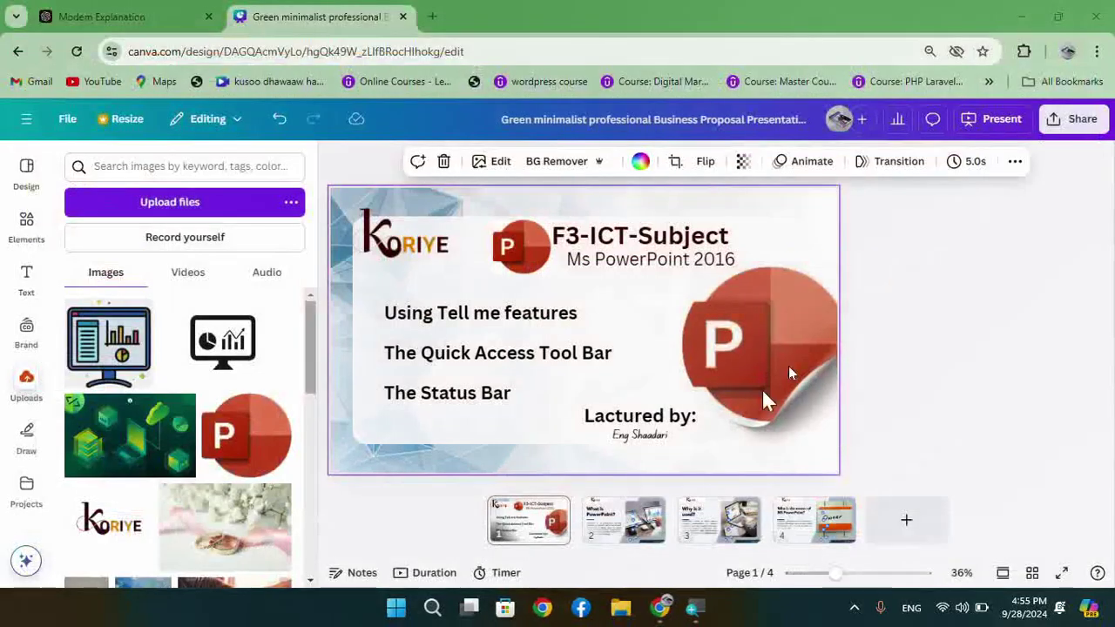
pyautogui.press('super+s')
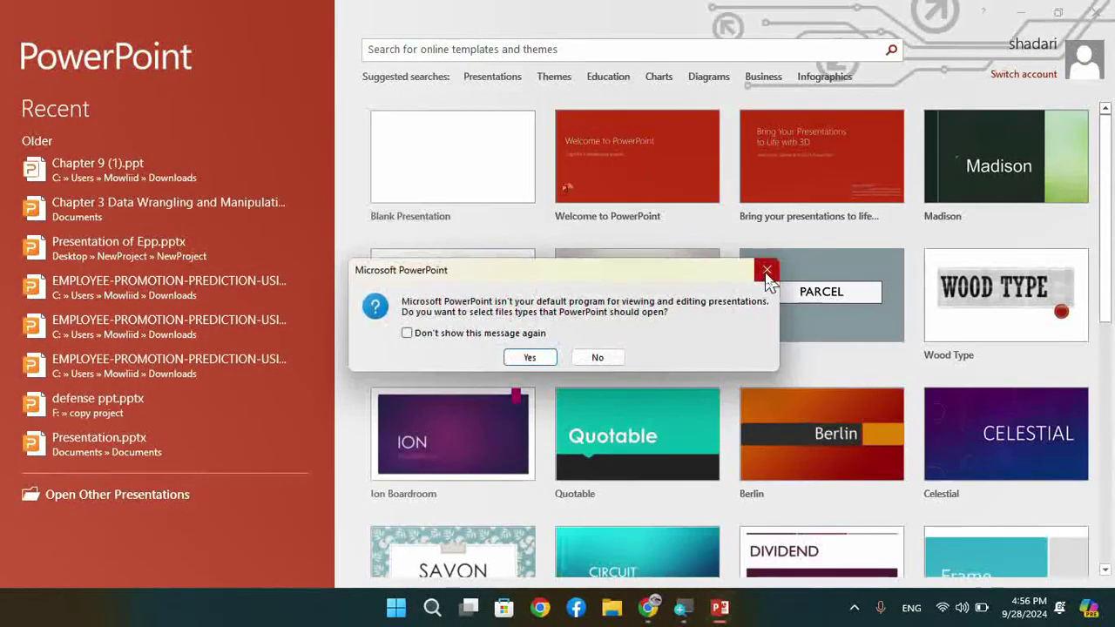
# Dismiss the default-program and activation prompts and create a presentation from the Welcome to PowerPoint template
pyautogui.click(767, 271)
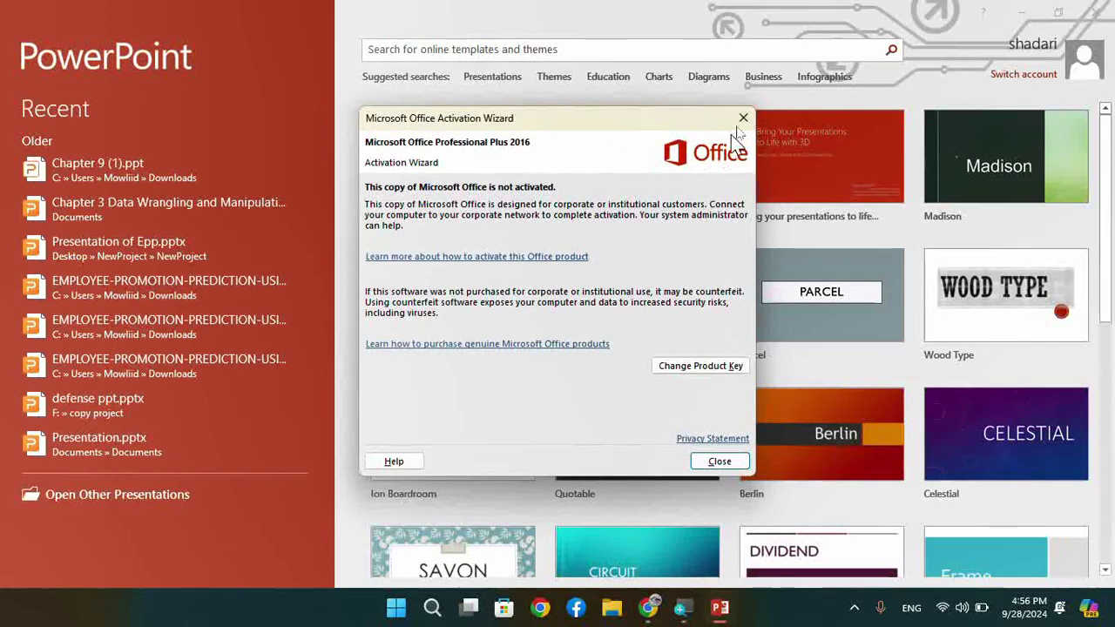
pyautogui.click(743, 118)
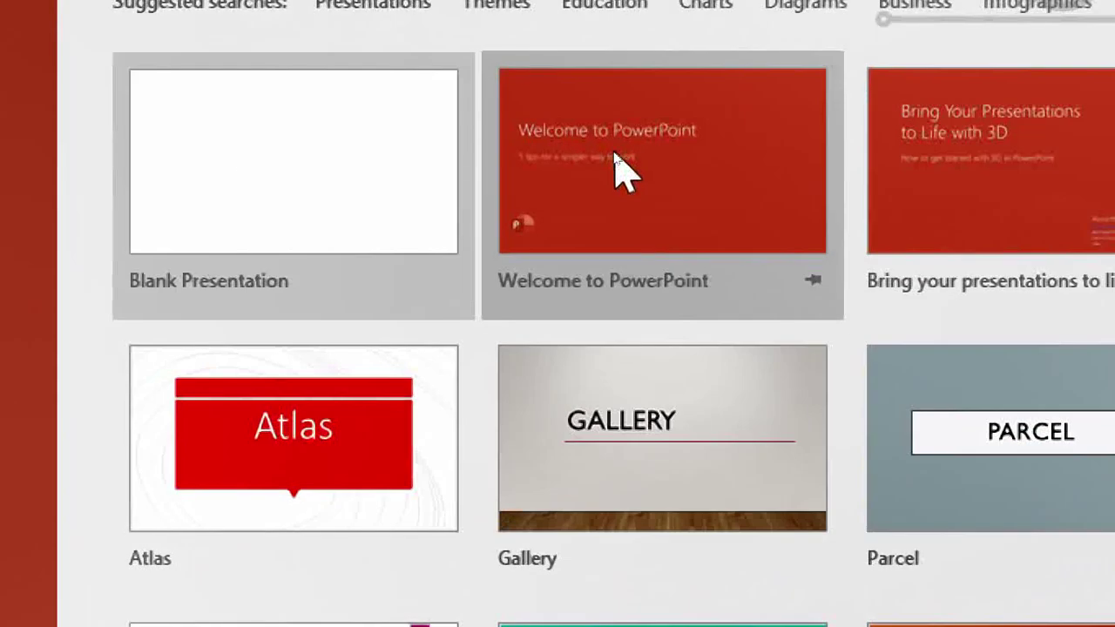
pyautogui.click(614, 159)
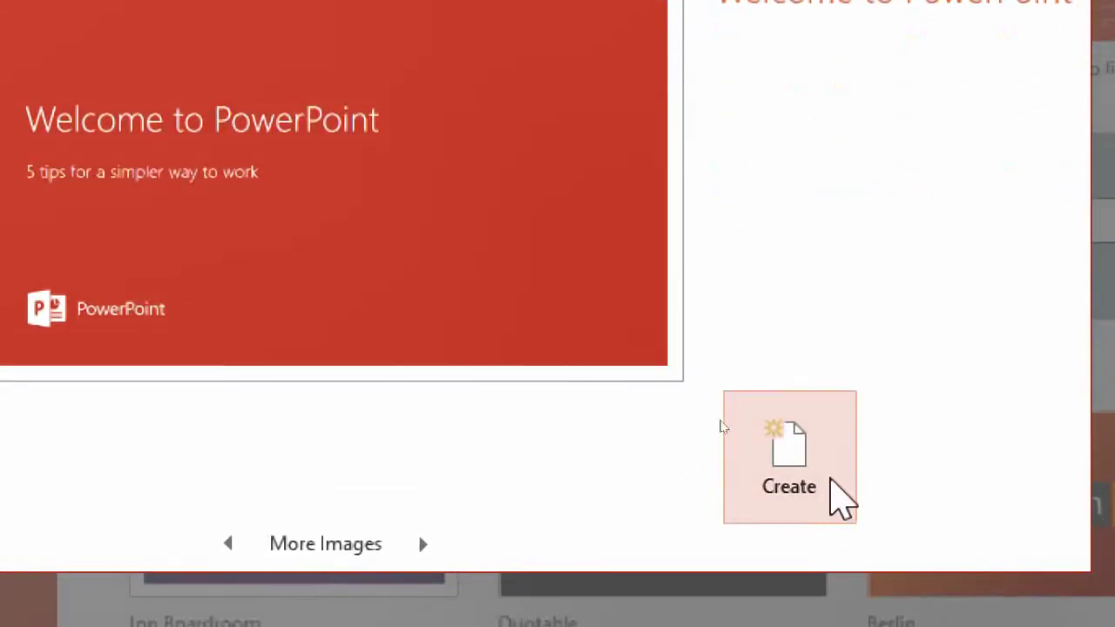
pyautogui.click(806, 470)
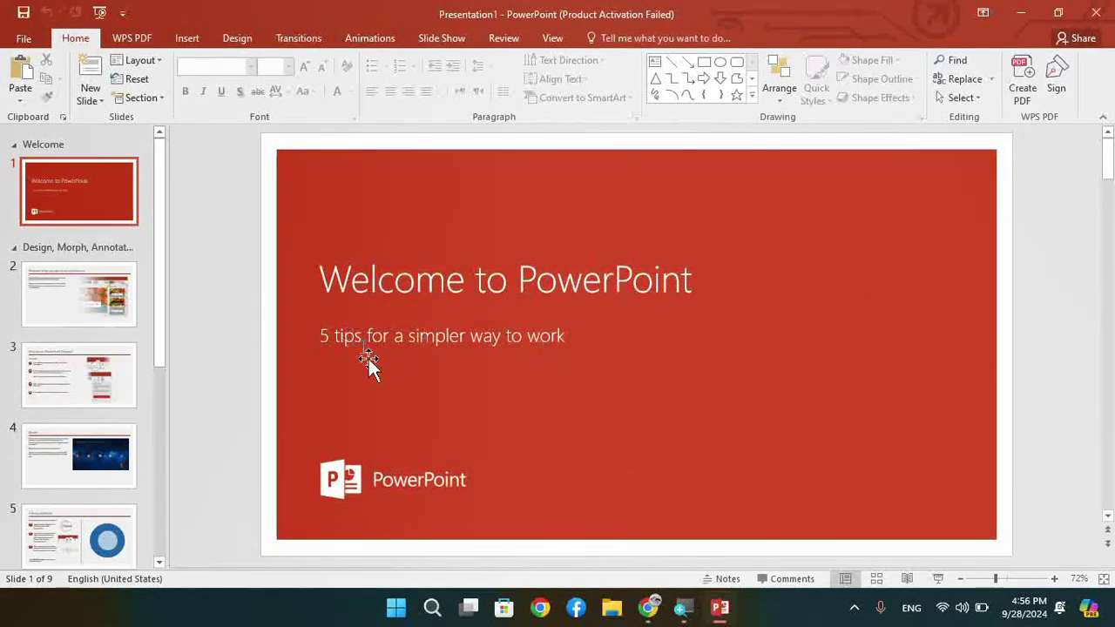
# Select the logo, subtitle and title on the title slide in turn, then deselect everything
pyautogui.click(349, 479)
pyautogui.click(415, 327)
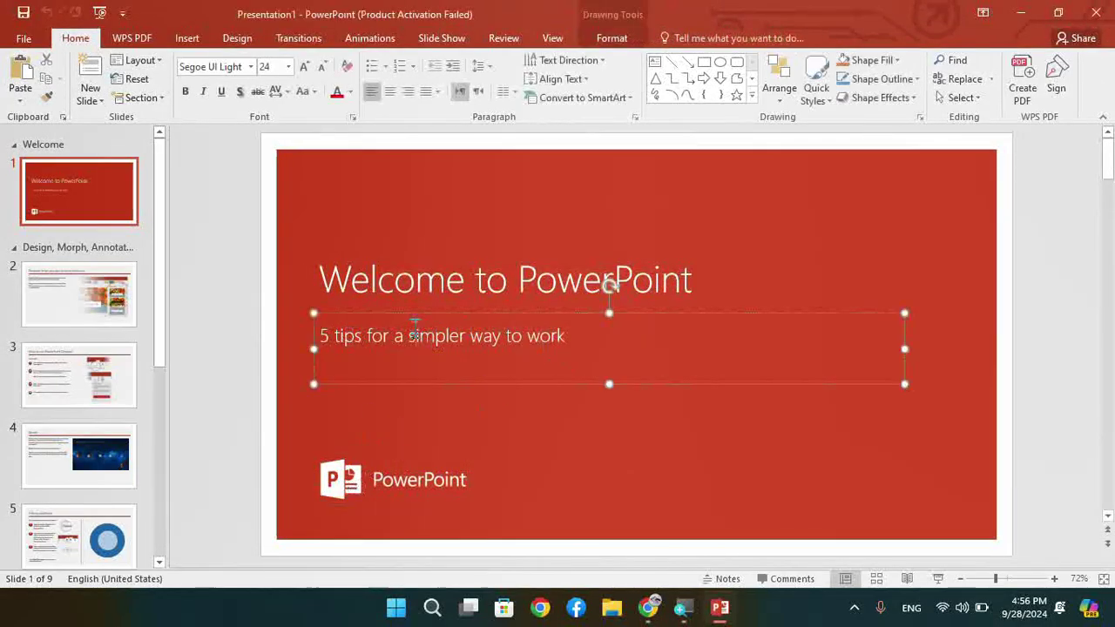
pyautogui.click(460, 285)
pyautogui.click(232, 289)
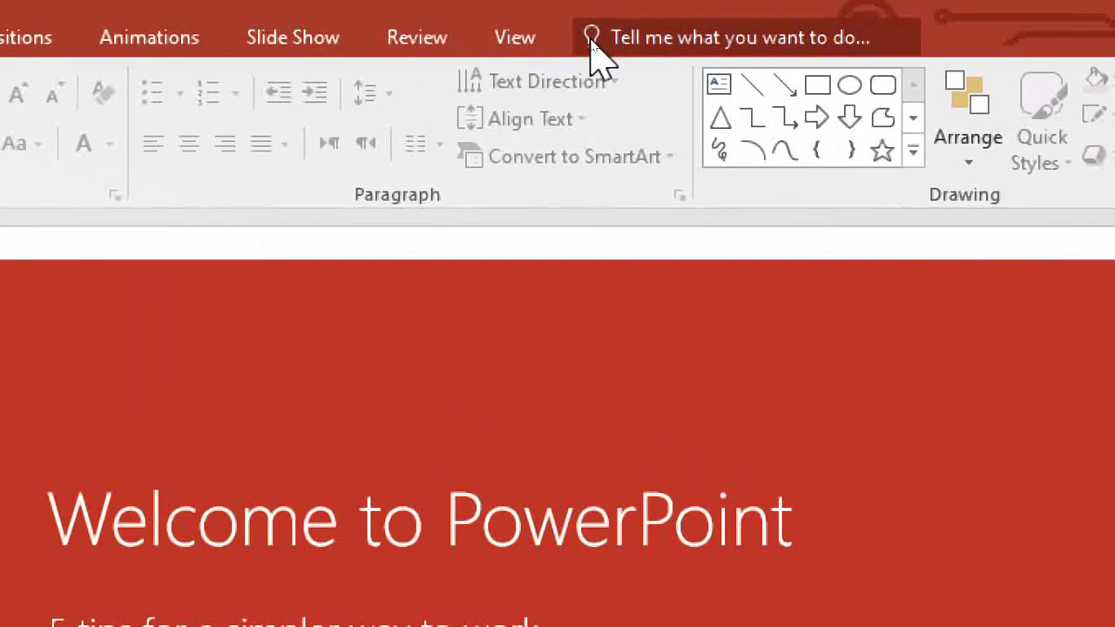
pyautogui.click(666, 37)
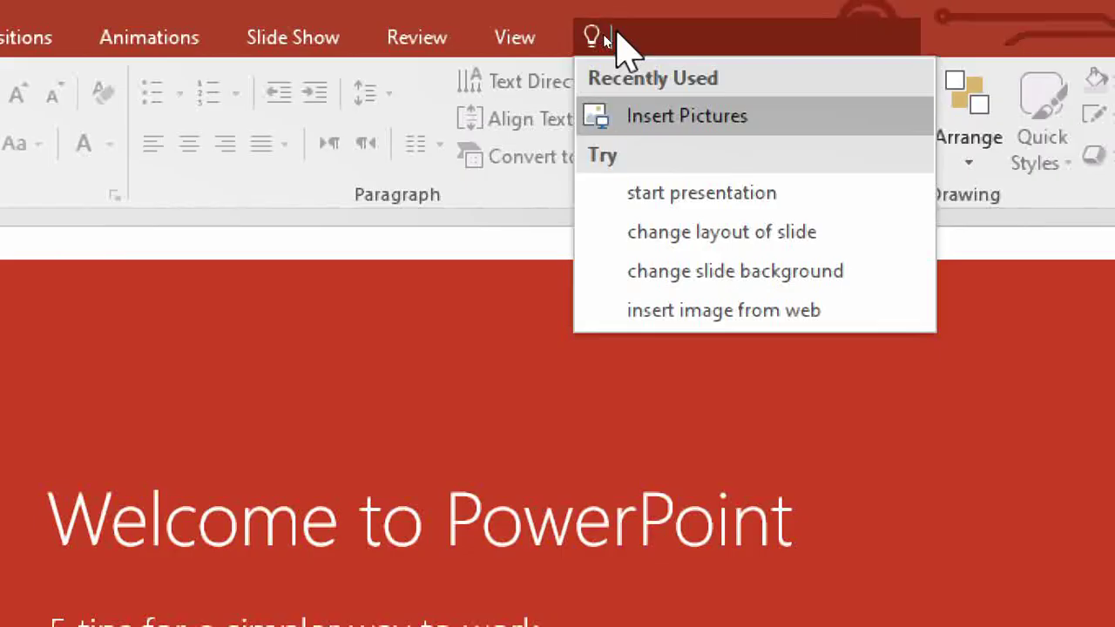
pyautogui.write('sha')
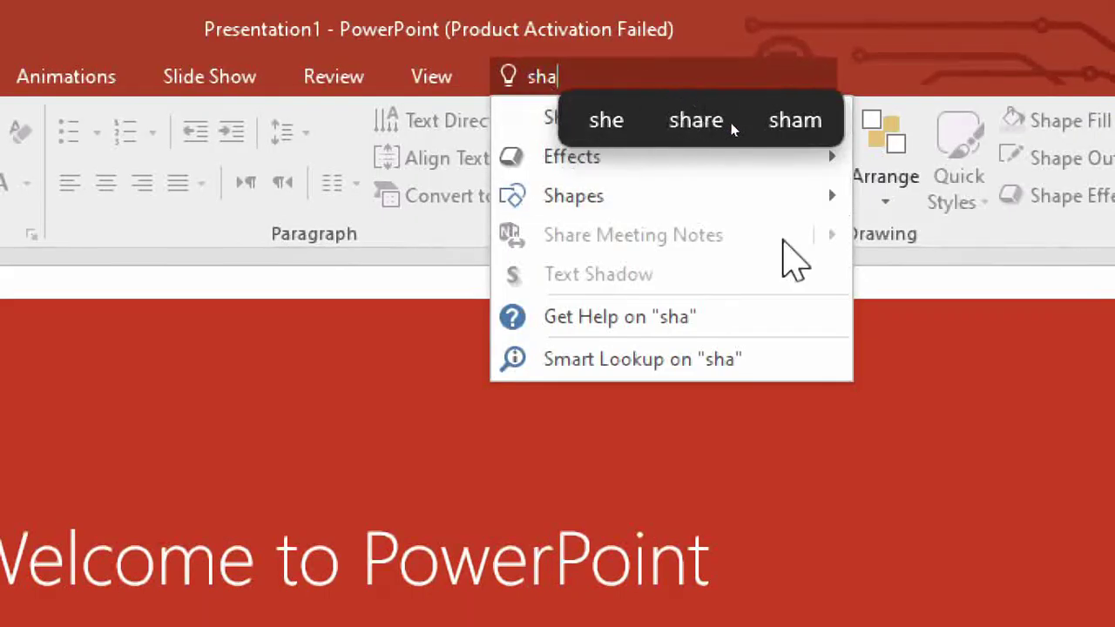
pyautogui.click(914, 448)
pyautogui.click(613, 78)
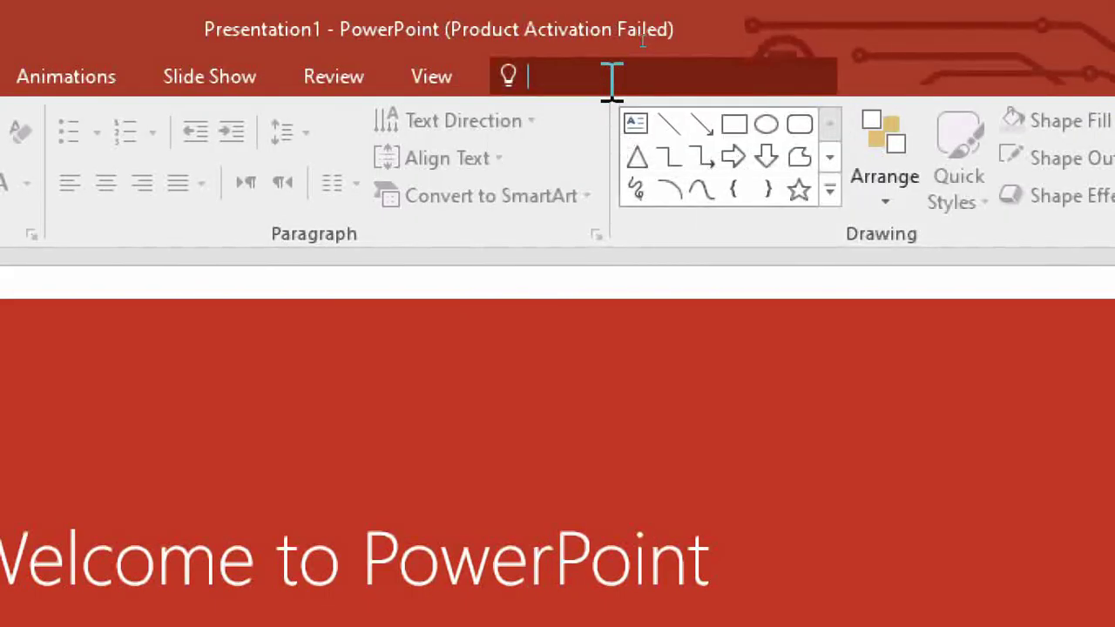
pyautogui.write('sha')
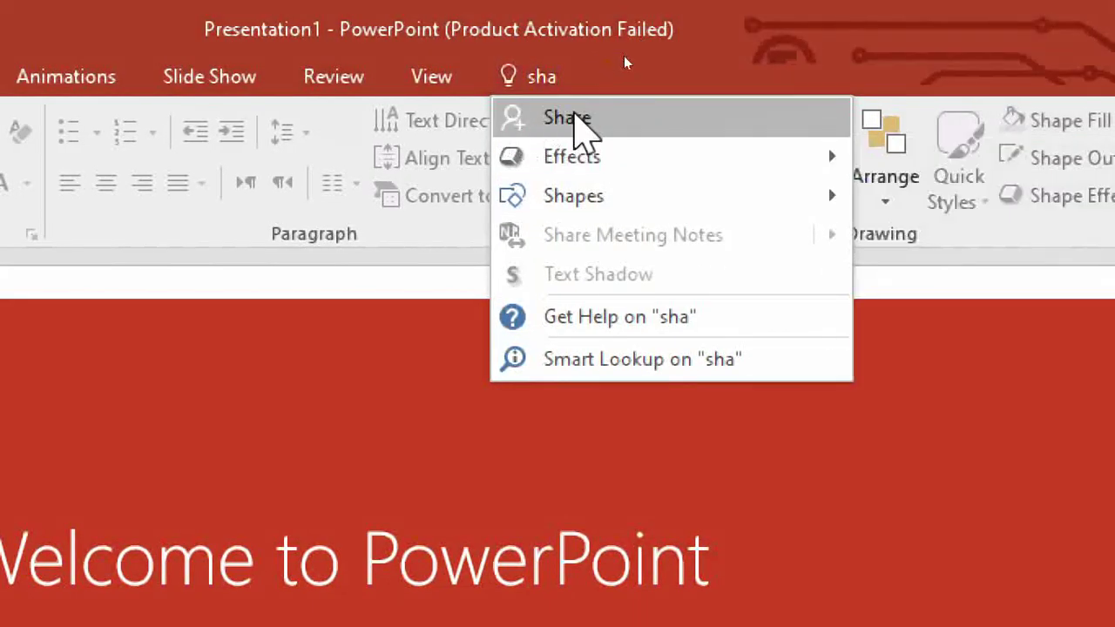
pyautogui.click(577, 80)
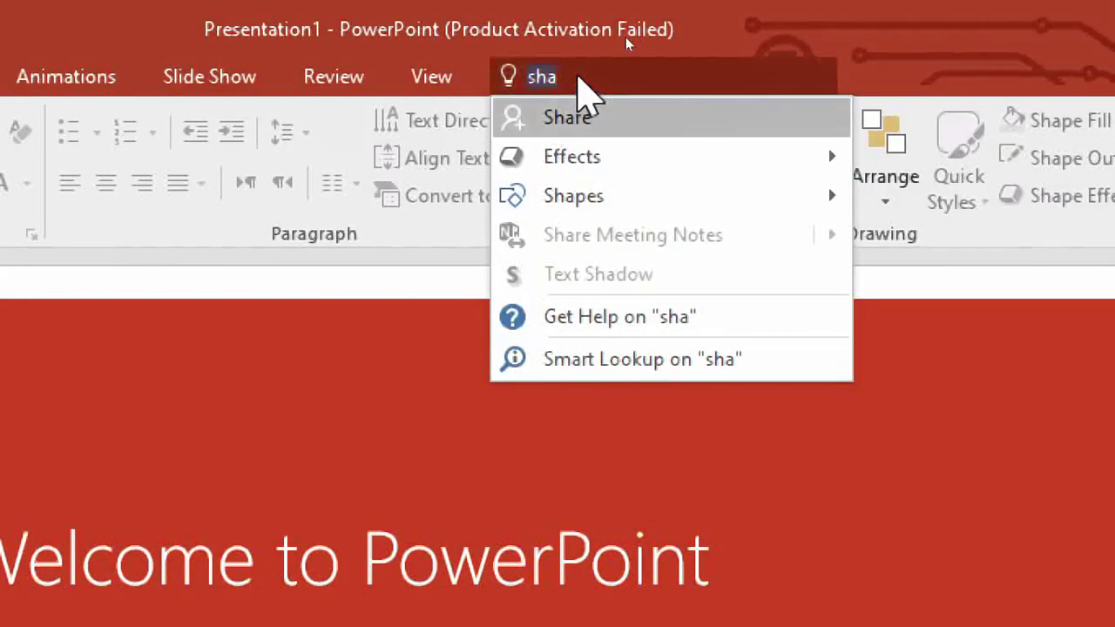
pyautogui.click(578, 80)
pyautogui.write('pe')
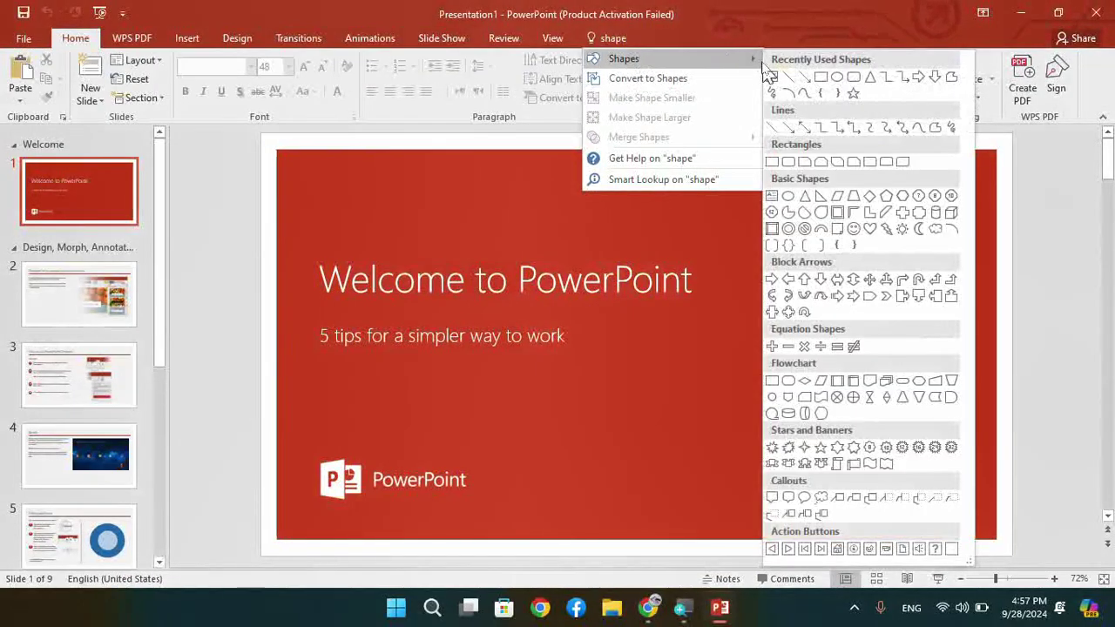
pyautogui.click(837, 79)
pyautogui.moveTo(763, 241)
pyautogui.mouseDown()
pyautogui.moveTo(955, 389)
pyautogui.moveTo(949, 424)
pyautogui.mouseUp()
pyautogui.moveTo(839, 336); pyautogui.dragTo(819, 287)
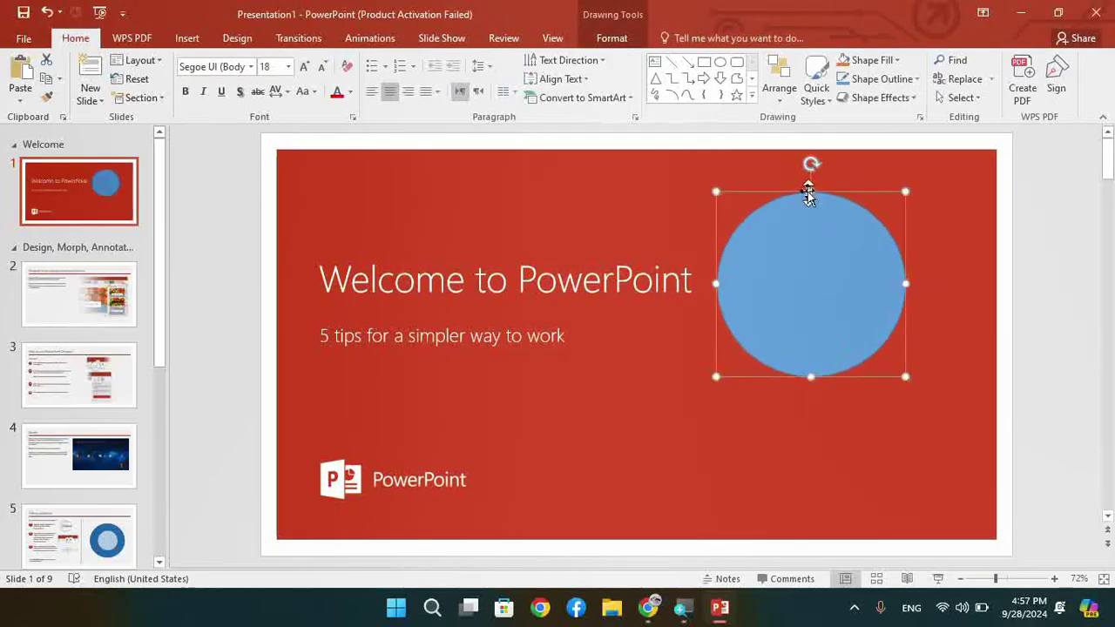
pyautogui.moveTo(832, 232); pyautogui.dragTo(832, 294)
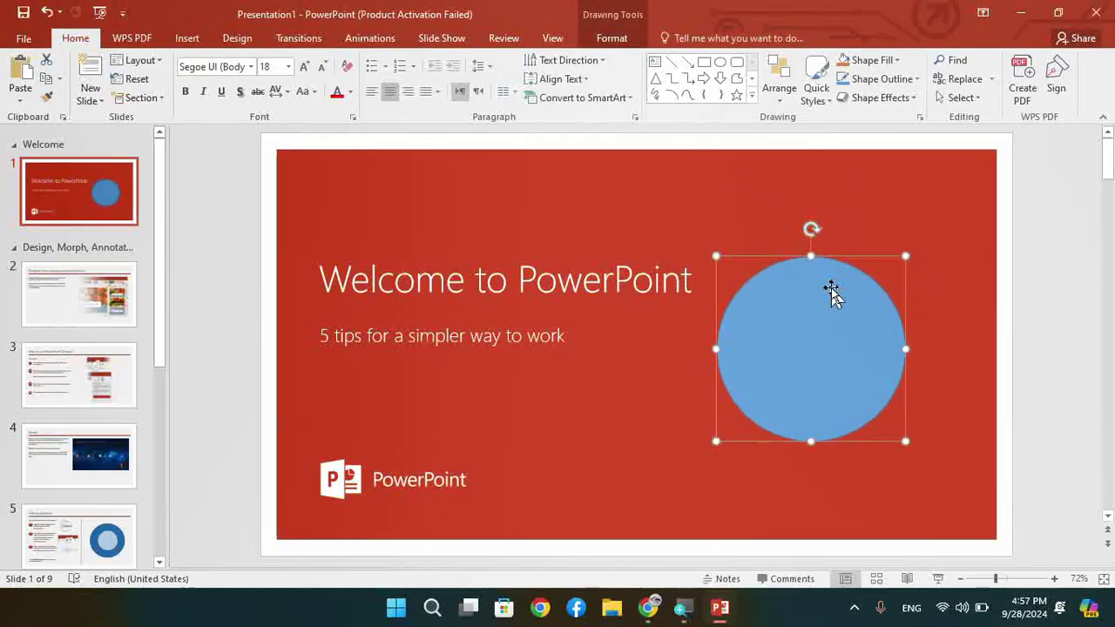
pyautogui.press('Delete')
pyautogui.click(654, 37)
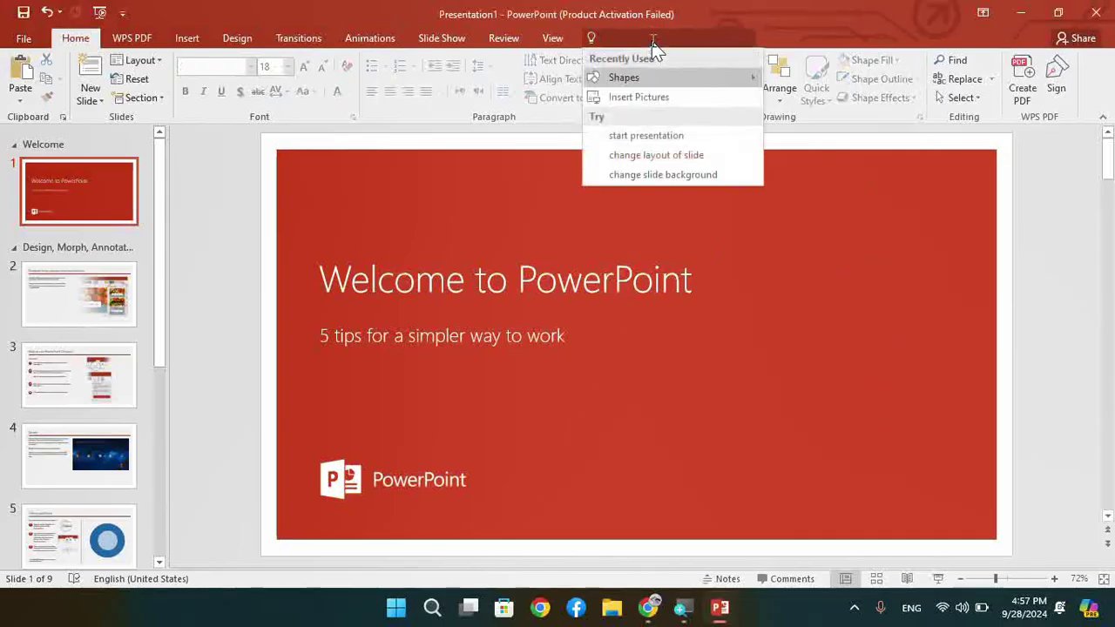
pyautogui.write('cha')
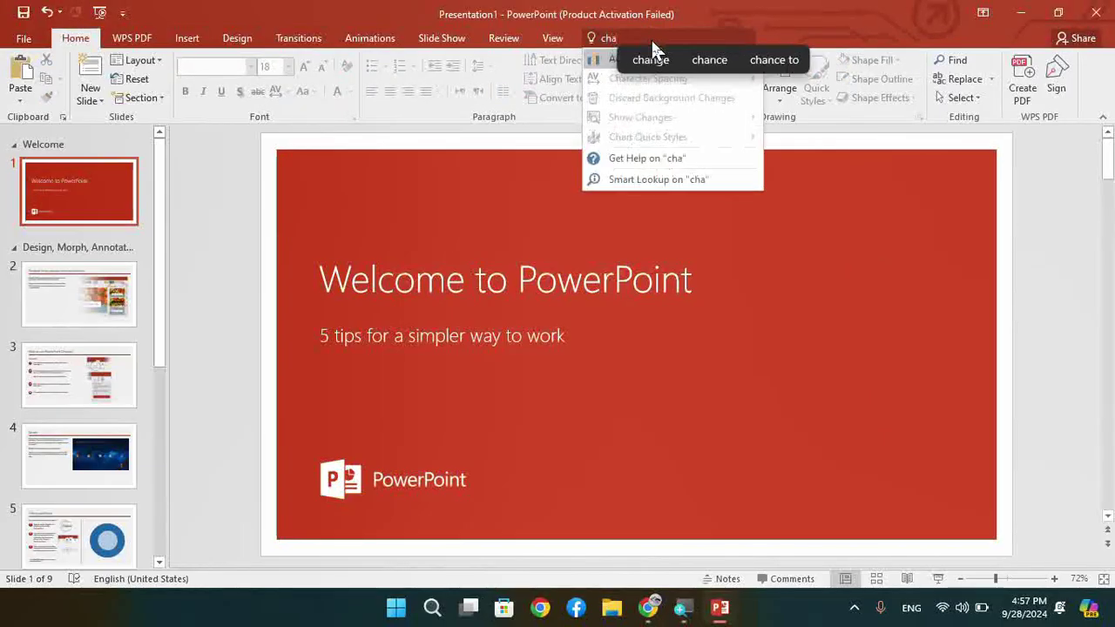
pyautogui.click(599, 61)
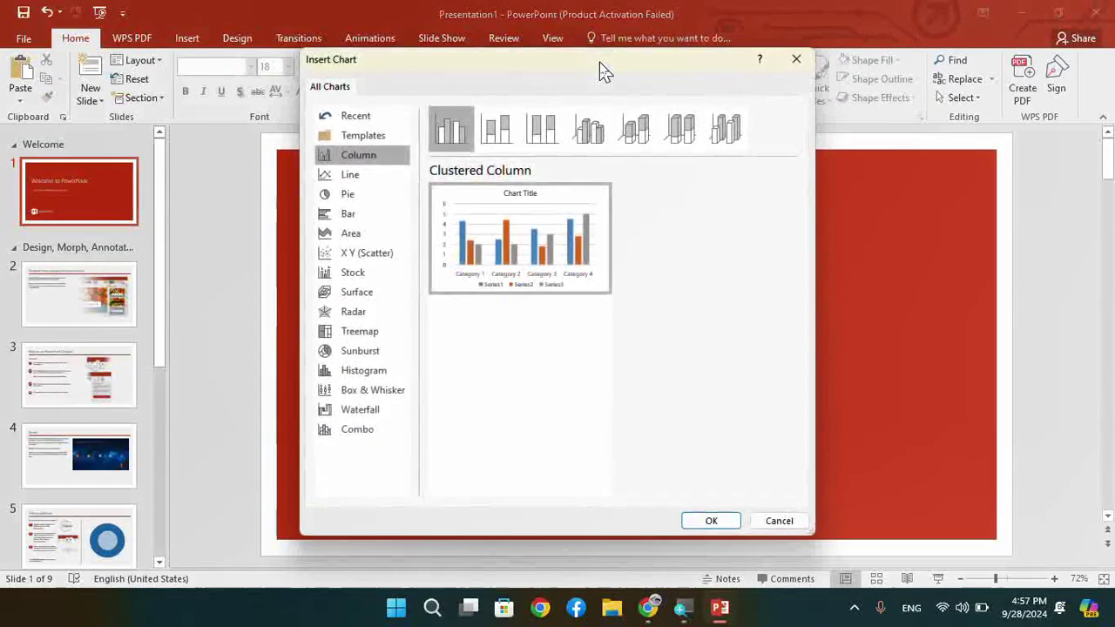
pyautogui.click(352, 234)
pyautogui.click(355, 292)
pyautogui.click(358, 331)
pyautogui.click(362, 390)
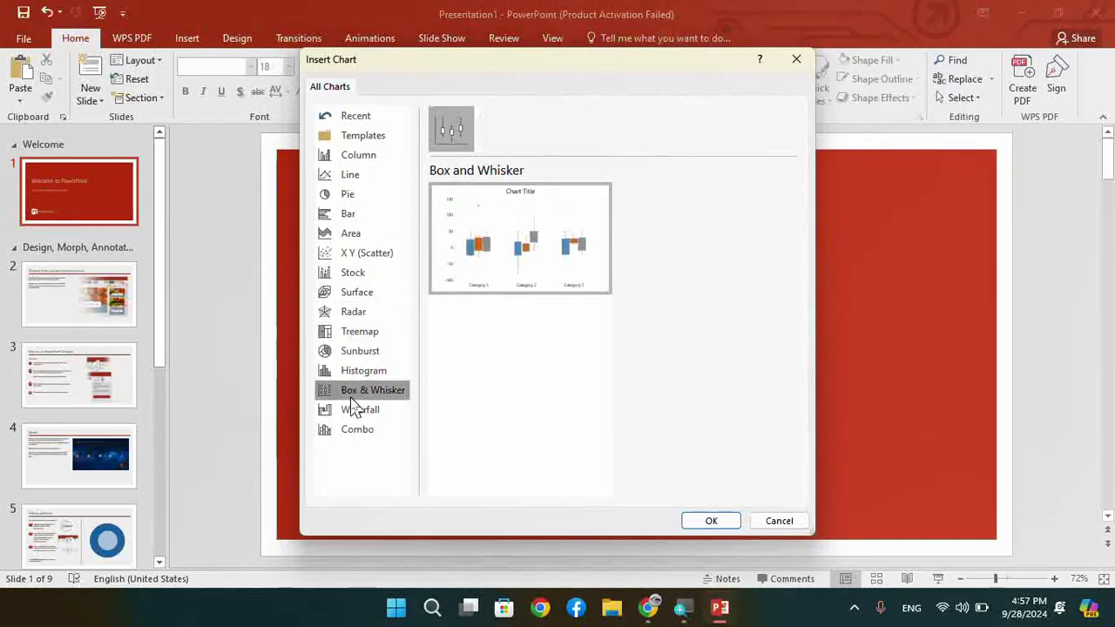
pyautogui.click(357, 351)
pyautogui.click(357, 331)
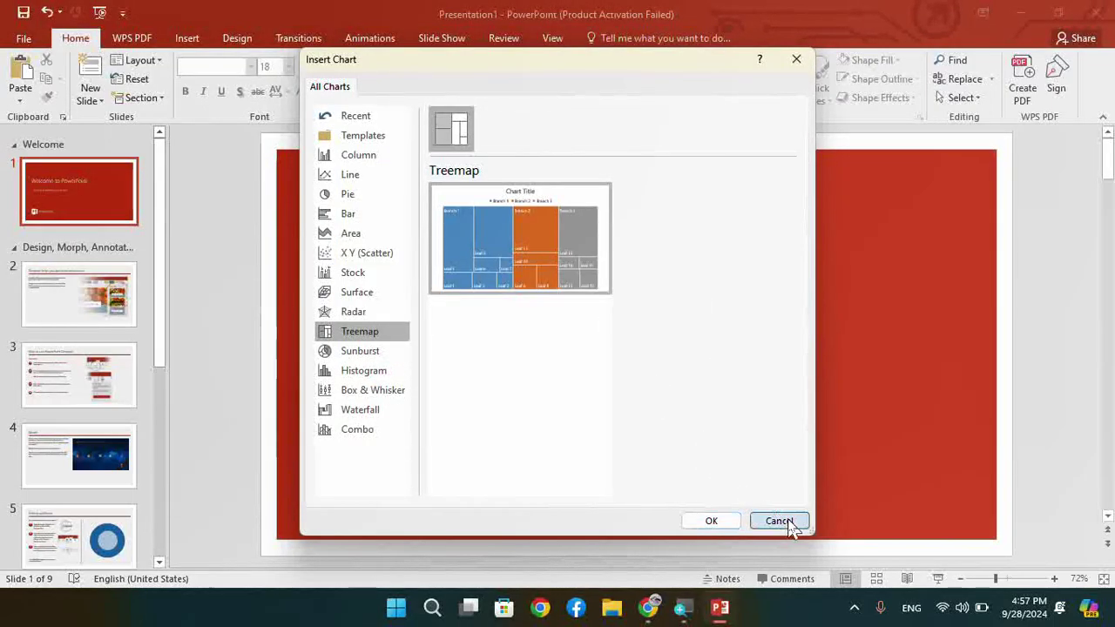
pyautogui.click(779, 521)
pyautogui.click(610, 38)
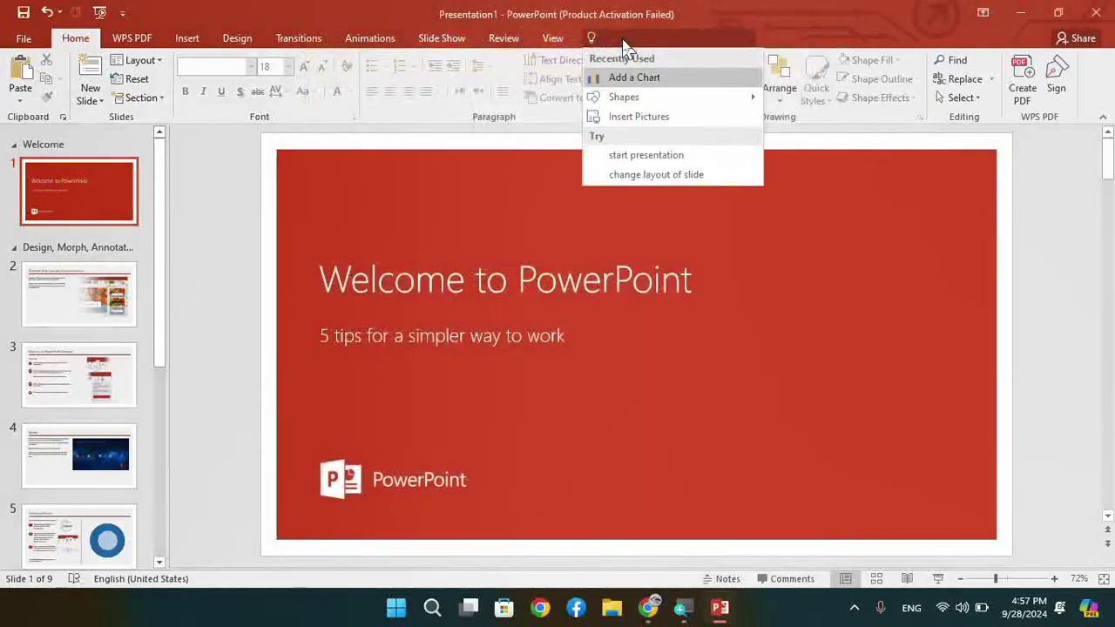
pyautogui.write('pic')
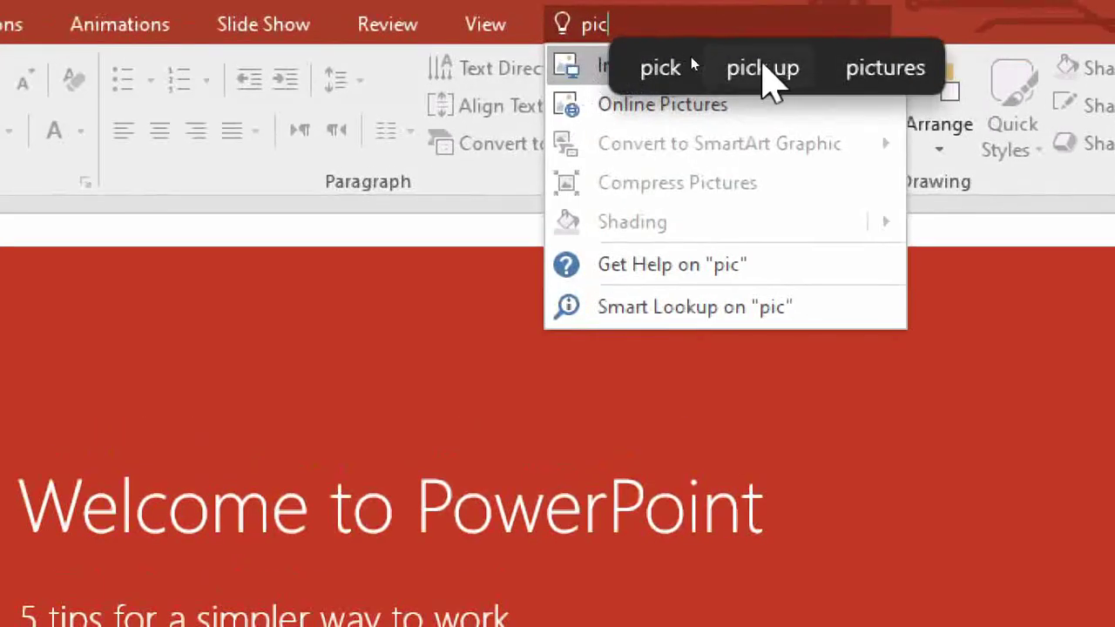
pyautogui.press('Escape')
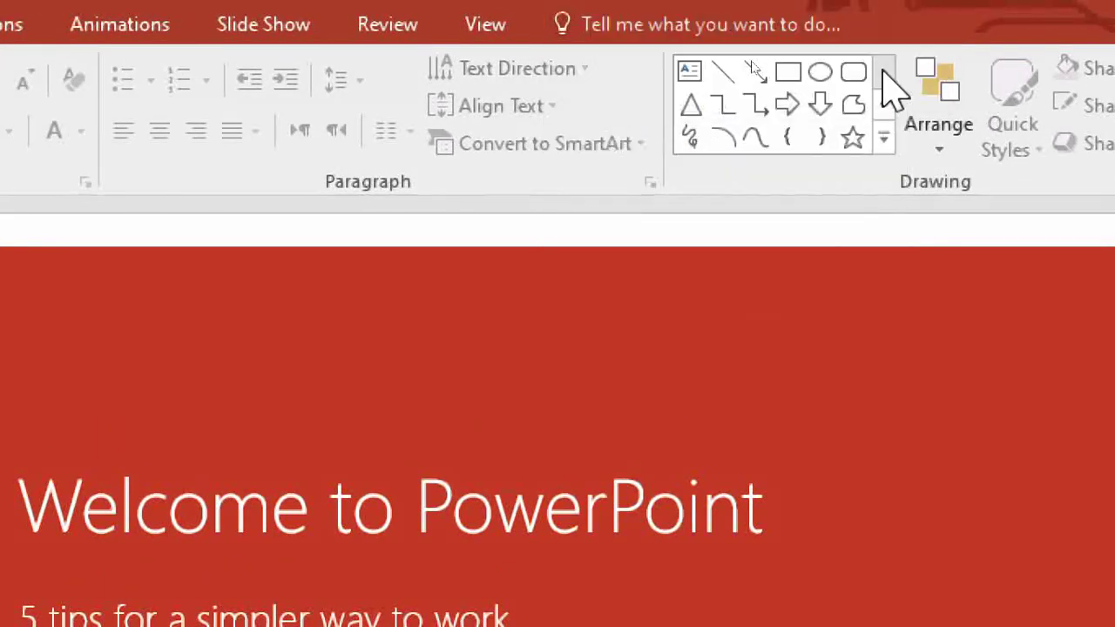
pyautogui.click(649, 35)
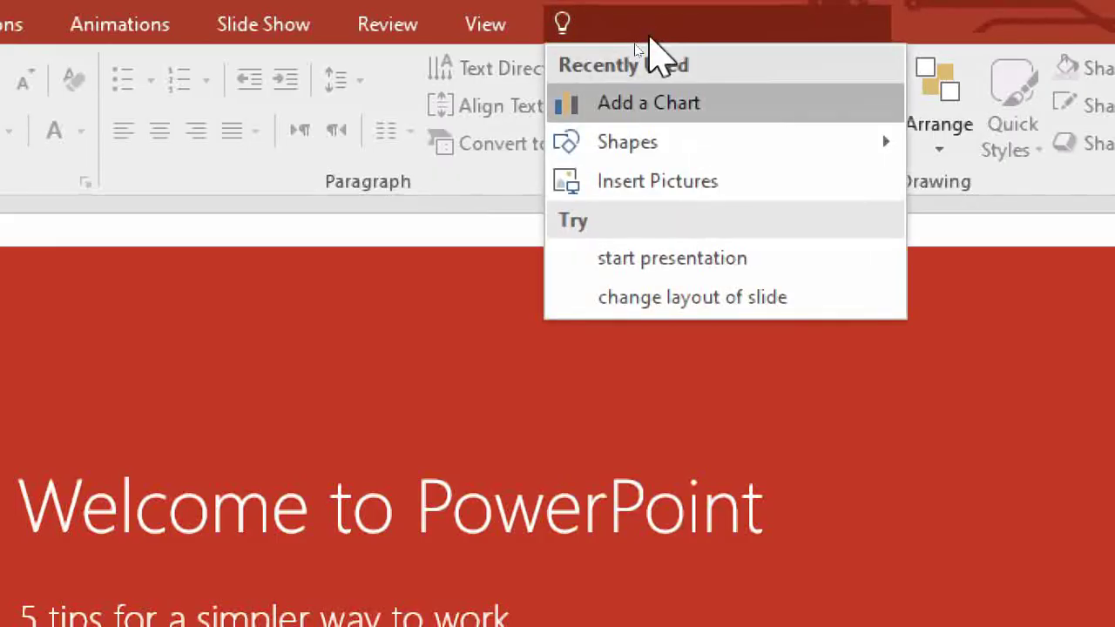
pyautogui.write('pic')
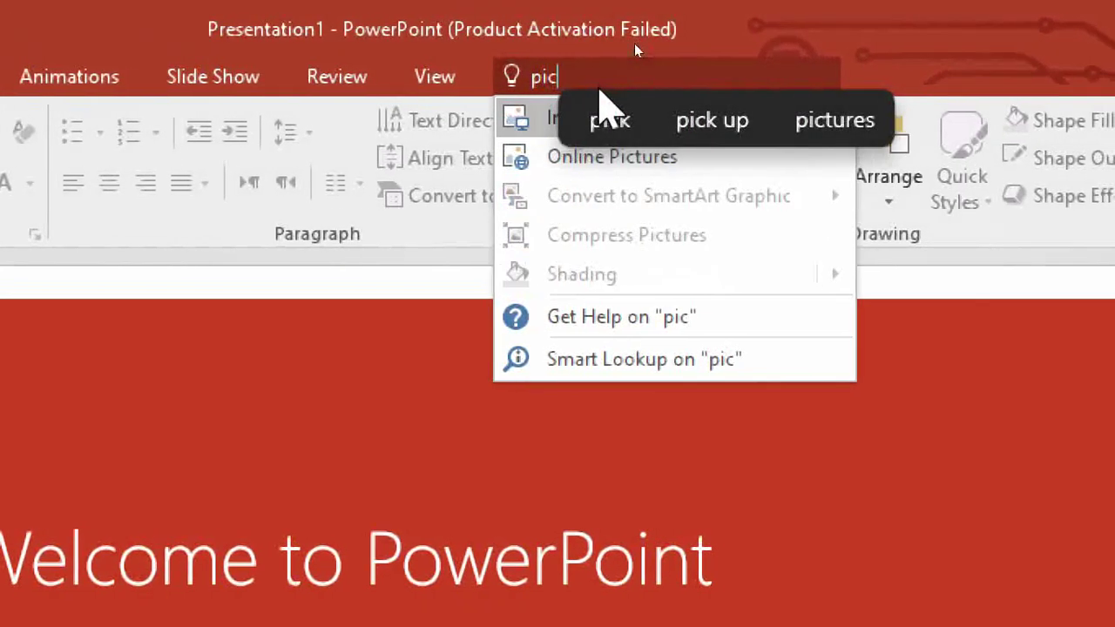
pyautogui.write('ture')
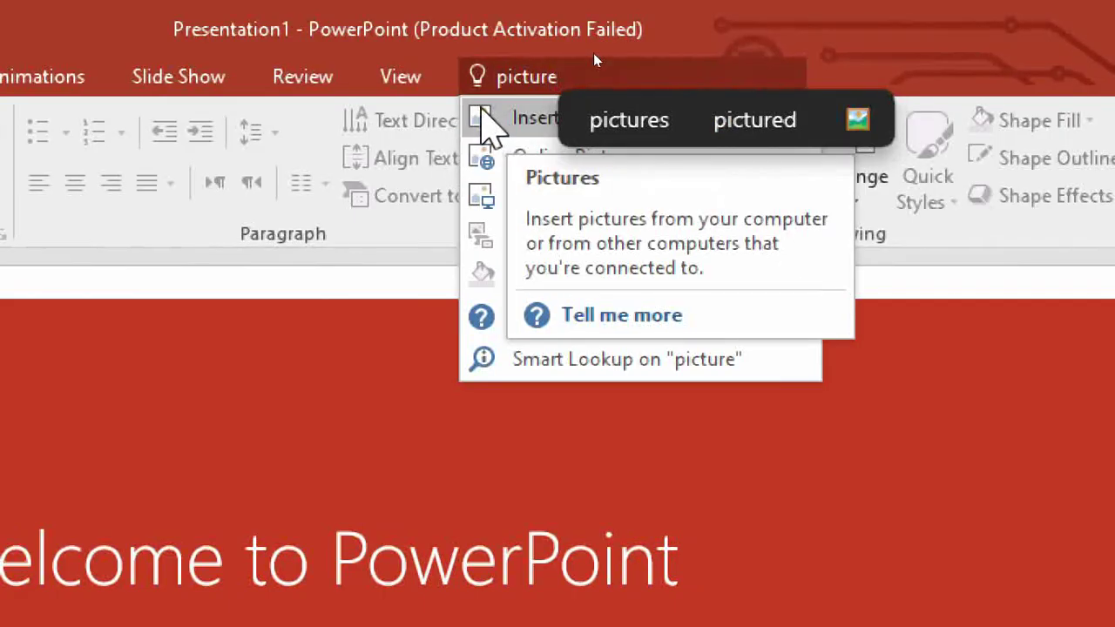
pyautogui.click(492, 127)
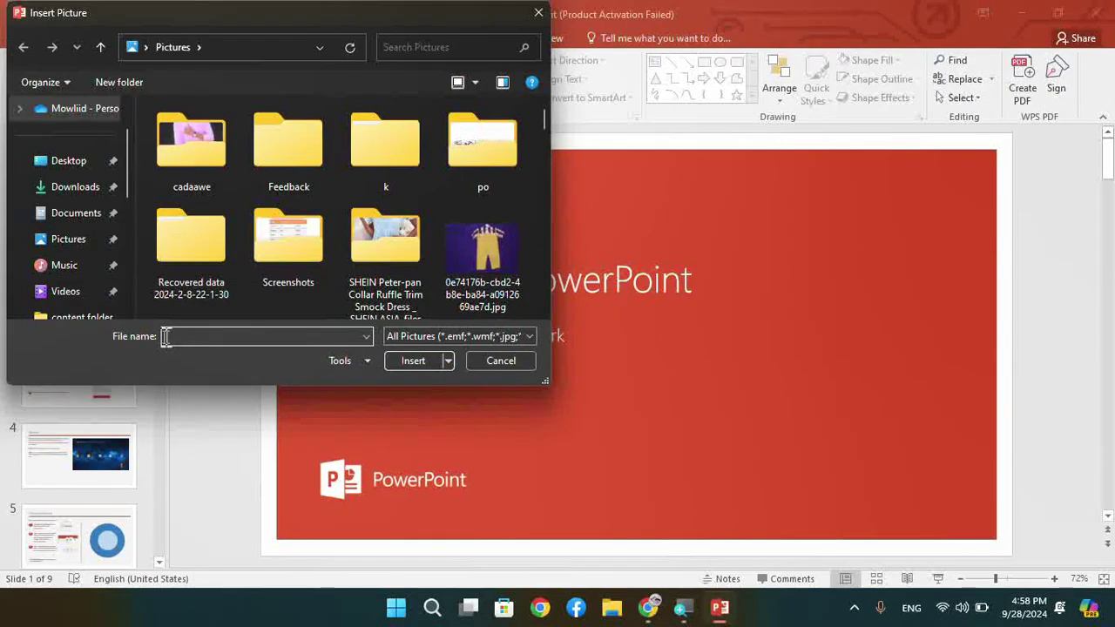
pyautogui.click(178, 148)
pyautogui.click(172, 249)
pyautogui.click(70, 264)
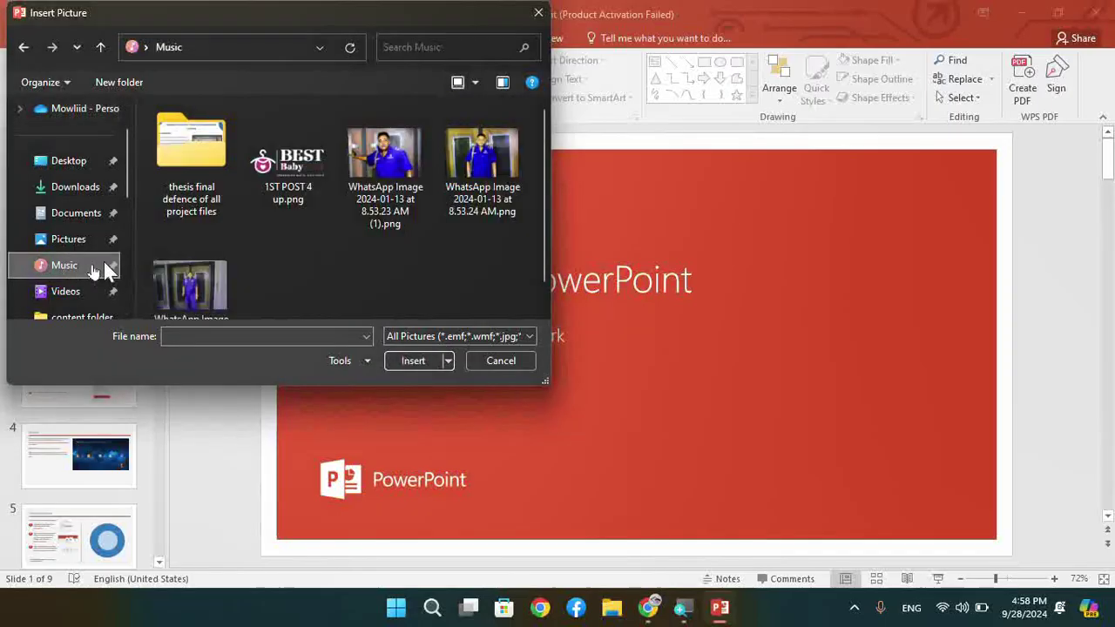
pyautogui.click(504, 361)
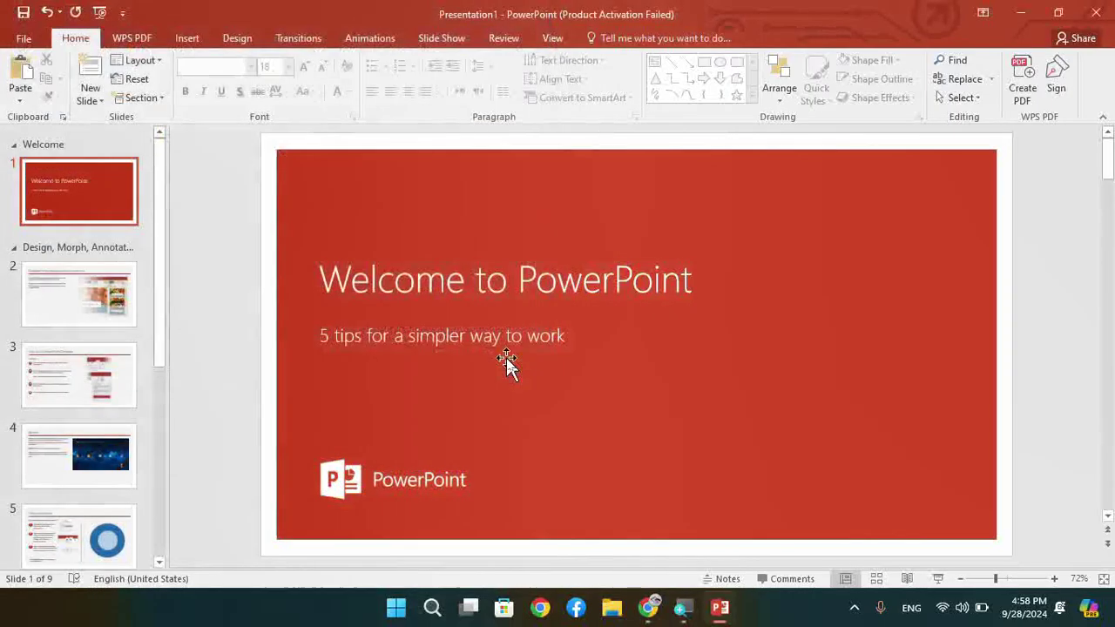
# Use Tell Me's Draw Table to drag a table beside the slide title
pyautogui.click(668, 40)
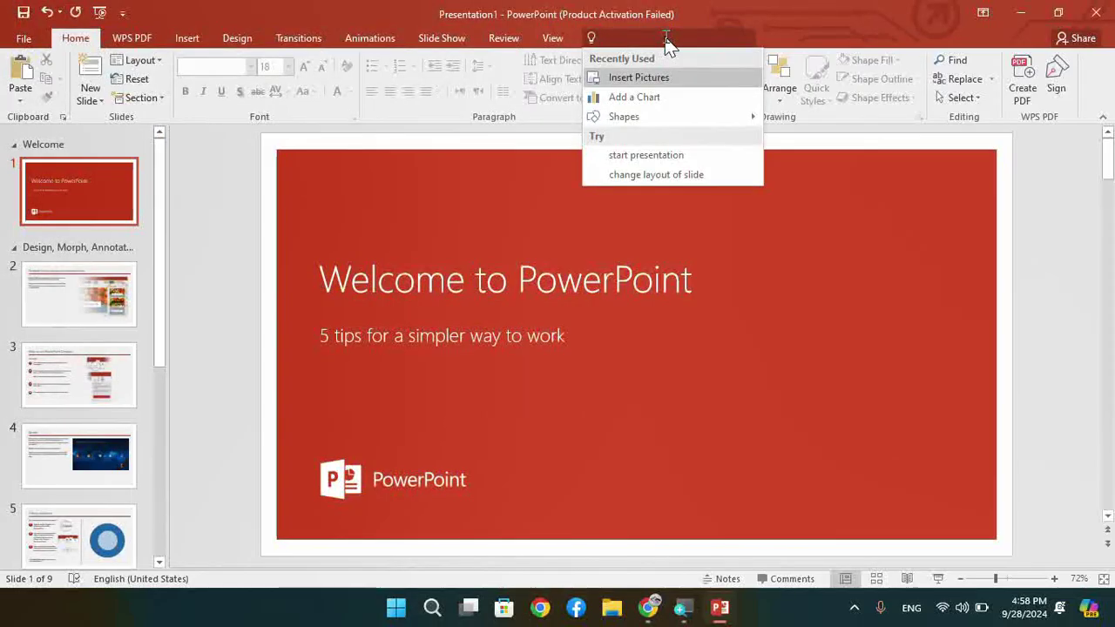
pyautogui.write('ta')
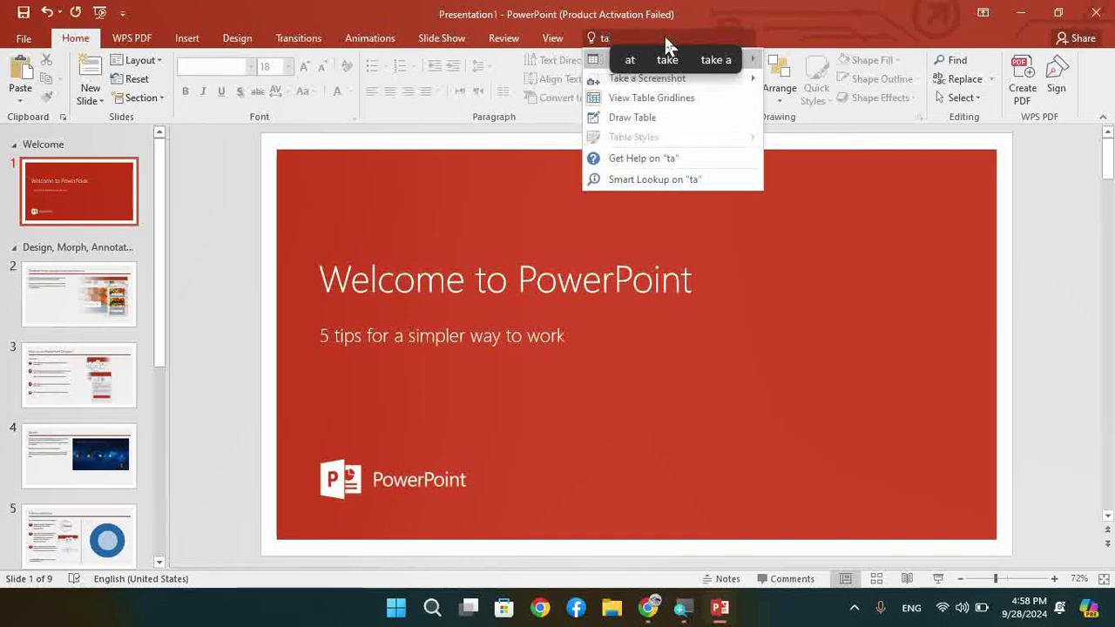
pyautogui.write('b')
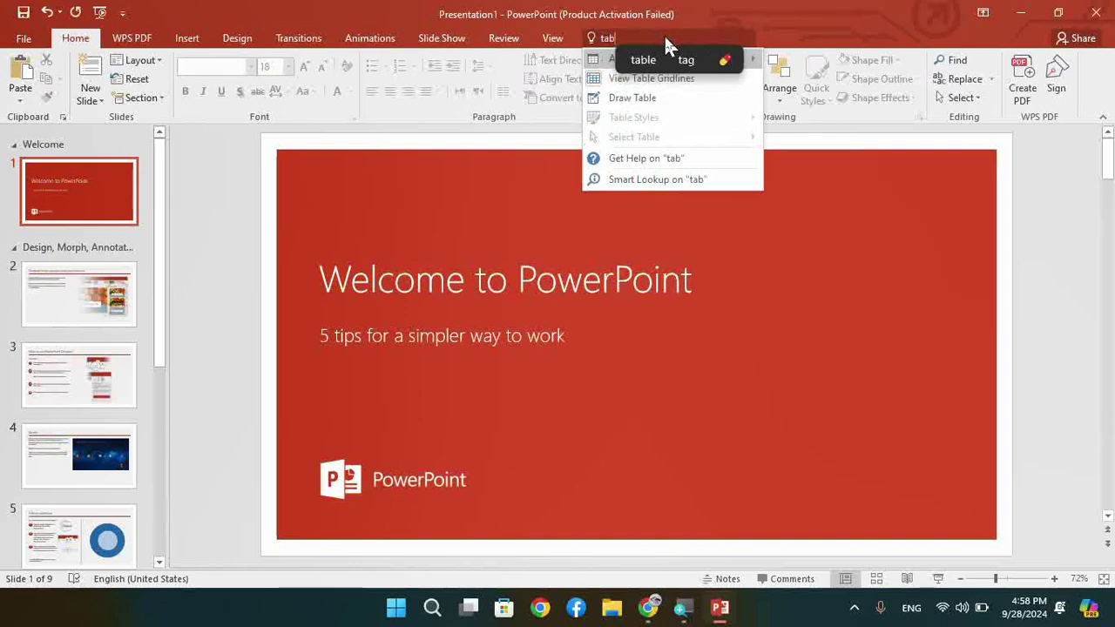
pyautogui.click(636, 103)
pyautogui.moveTo(734, 275); pyautogui.dragTo(781, 340)
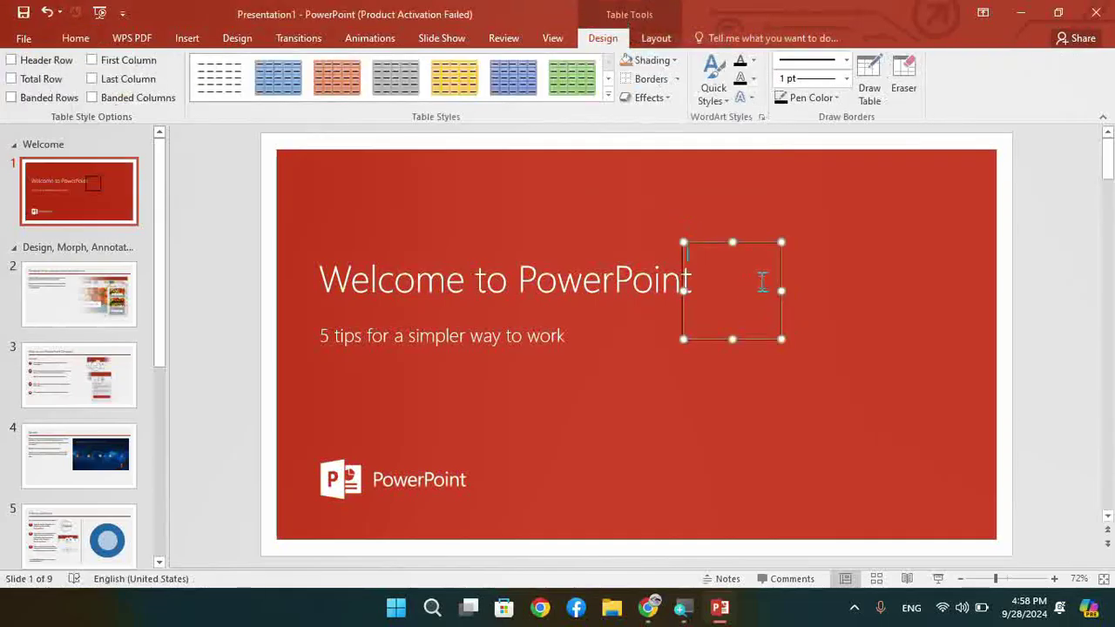
# Delete the empty table and search Tell Me for 'online'
pyautogui.click(825, 259)
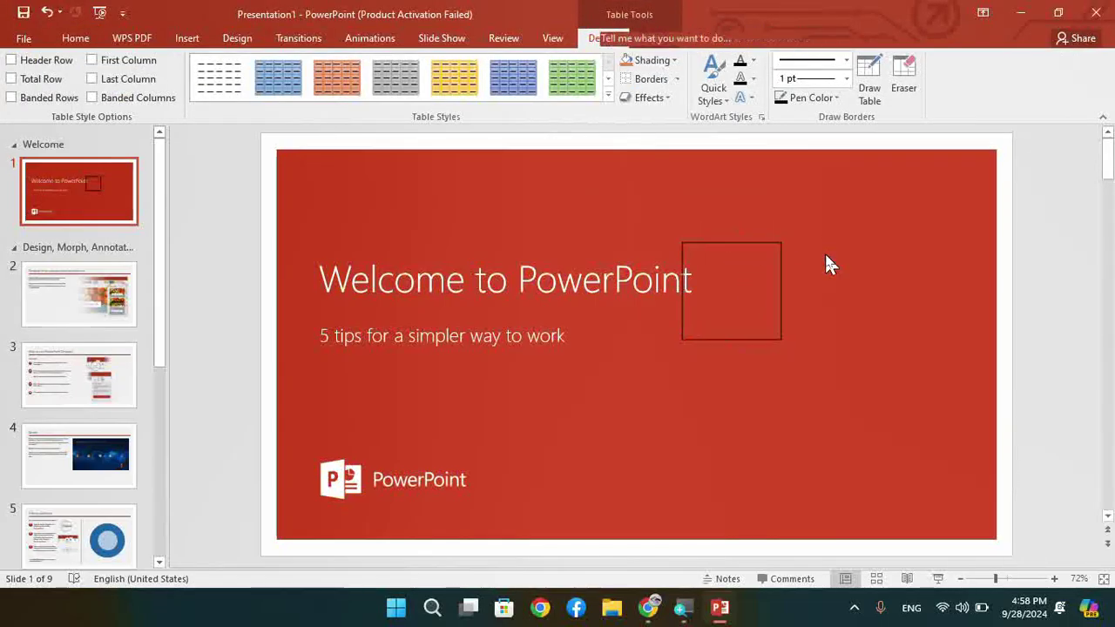
pyautogui.click(775, 339)
pyautogui.press('Delete')
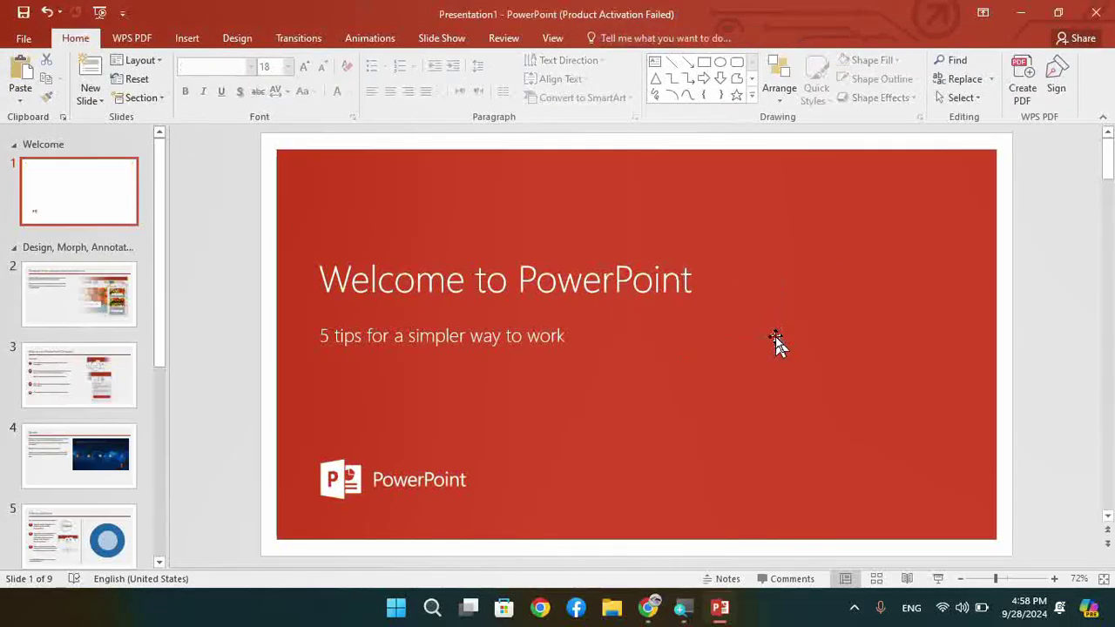
pyautogui.click(628, 39)
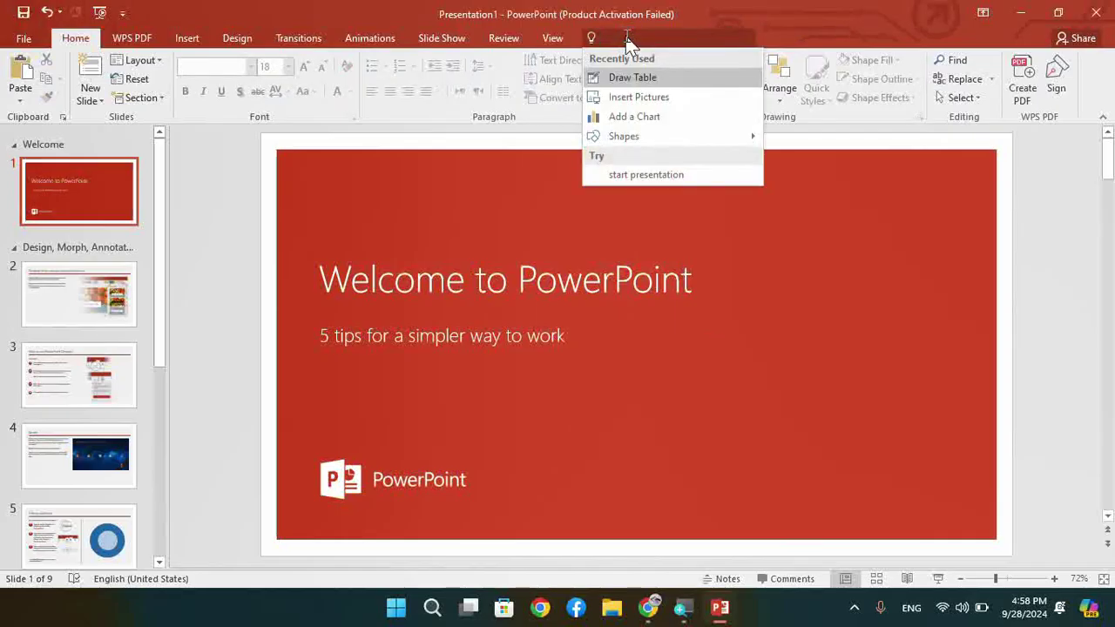
pyautogui.write('on')
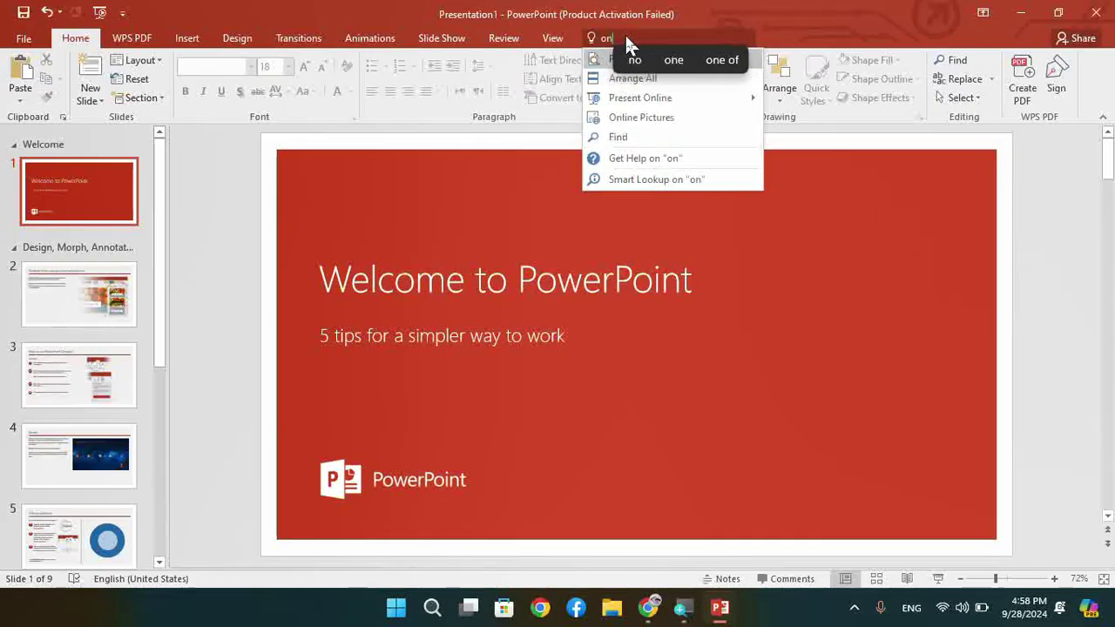
pyautogui.write('line')
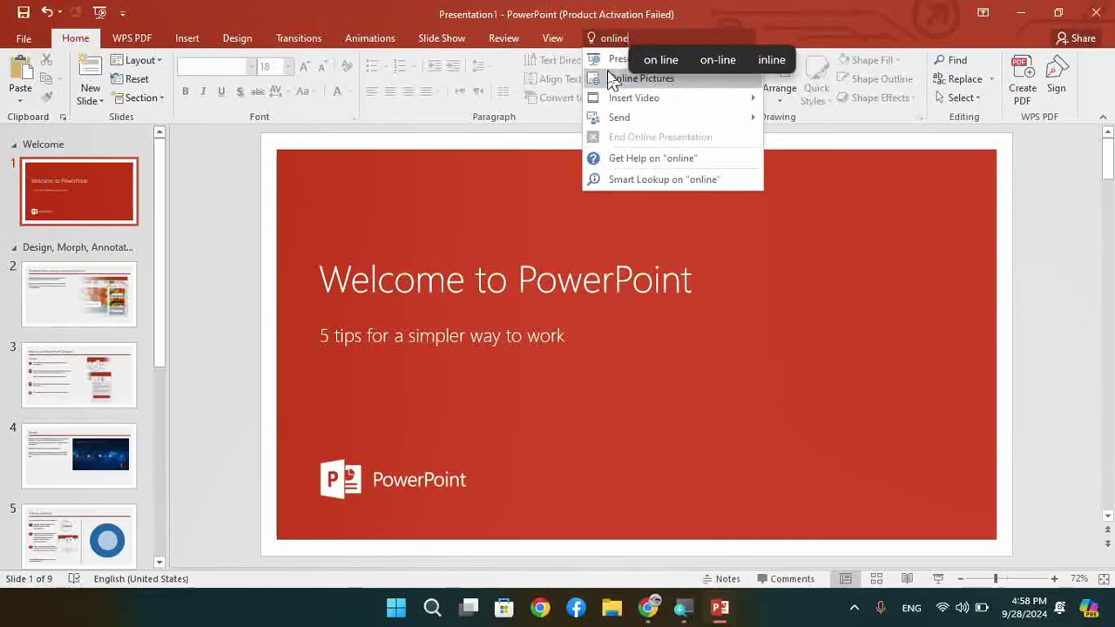
# Insert a red squirrel photo from a Bing search for 'animal' and drag it to the slide's right
pyautogui.click(620, 78)
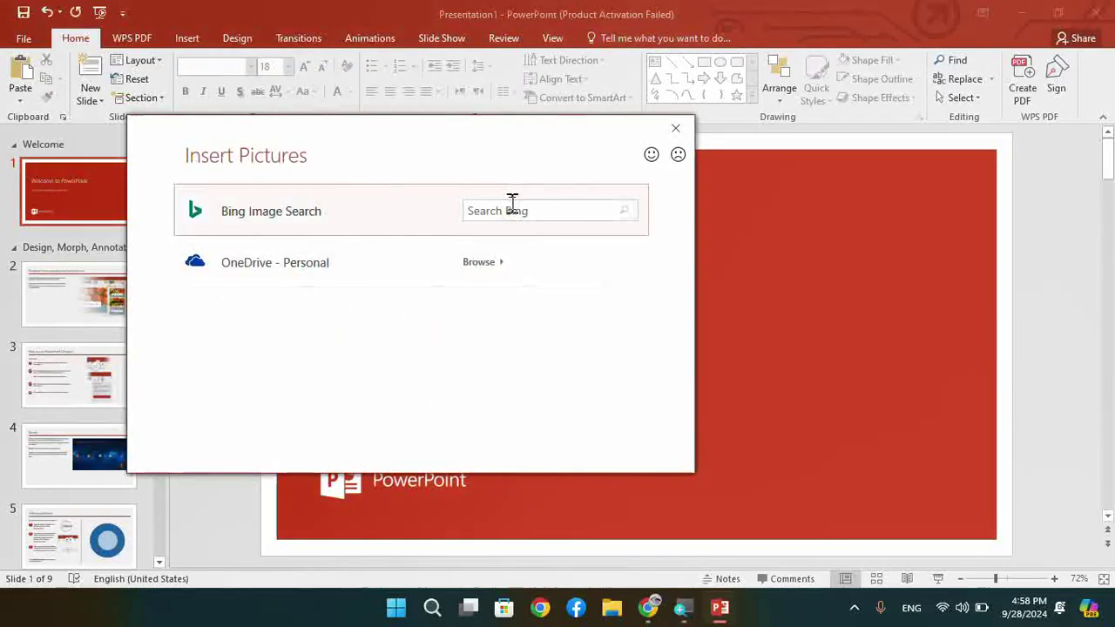
pyautogui.click(512, 205)
pyautogui.write('animal')
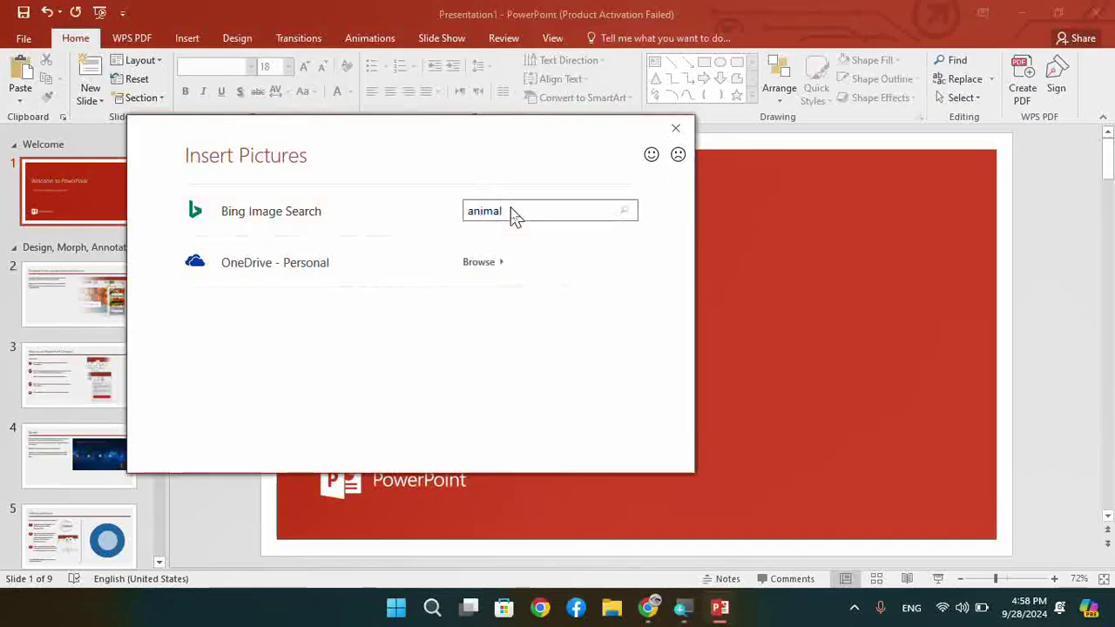
pyautogui.press('Return')
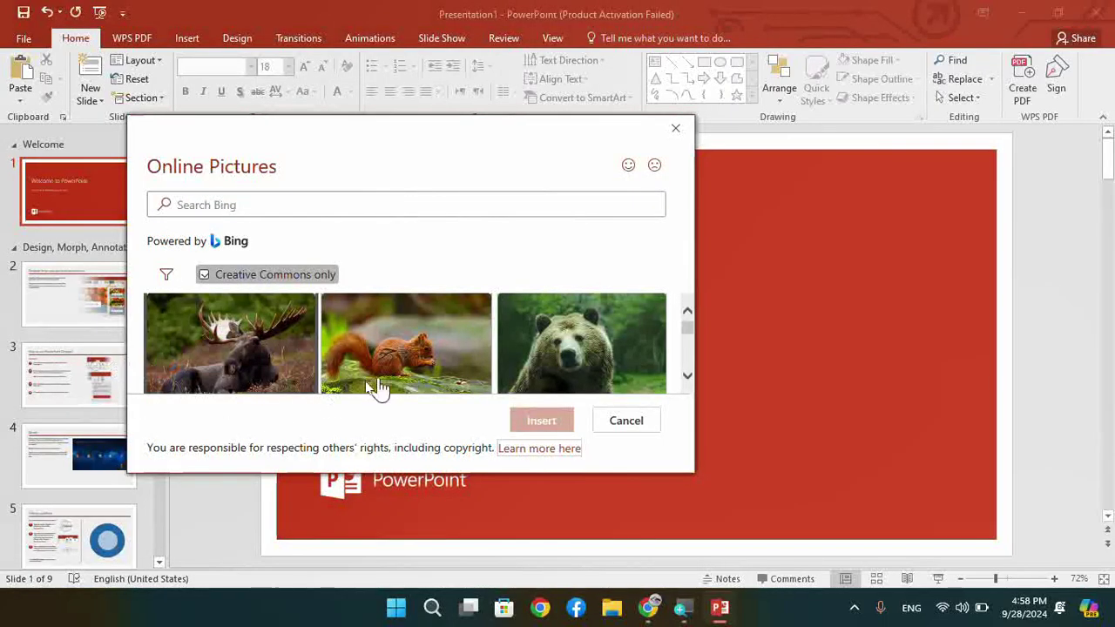
pyautogui.click(427, 330)
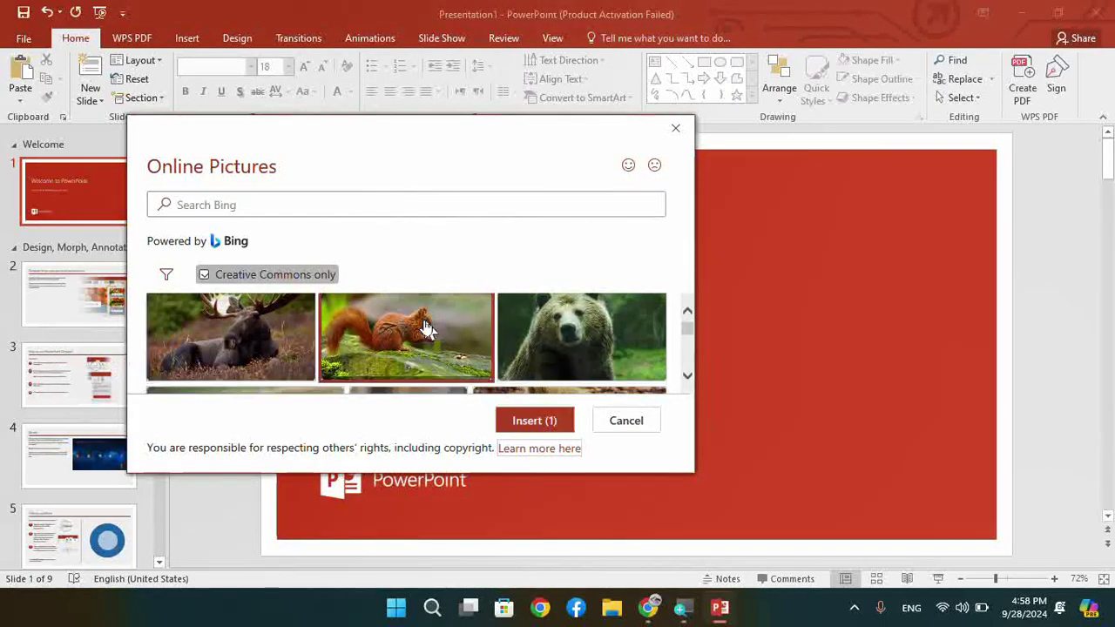
pyautogui.click(533, 421)
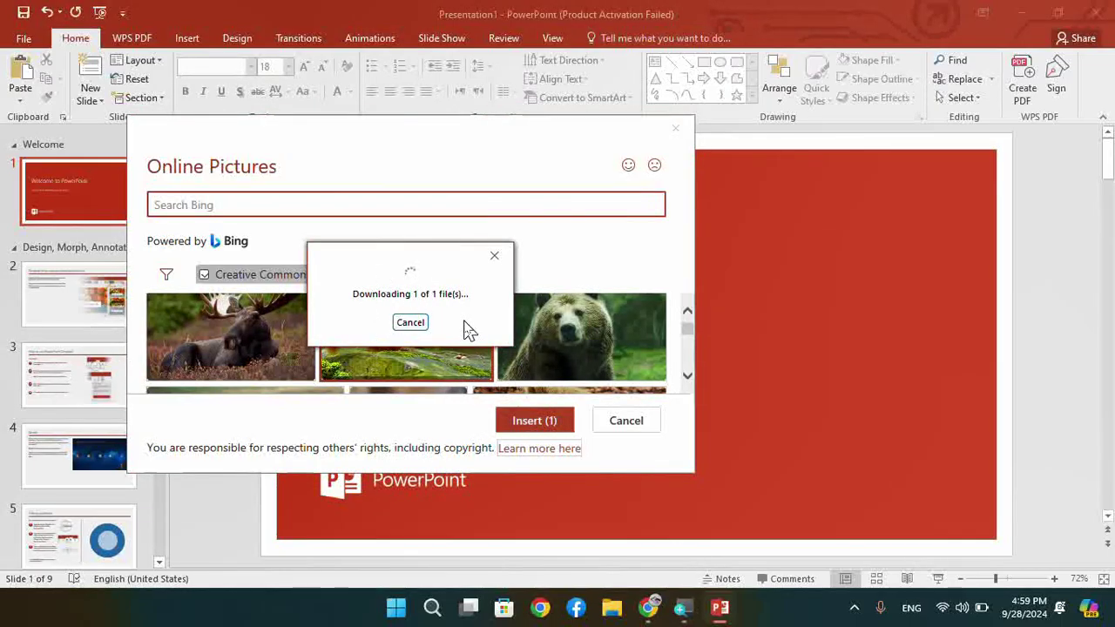
pyautogui.moveTo(598, 332)
pyautogui.mouseDown()
pyautogui.moveTo(760, 353)
pyautogui.moveTo(732, 391)
pyautogui.mouseUp()
# Scroll through the slides and delete the squirrel picture from the title slide
pyautogui.keyDown('ctrl'); pyautogui.scroll(5, 737, 394); pyautogui.keyUp('ctrl')
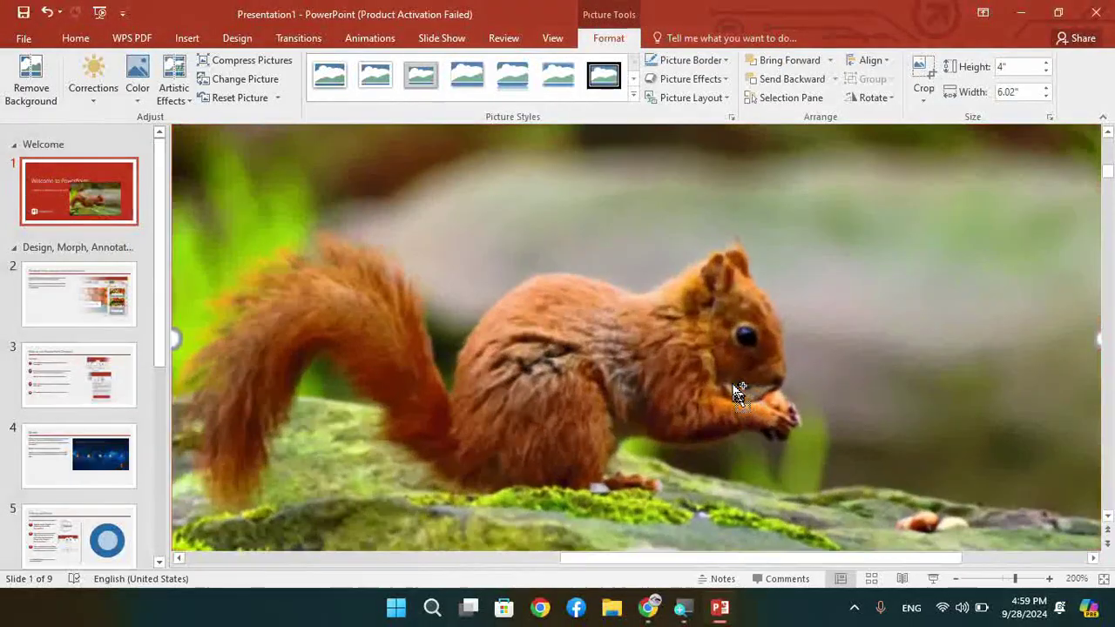
pyautogui.keyDown('ctrl'); pyautogui.scroll(5, 736, 393); pyautogui.keyUp('ctrl')
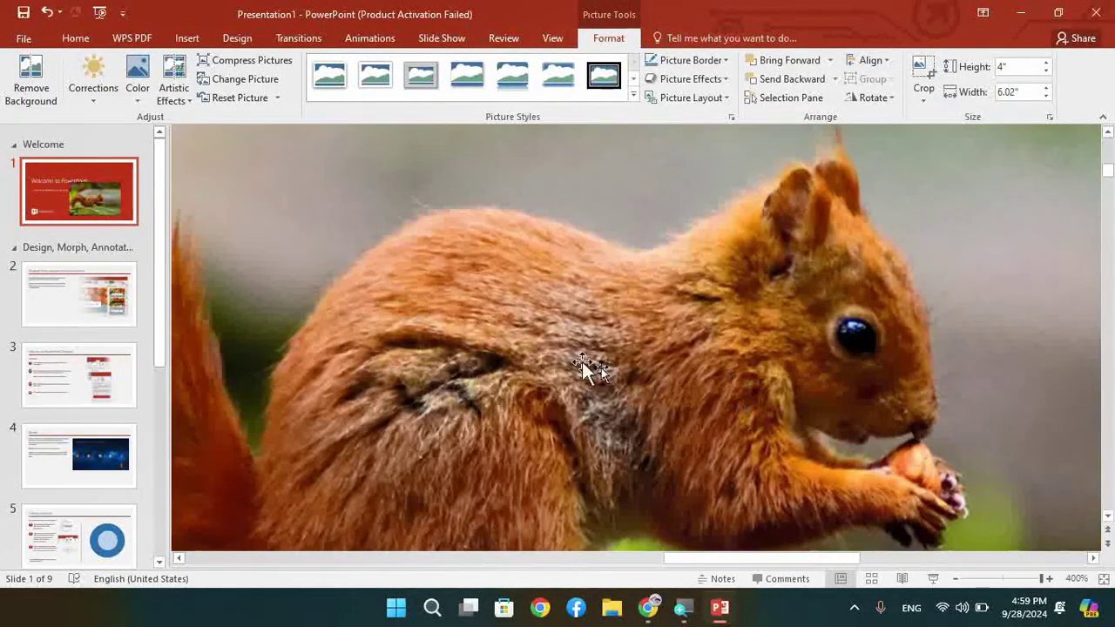
pyautogui.keyDown('ctrl'); pyautogui.scroll(-3, 730, 344); pyautogui.keyUp('ctrl')
pyautogui.keyDown('ctrl'); pyautogui.scroll(-3, 728, 339); pyautogui.keyUp('ctrl')
pyautogui.keyDown('ctrl'); pyautogui.scroll(-3, 725, 335); pyautogui.keyUp('ctrl')
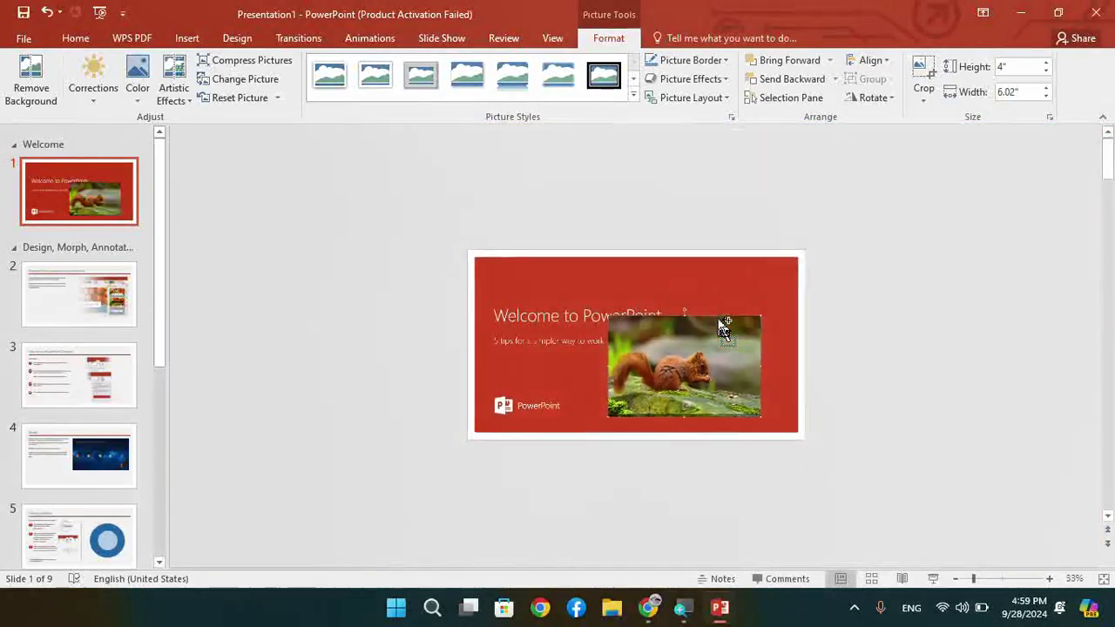
pyautogui.keyDown('ctrl'); pyautogui.scroll(2, 723, 329); pyautogui.keyUp('ctrl')
pyautogui.keyDown('ctrl'); pyautogui.scroll(1, 720, 322); pyautogui.keyUp('ctrl')
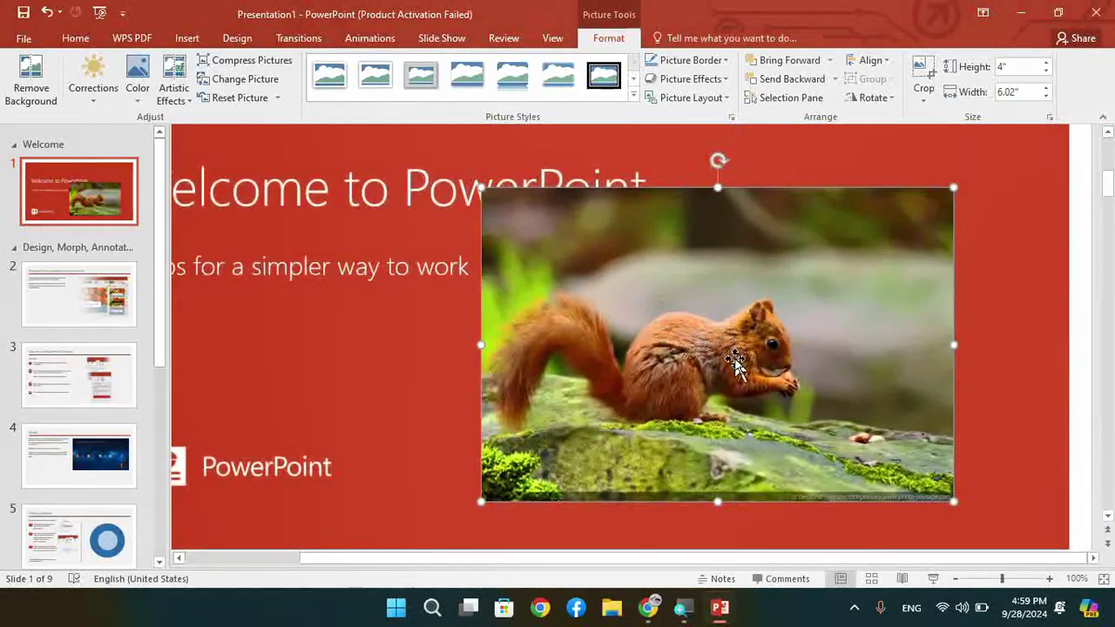
pyautogui.keyDown('ctrl'); pyautogui.scroll(5, 737, 363); pyautogui.keyUp('ctrl')
pyautogui.keyDown('ctrl'); pyautogui.scroll(-3, 739, 366); pyautogui.keyUp('ctrl')
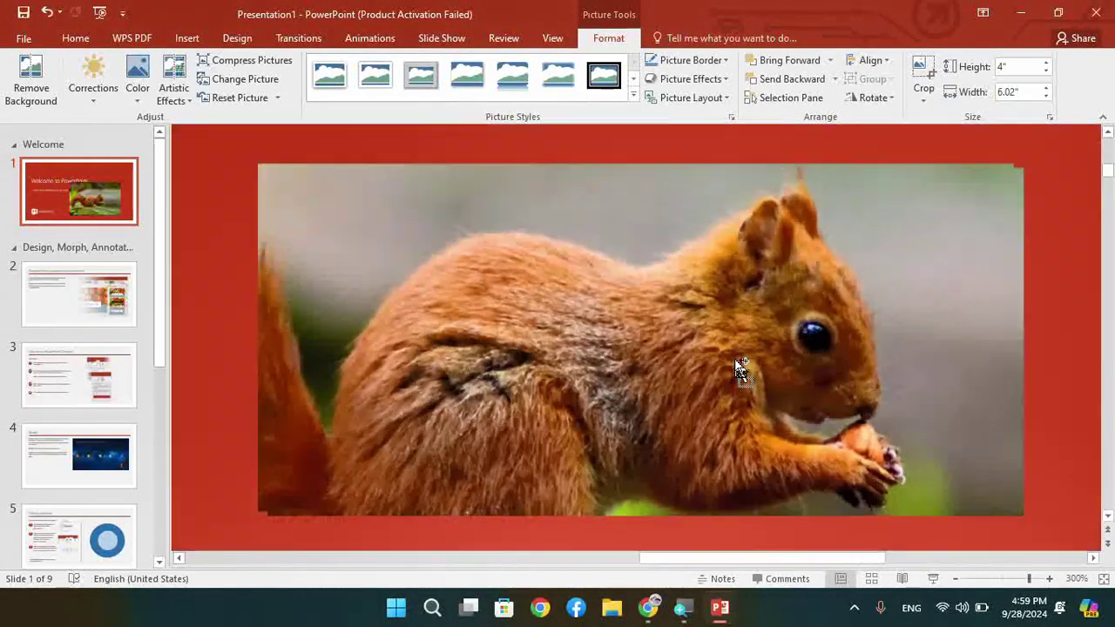
pyautogui.keyDown('ctrl'); pyautogui.scroll(-5, 739, 366); pyautogui.keyUp('ctrl')
pyautogui.keyDown('ctrl'); pyautogui.scroll(-2, 828, 226); pyautogui.keyUp('ctrl')
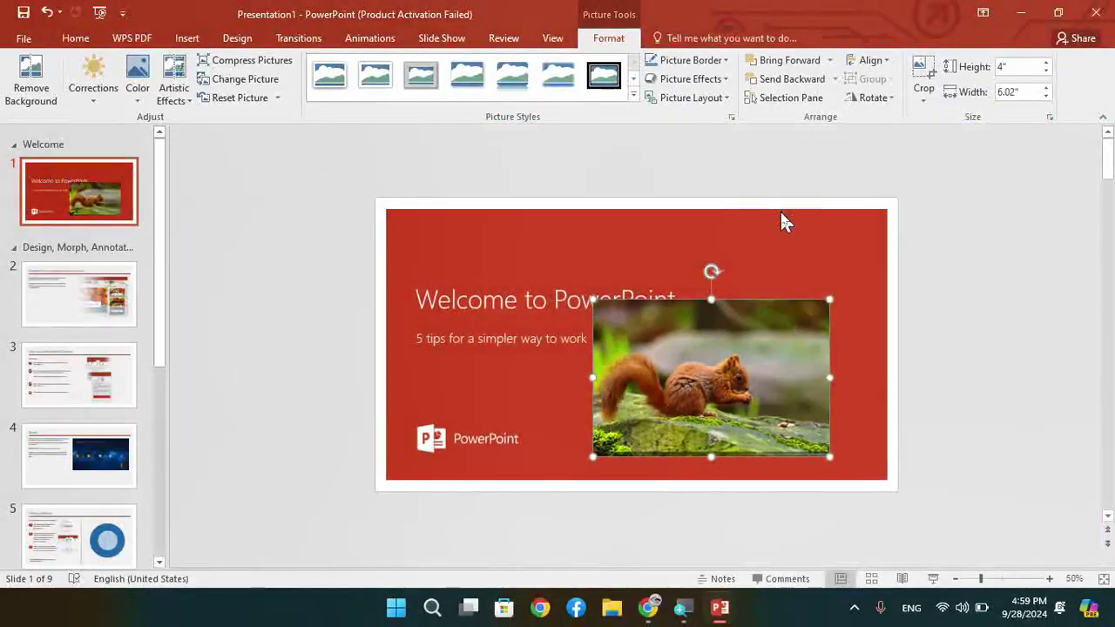
pyautogui.press('Delete')
# Jump to the last slide, go back to the title slide, then switch to the Canva design
pyautogui.press('End')
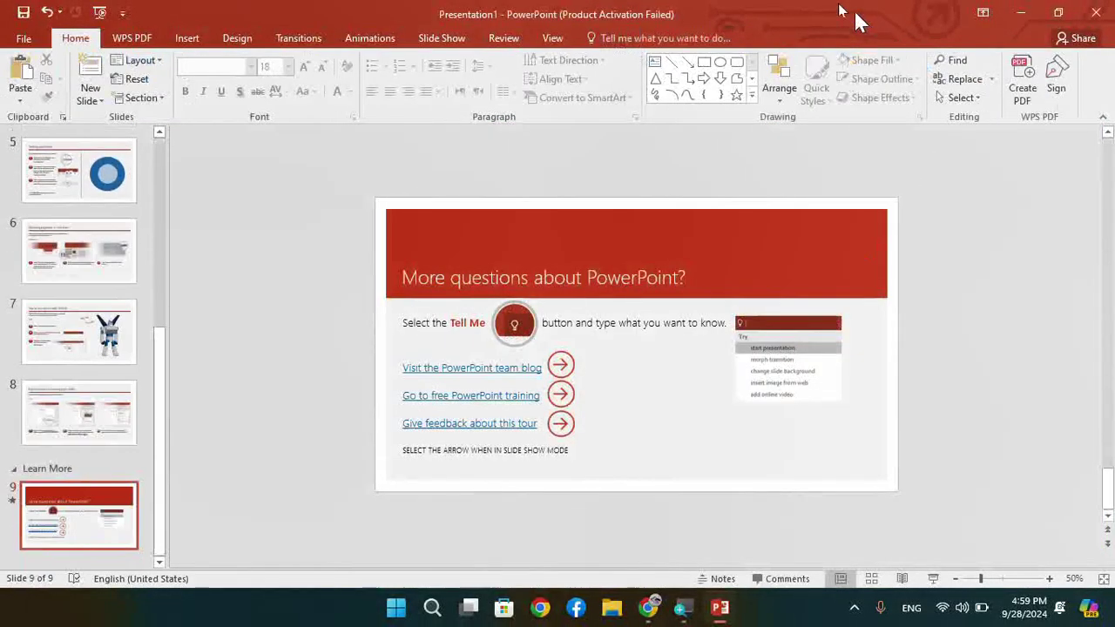
pyautogui.scroll(4, 218, 344)
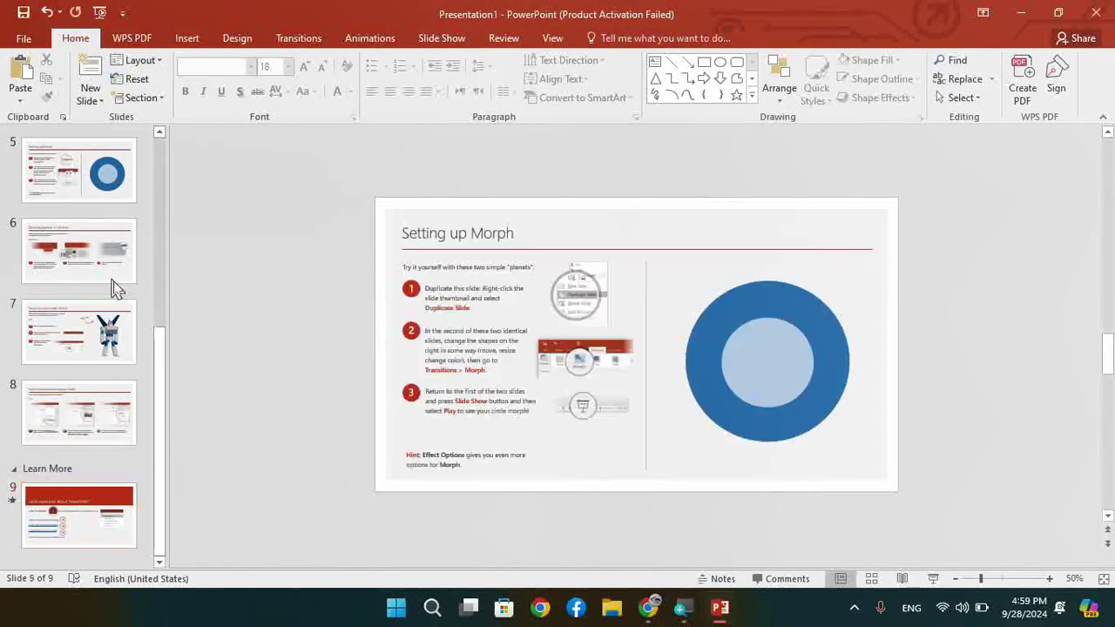
pyautogui.scroll(3, 105, 282)
pyautogui.scroll(3, 131, 296)
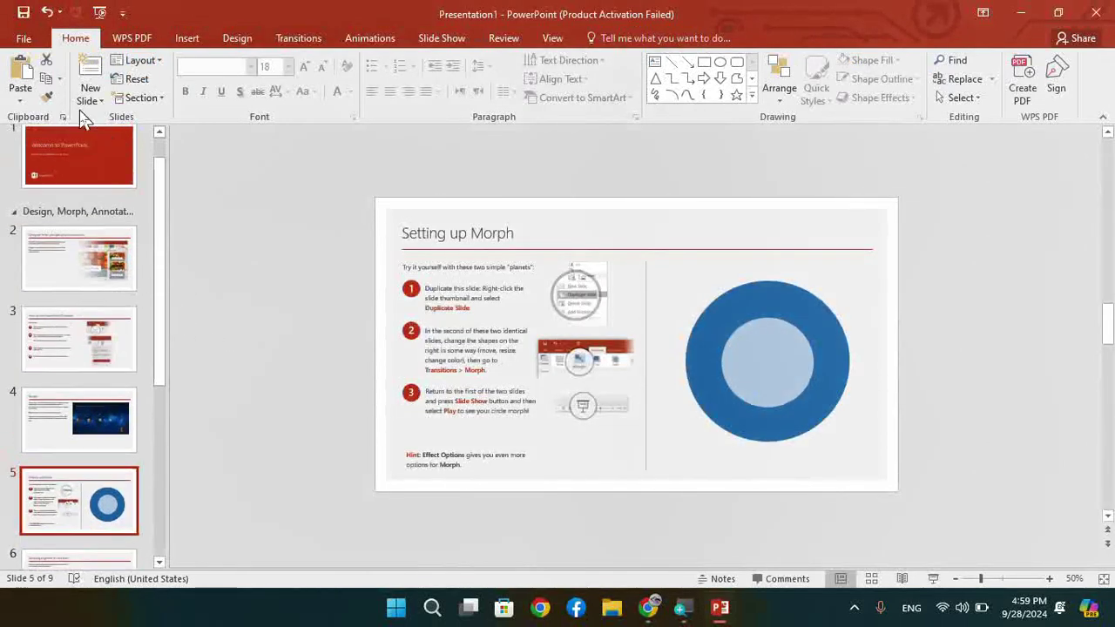
pyautogui.click(95, 174)
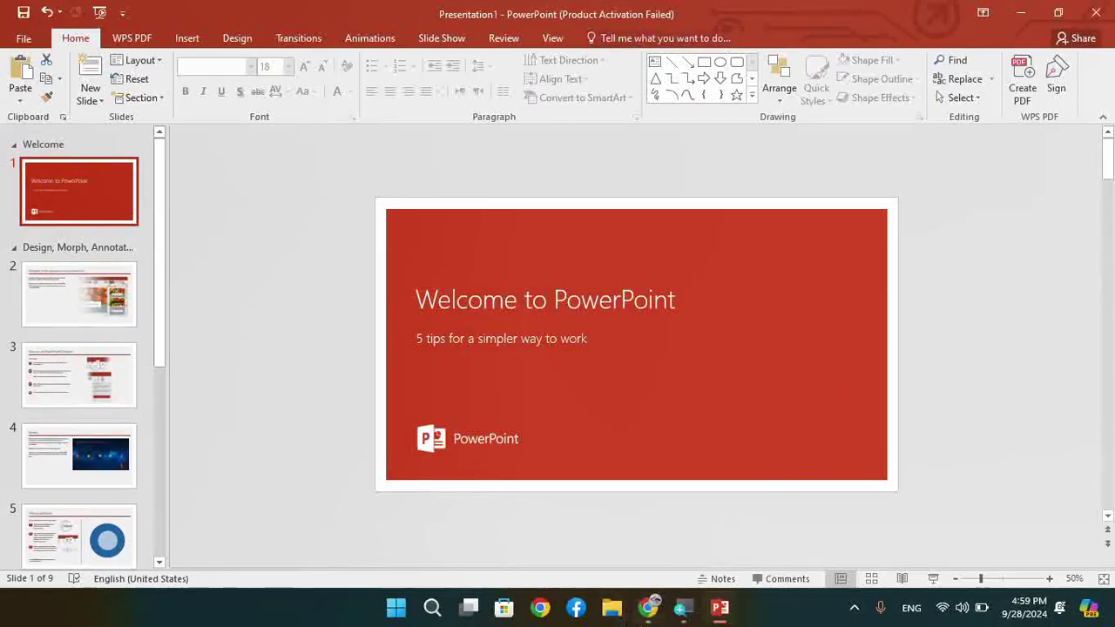
pyautogui.click(652, 601)
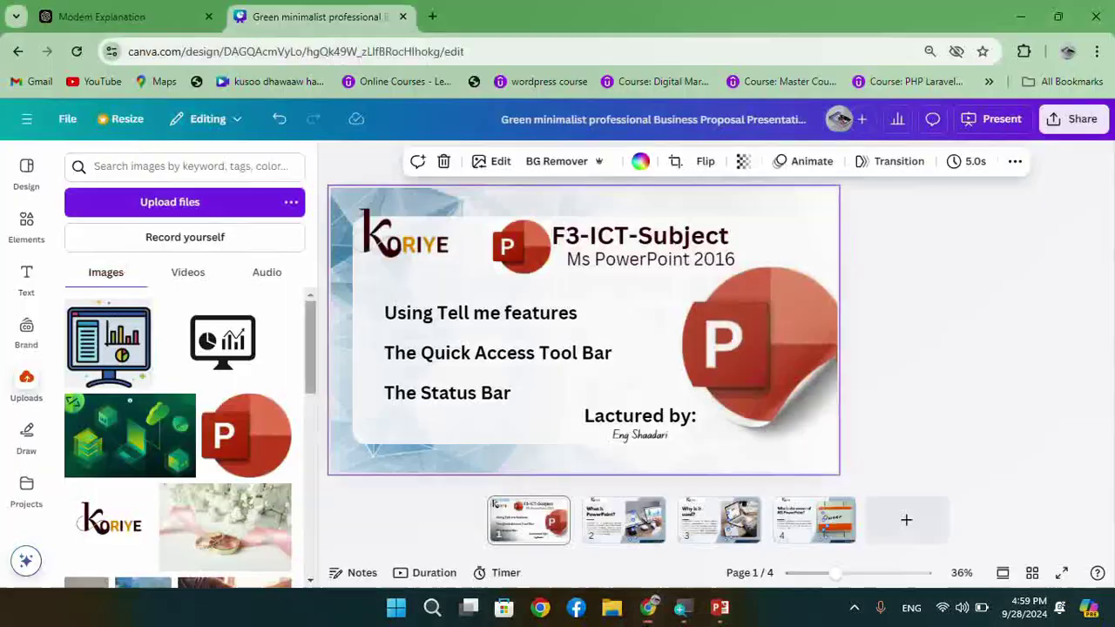
# Switch from Canva back to the PowerPoint Presentation1 window via the taskbar
pyautogui.click(715, 609)
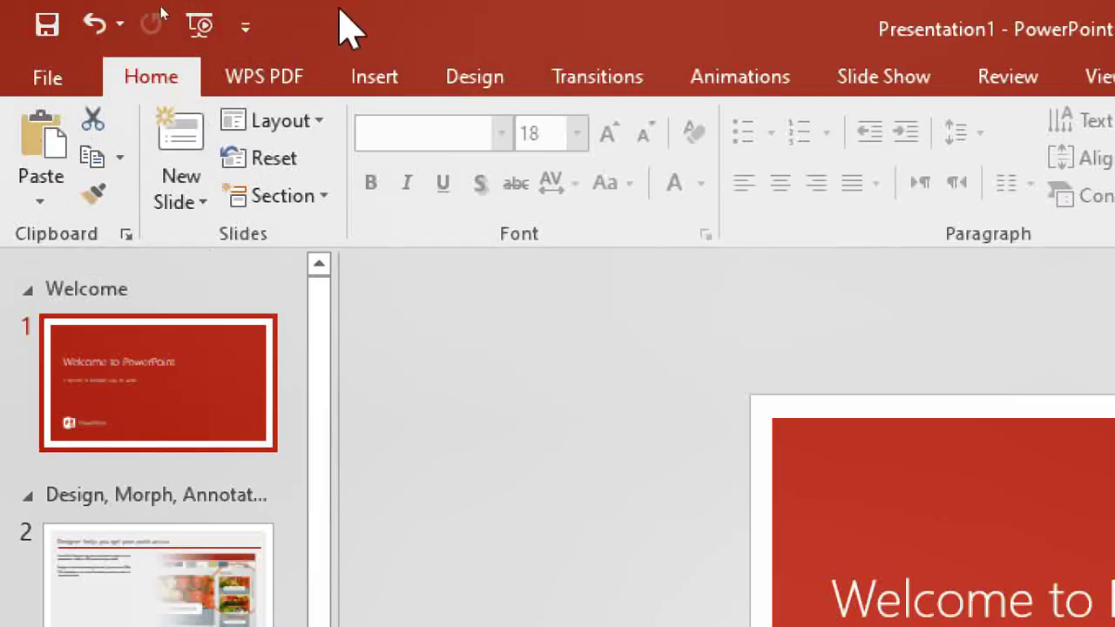
pyautogui.click(246, 26)
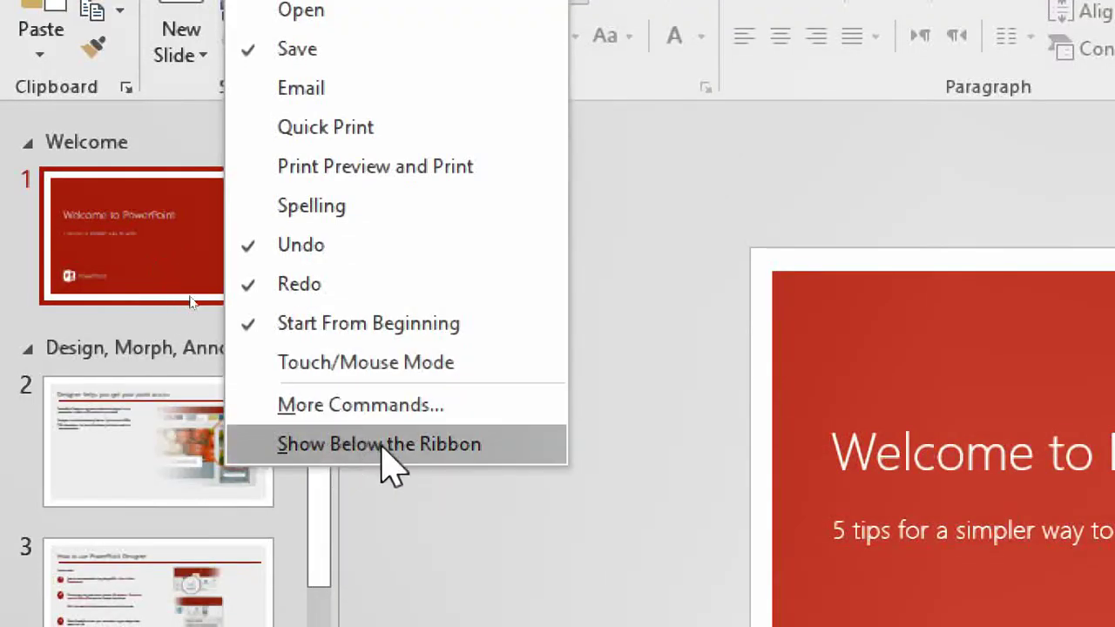
pyautogui.click(383, 445)
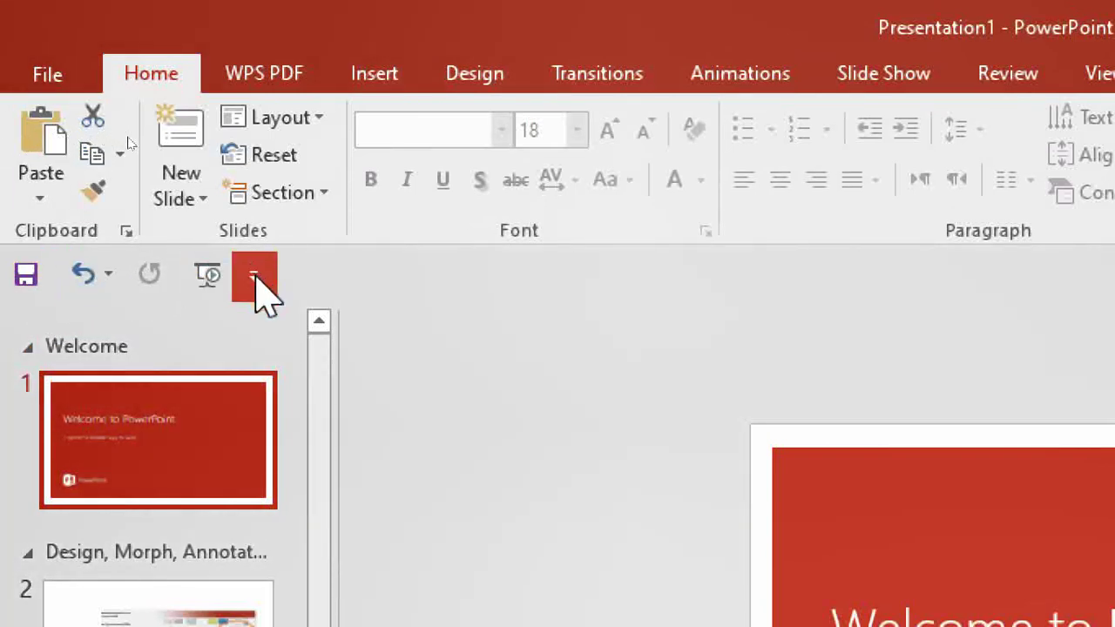
pyautogui.click(259, 277)
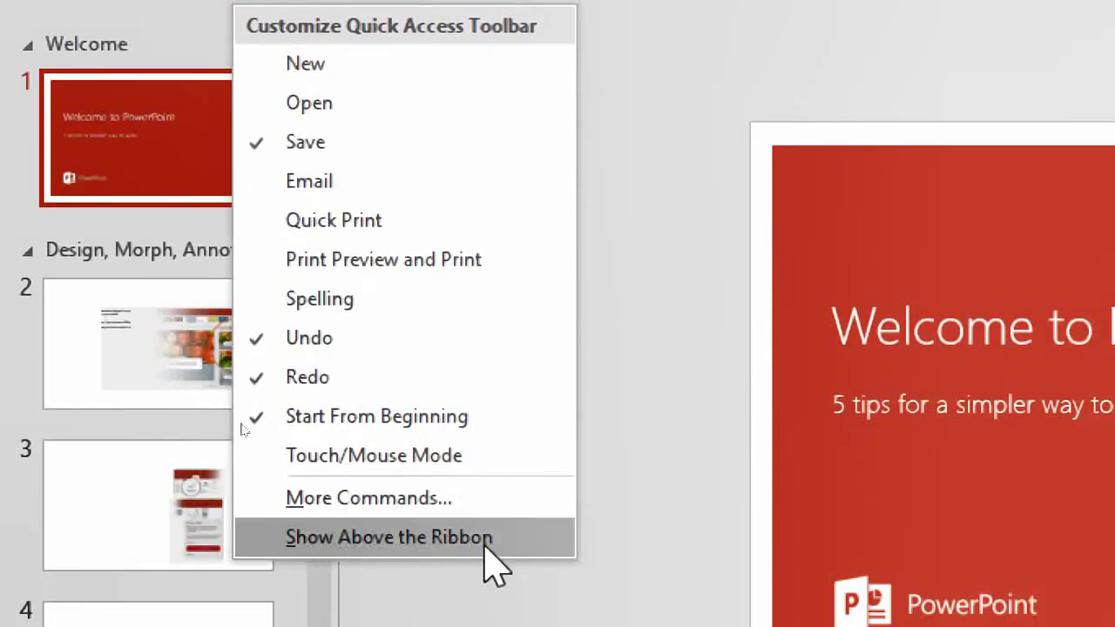
pyautogui.click(485, 534)
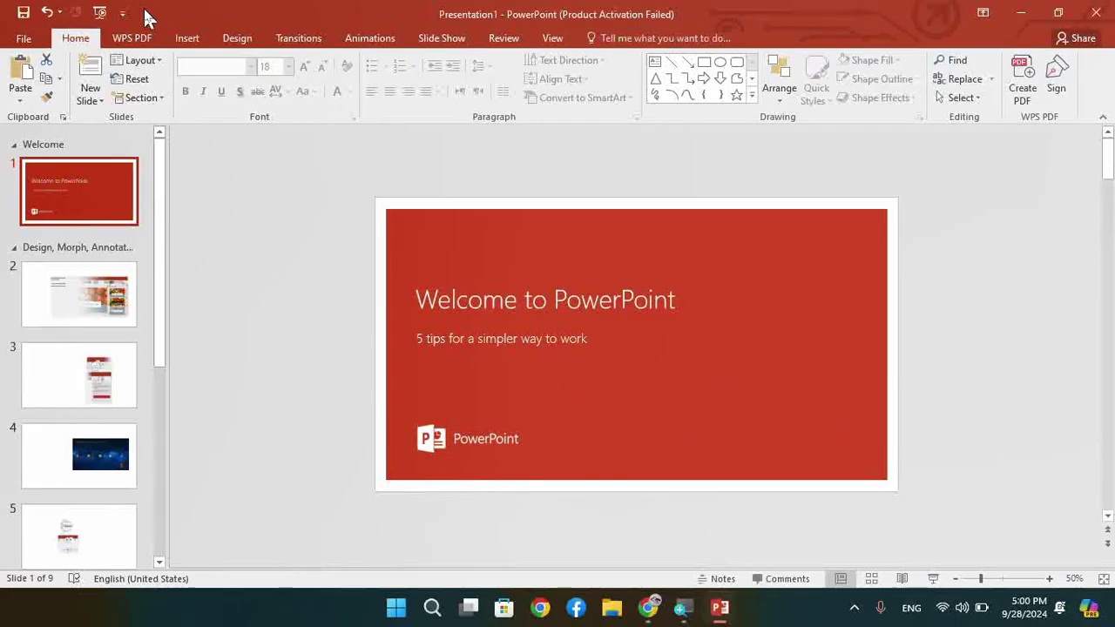
# Remove Save and Undo from the Quick Access Toolbar
pyautogui.moveTo(658, 622)
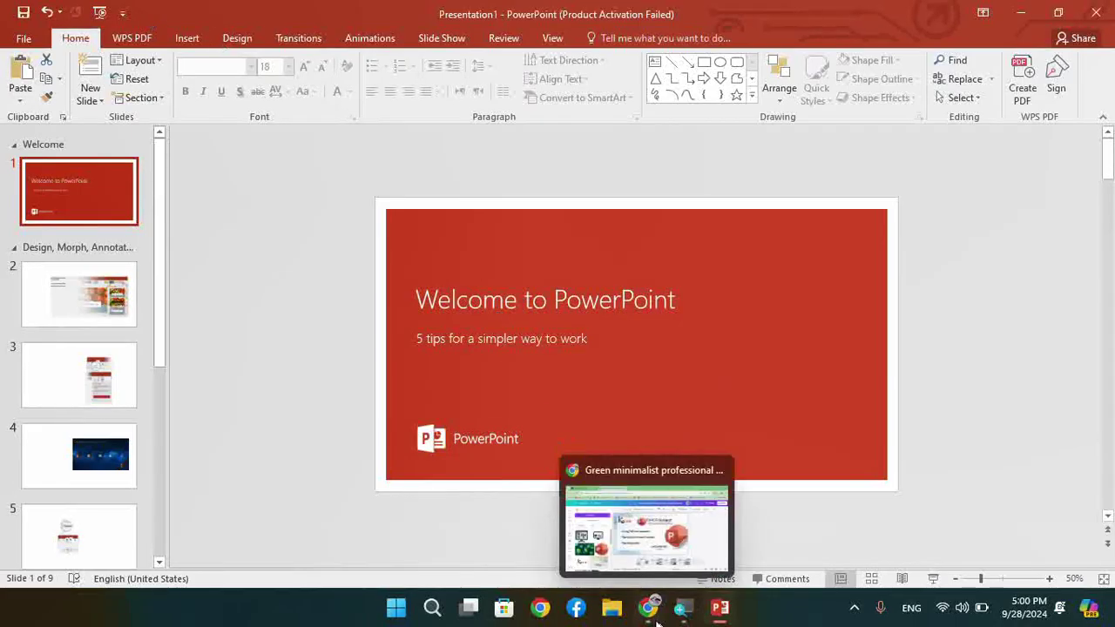
pyautogui.click(124, 14)
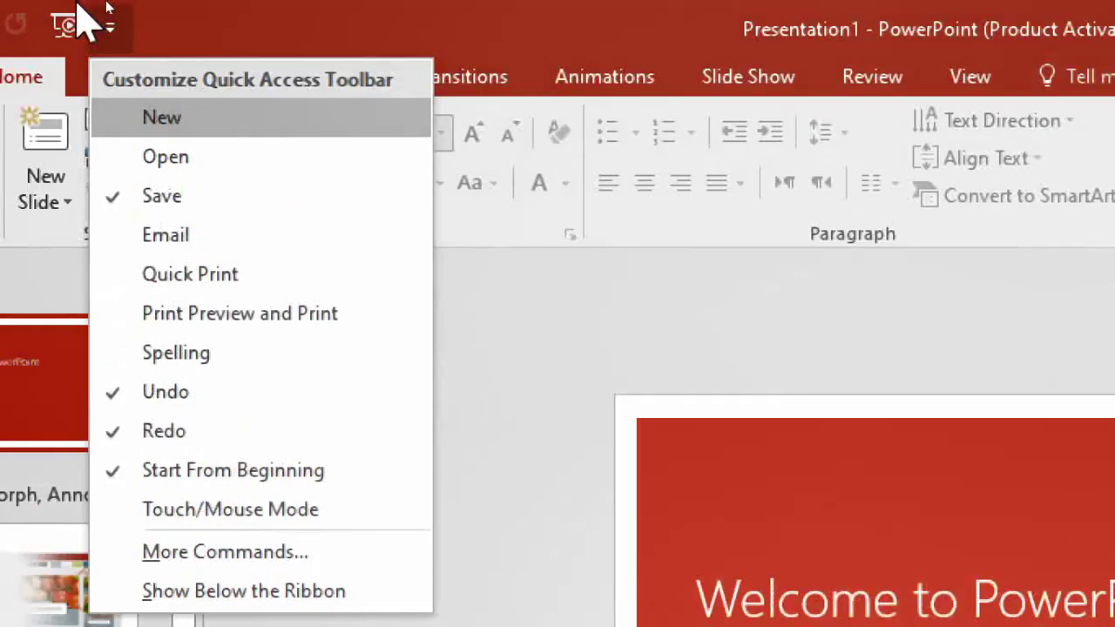
pyautogui.click(117, 26)
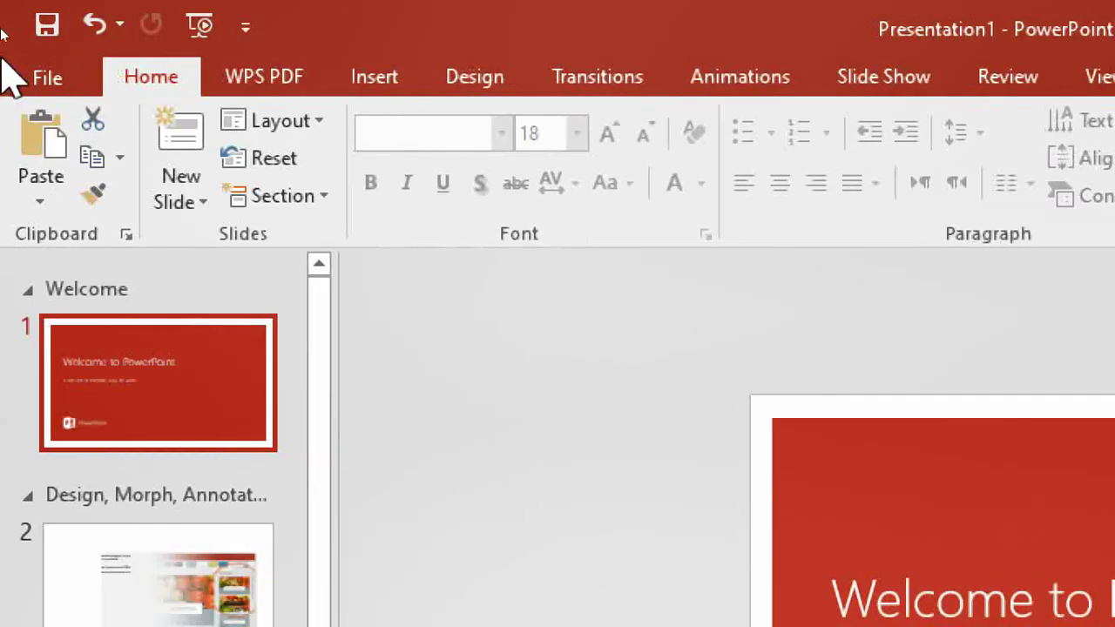
pyautogui.click(247, 28)
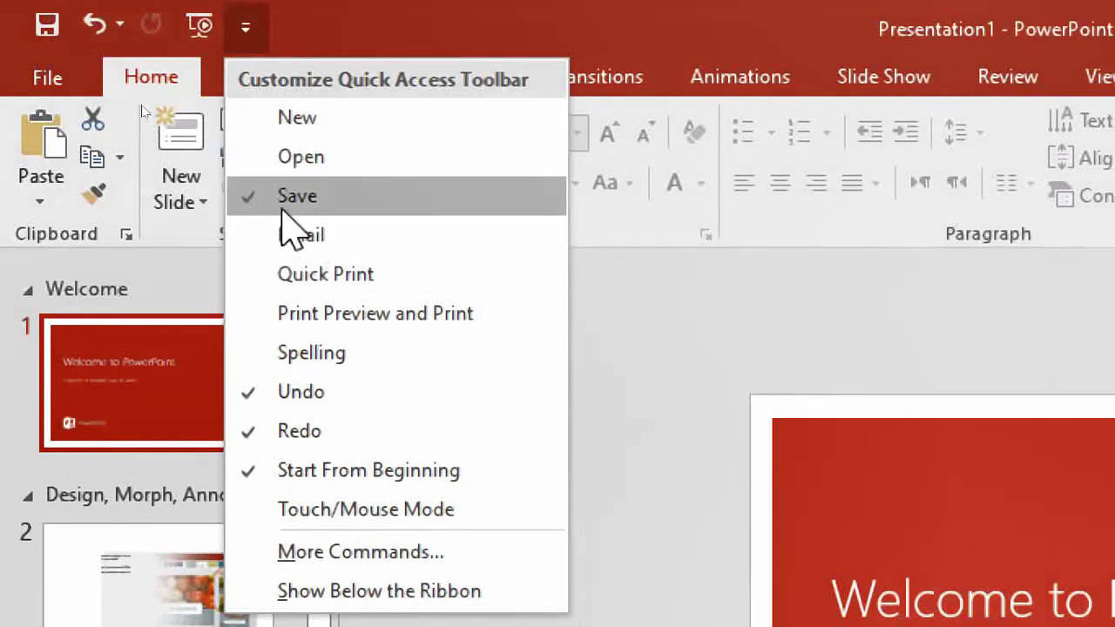
pyautogui.click(279, 199)
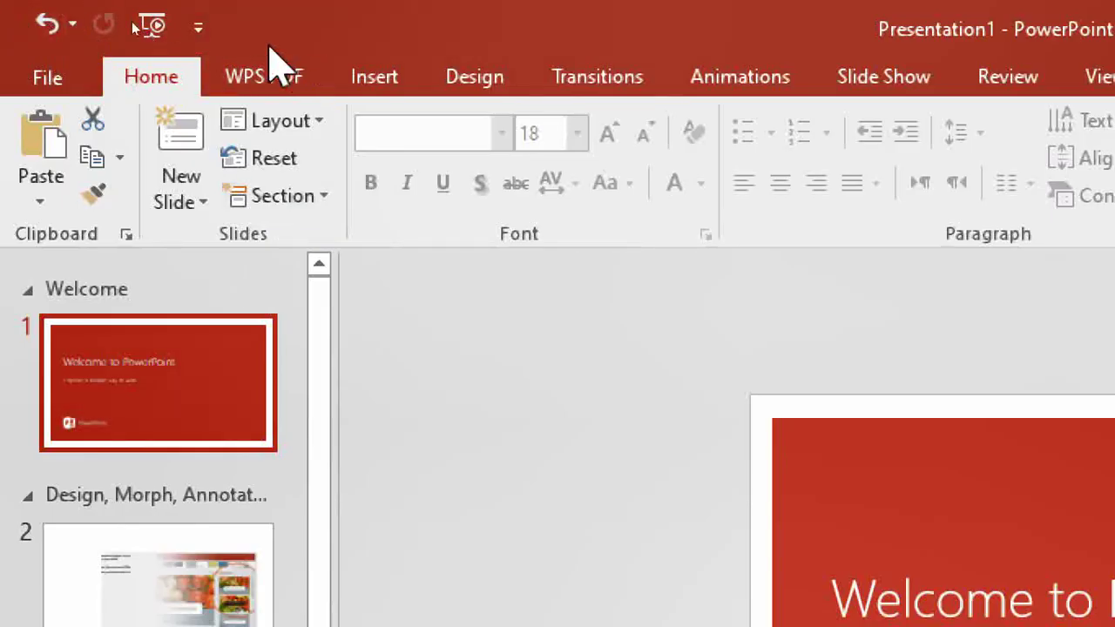
pyautogui.click(199, 28)
pyautogui.click(248, 393)
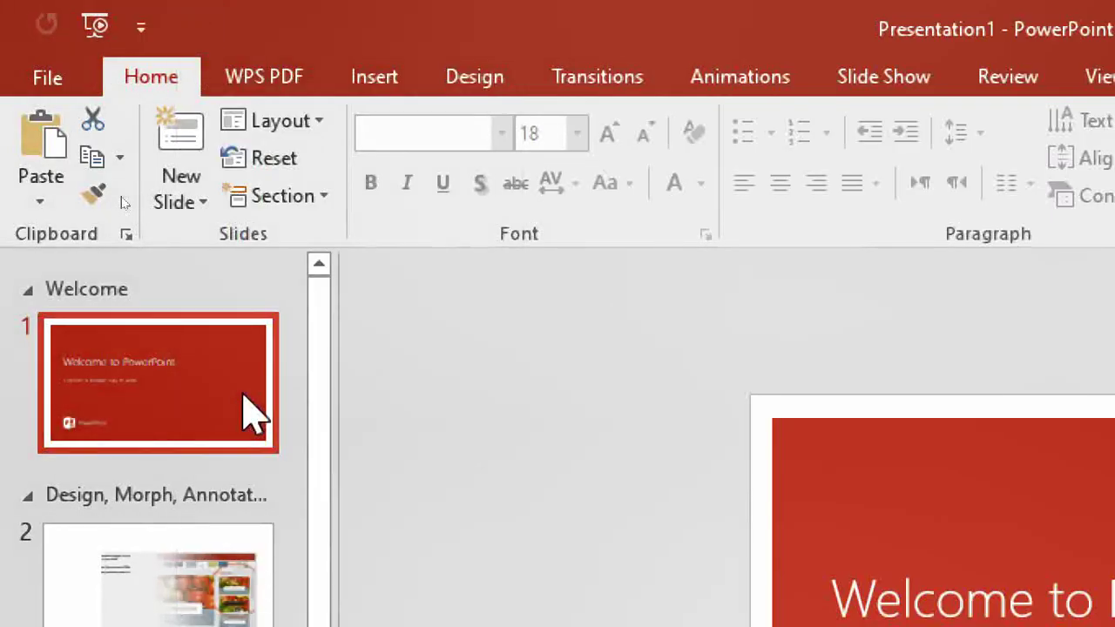
# Remove Redo and Start From Beginning, and add New to the Quick Access Toolbar
pyautogui.click(155, 26)
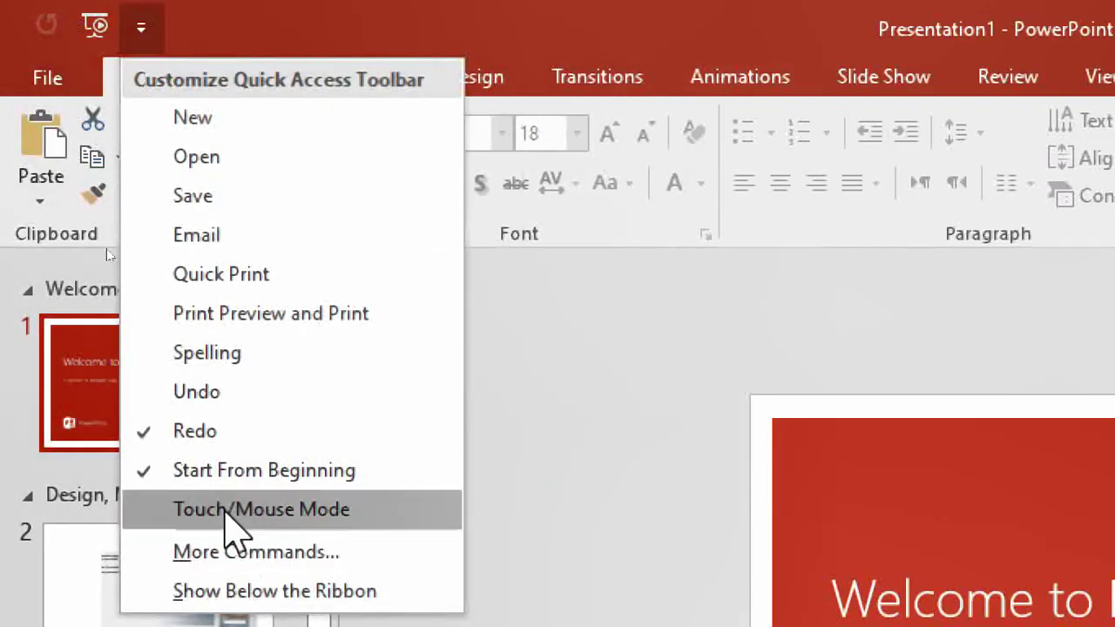
pyautogui.click(160, 431)
pyautogui.click(93, 27)
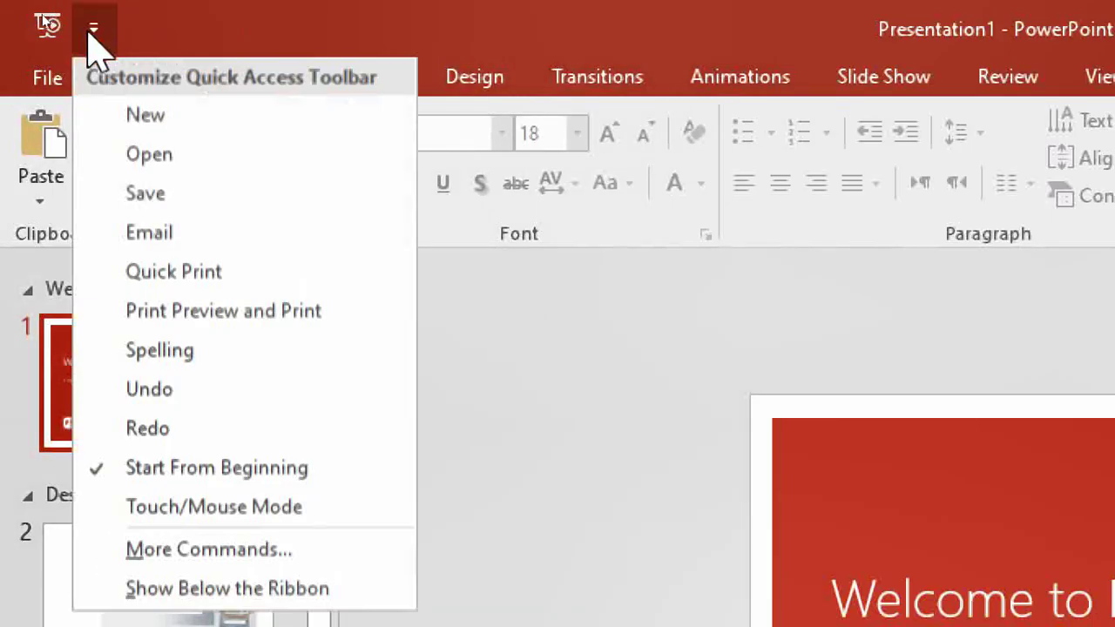
pyautogui.click(171, 475)
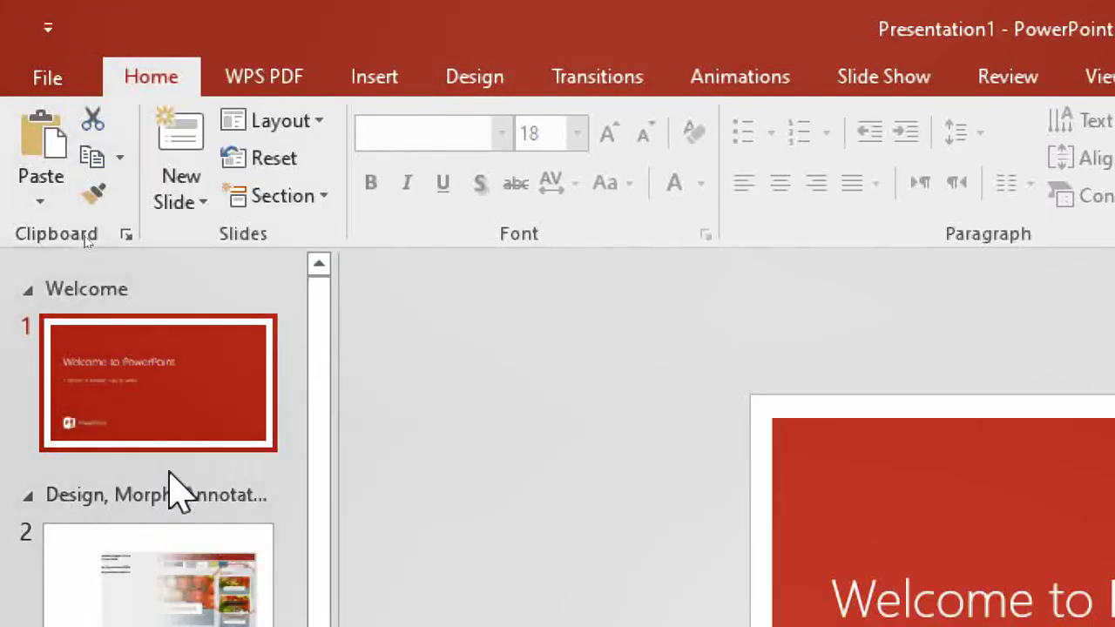
pyautogui.click(46, 13)
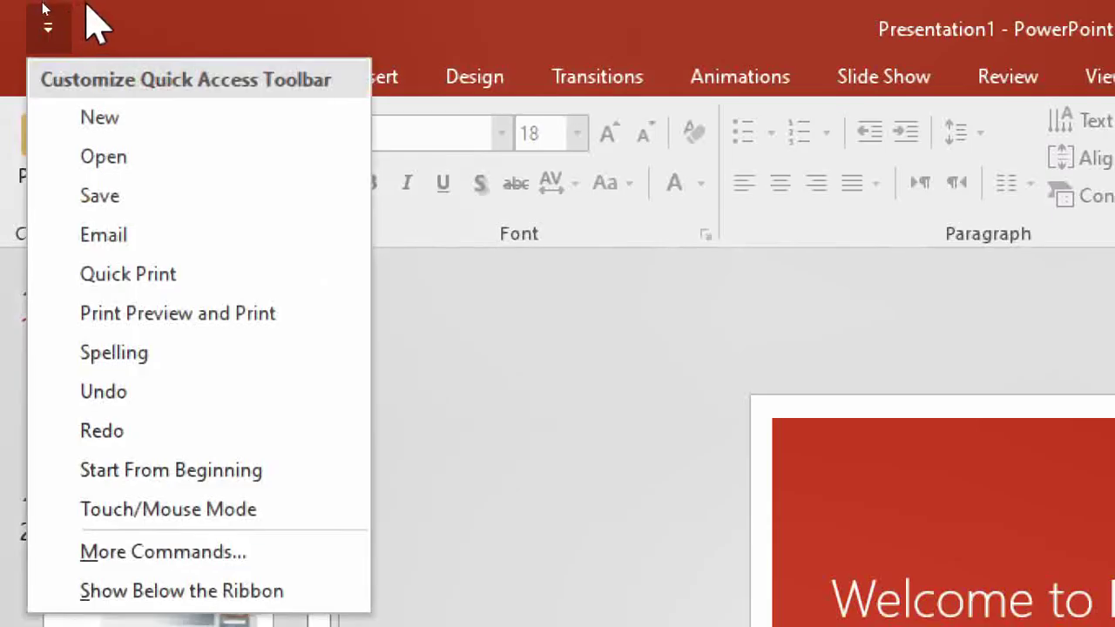
pyautogui.click(118, 131)
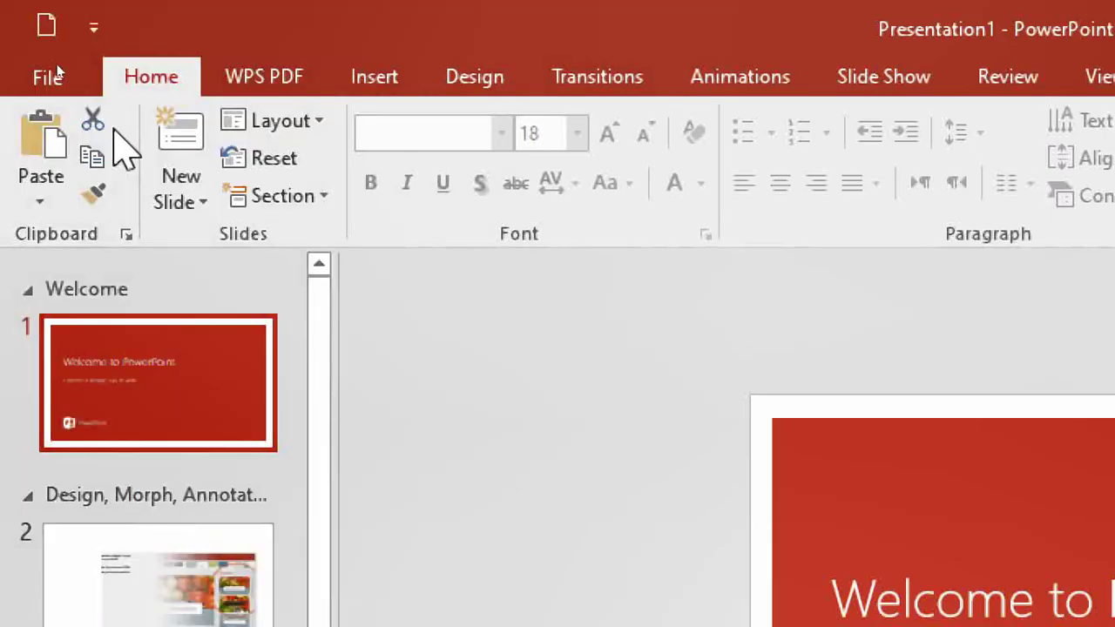
pyautogui.click(22, 25)
pyautogui.click(43, 24)
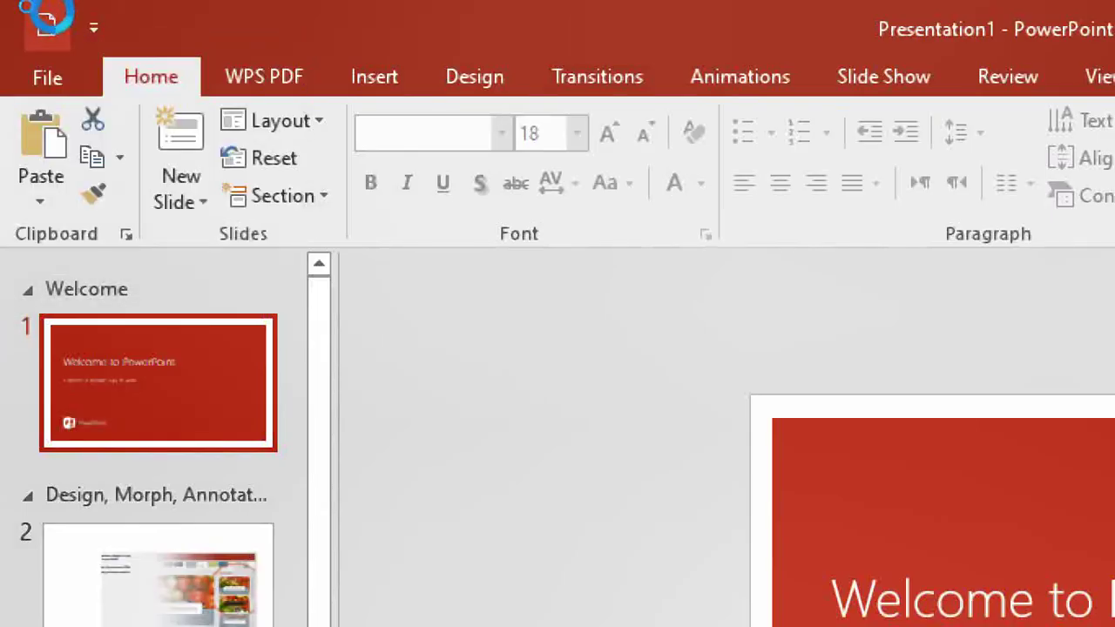
pyautogui.click(44, 24)
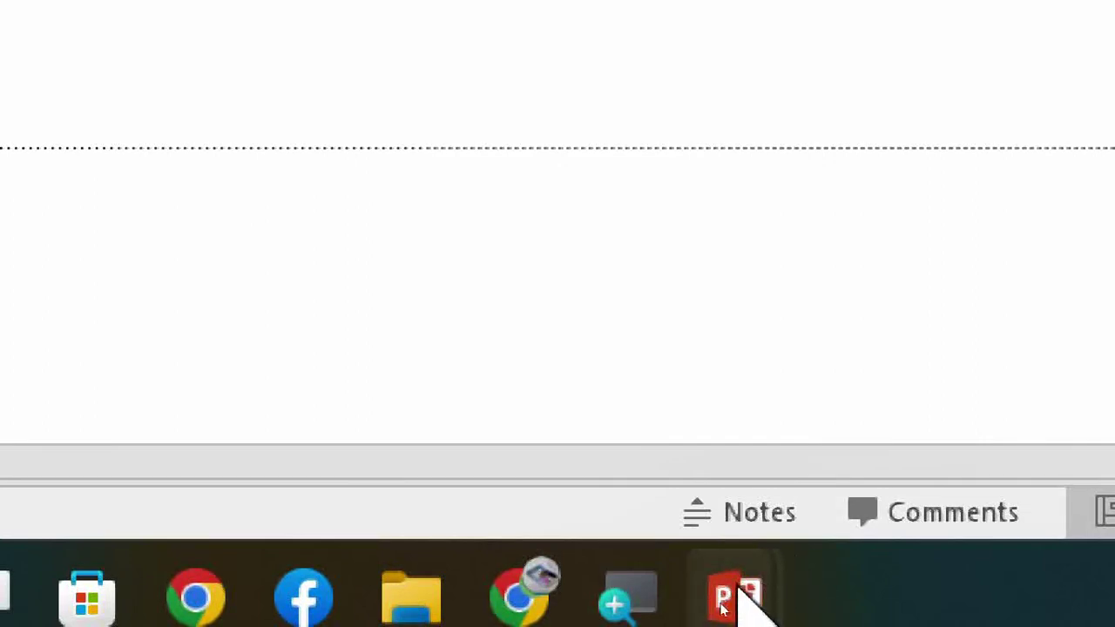
pyautogui.moveTo(723, 607)
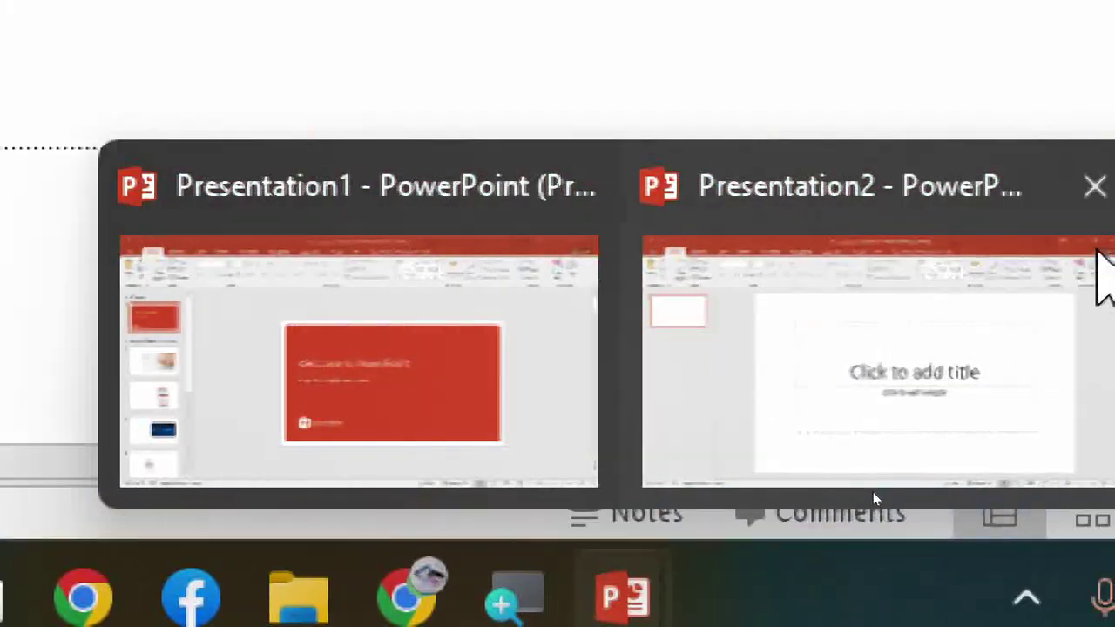
pyautogui.click(1094, 185)
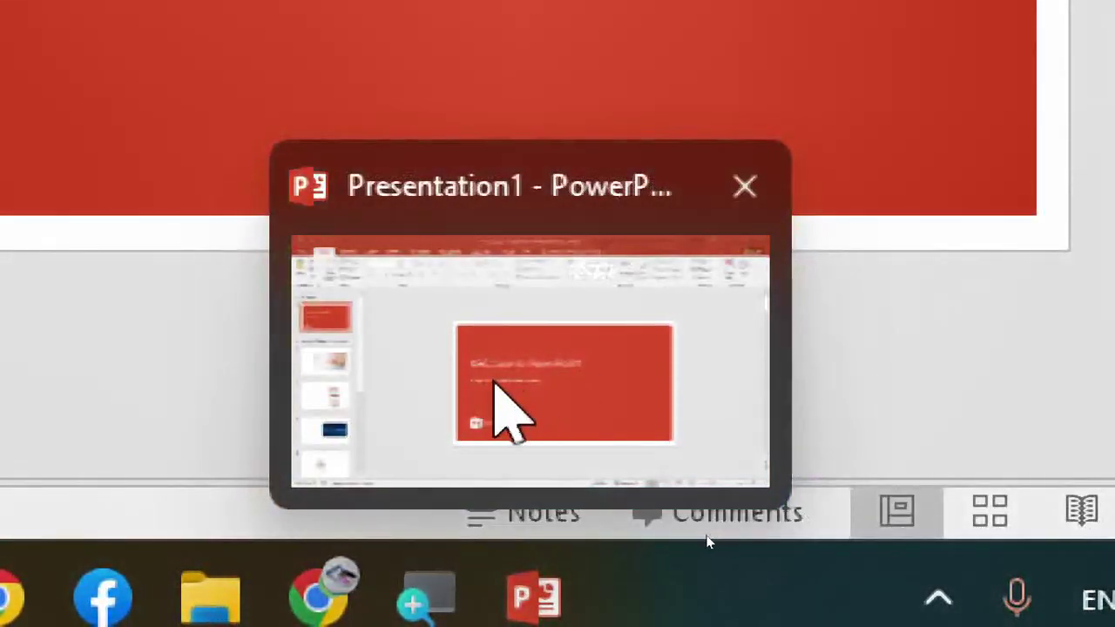
pyautogui.click(494, 386)
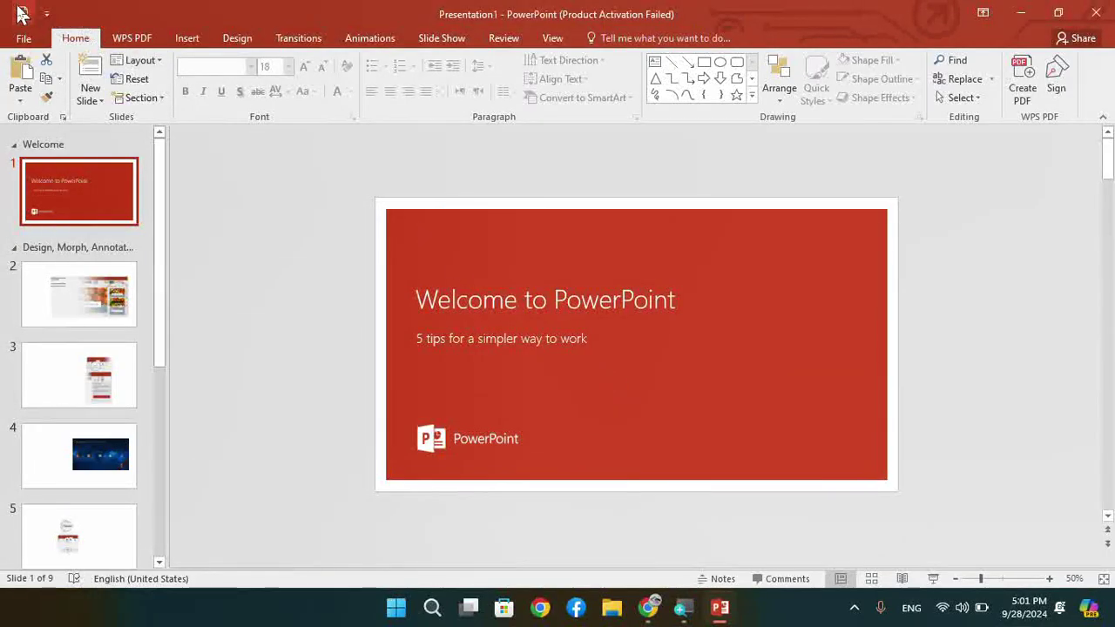
pyautogui.hotkey('ctrl', 'n')
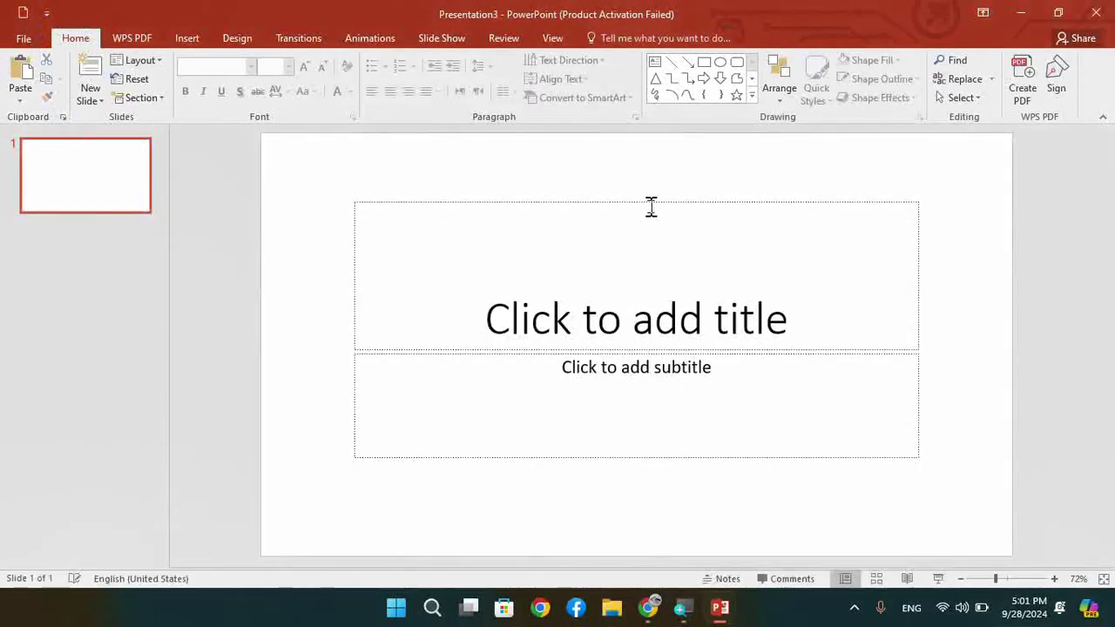
# Close the blank Presentation3 window and add Email, Spelling, Open and Save to the Quick Access Toolbar
pyautogui.click(1095, 12)
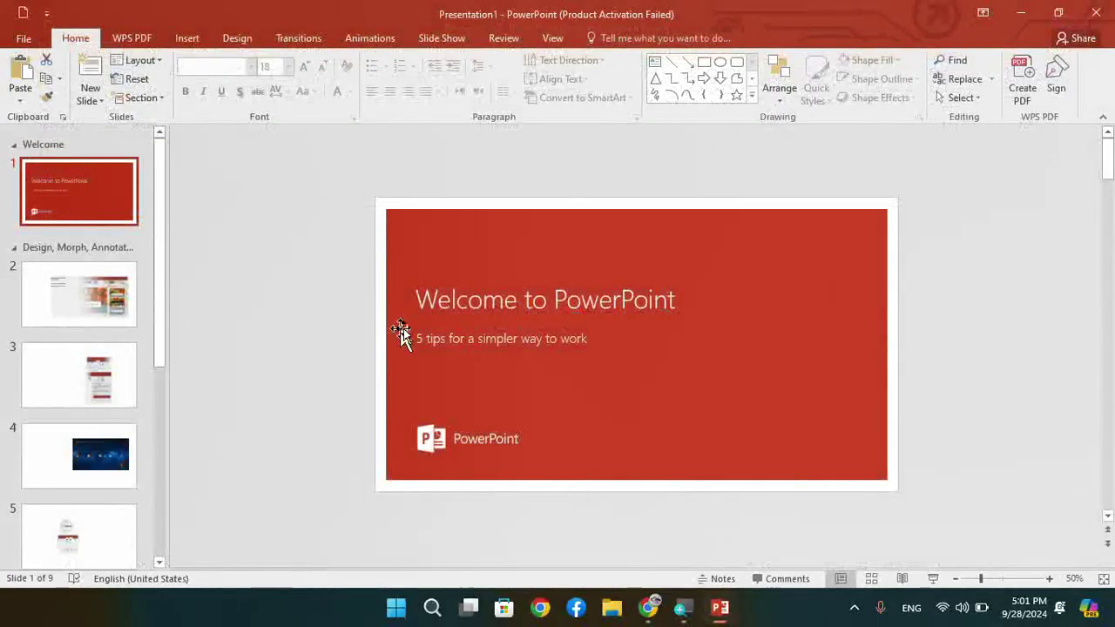
pyautogui.click(47, 12)
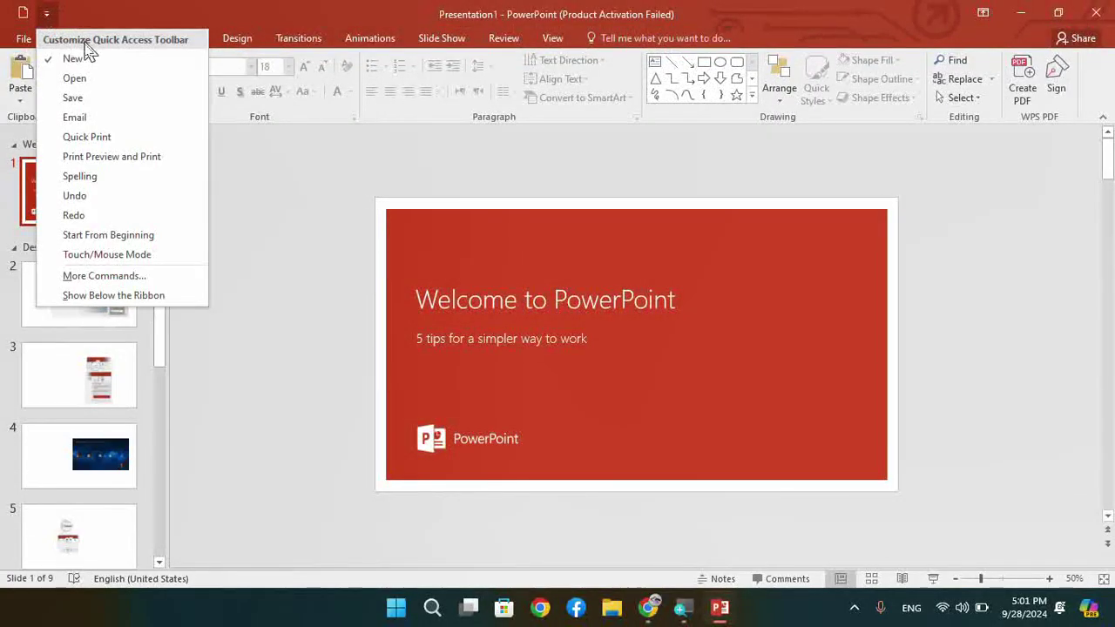
pyautogui.click(84, 119)
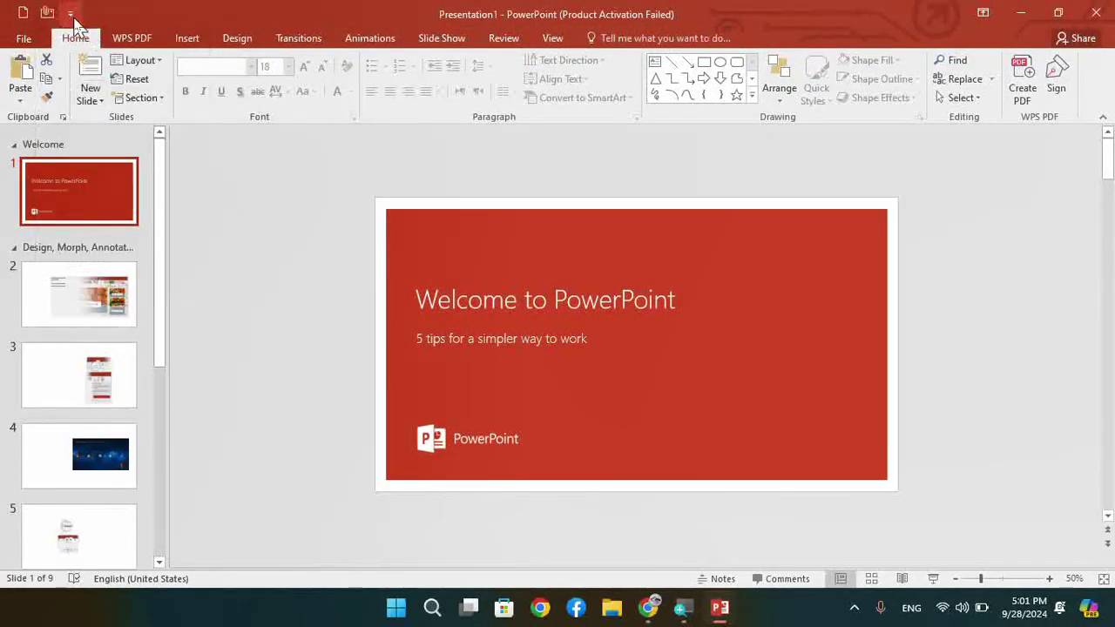
pyautogui.click(71, 14)
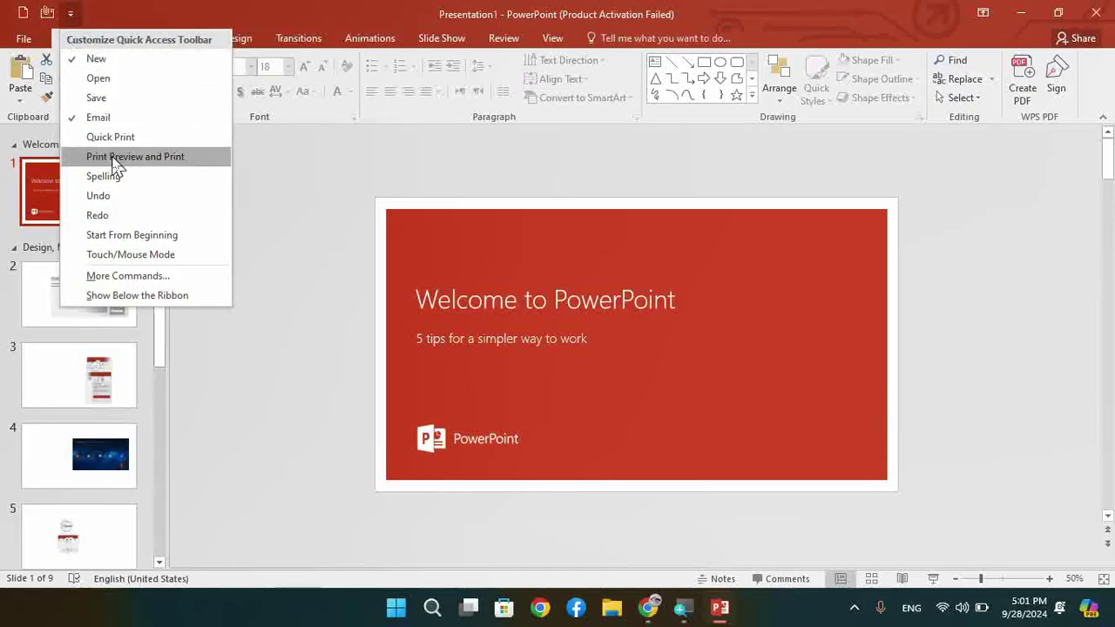
pyautogui.click(115, 176)
pyautogui.click(96, 13)
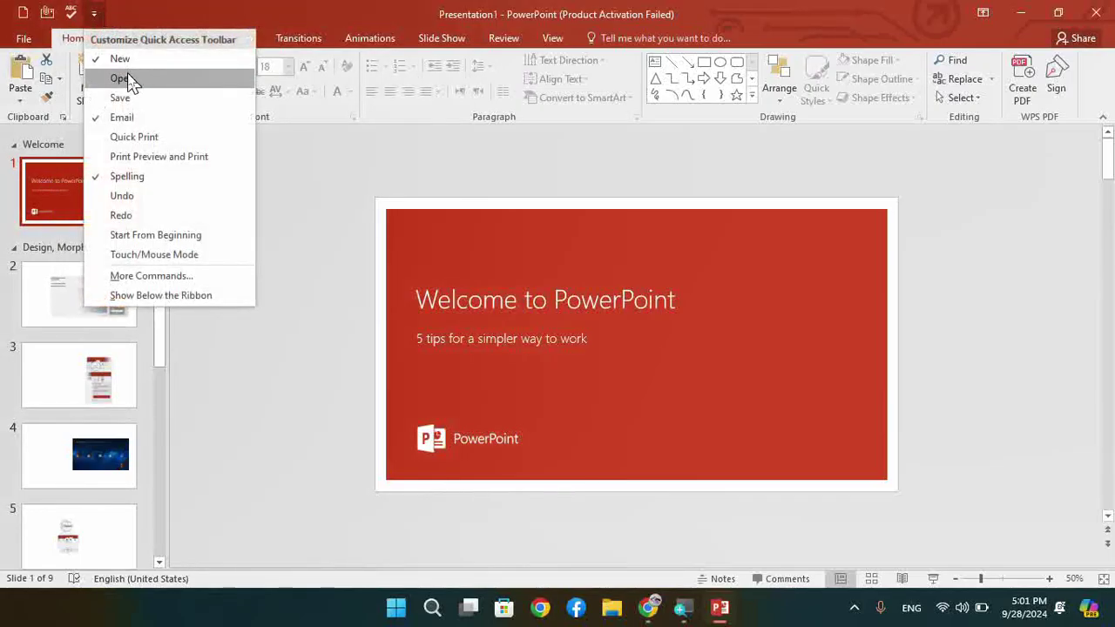
pyautogui.click(128, 78)
pyautogui.click(116, 14)
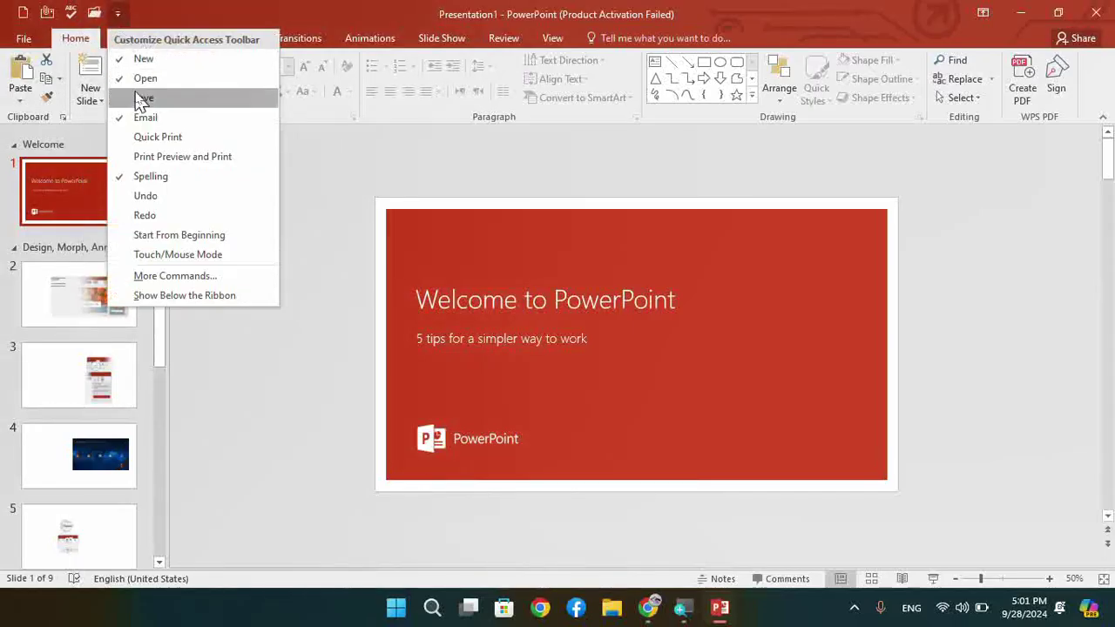
pyautogui.click(142, 94)
# Add Quick Print and Touch/Mouse Mode to the toolbar and switch to Touch spacing
pyautogui.click(141, 13)
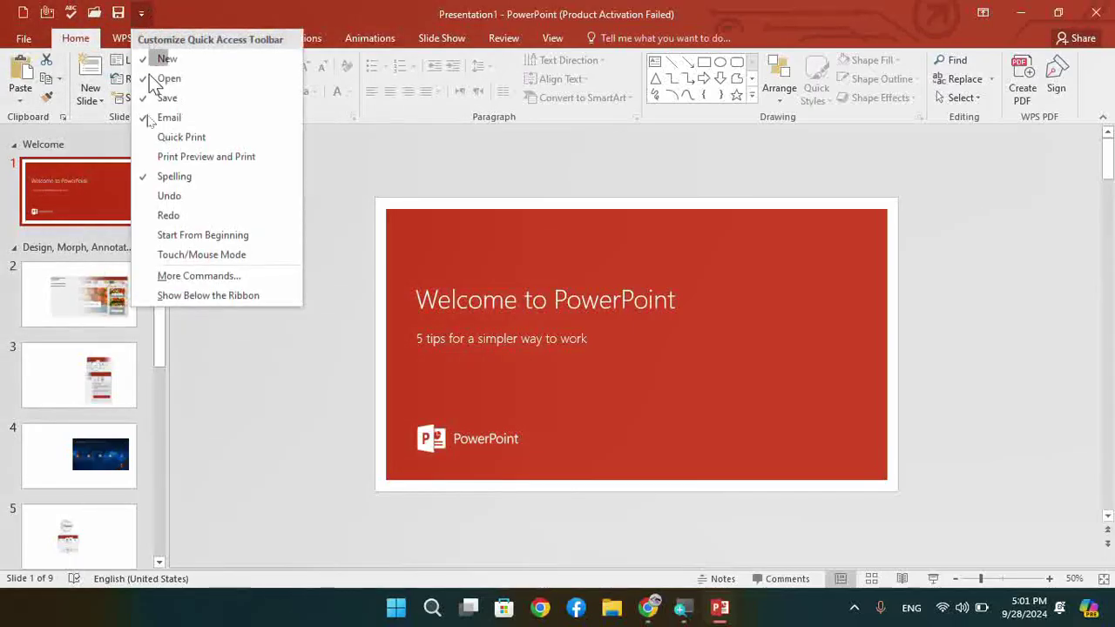
pyautogui.click(168, 138)
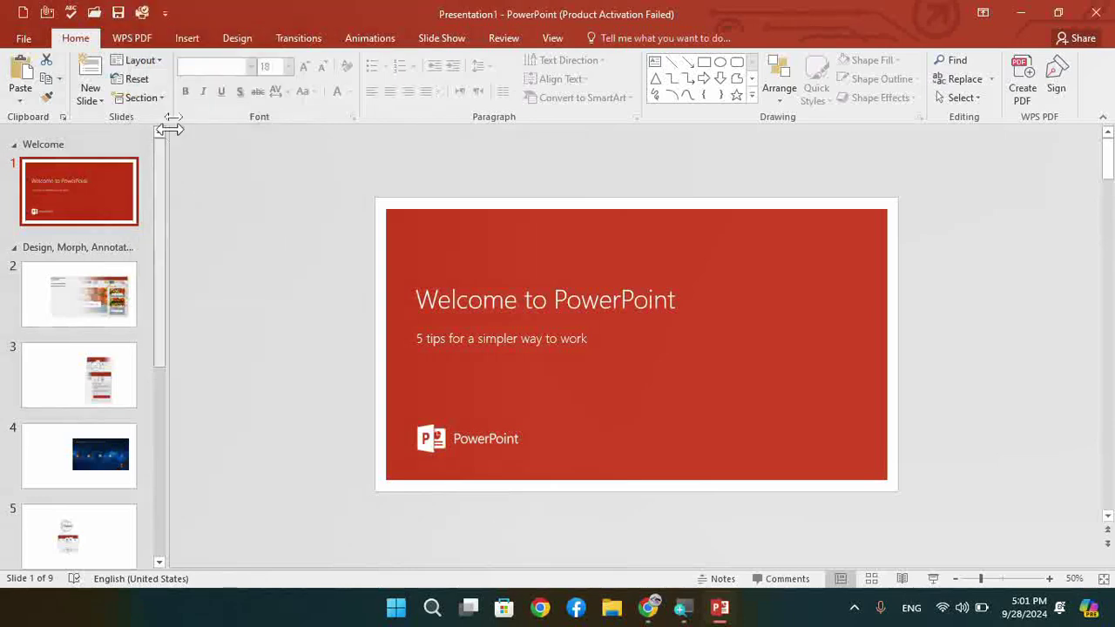
pyautogui.click(165, 13)
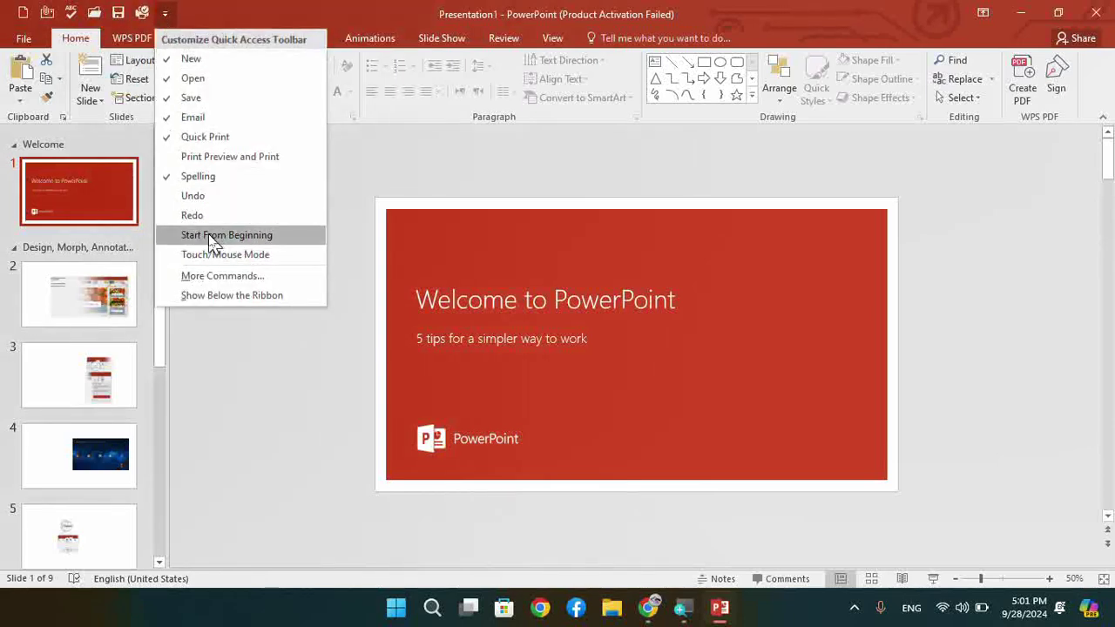
pyautogui.click(206, 255)
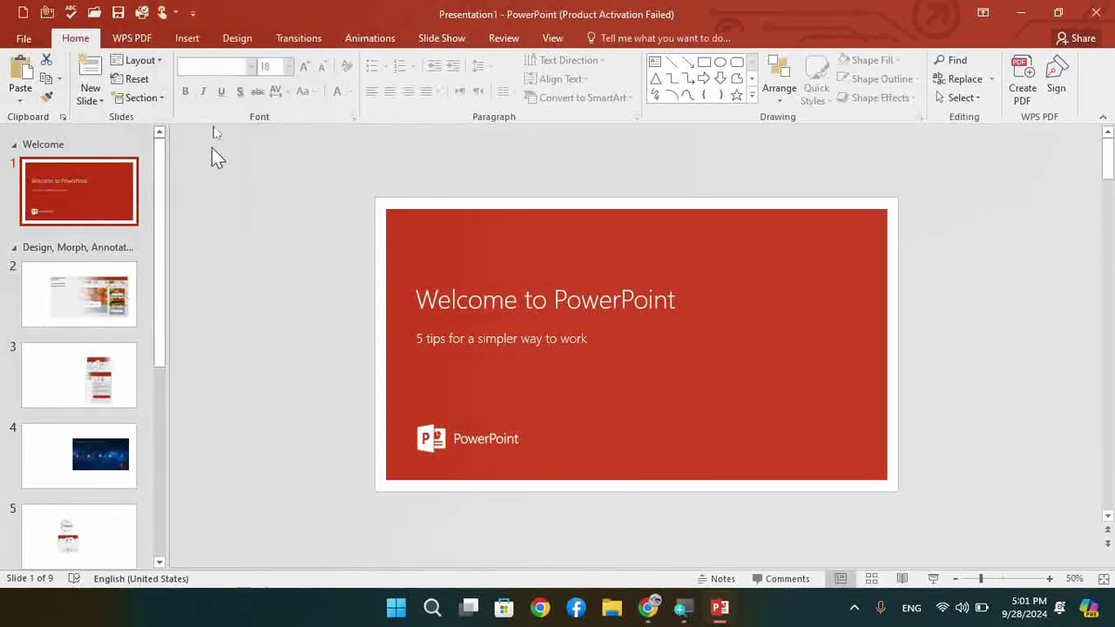
pyautogui.click(161, 14)
pyautogui.click(229, 88)
pyautogui.click(163, 13)
pyautogui.click(205, 122)
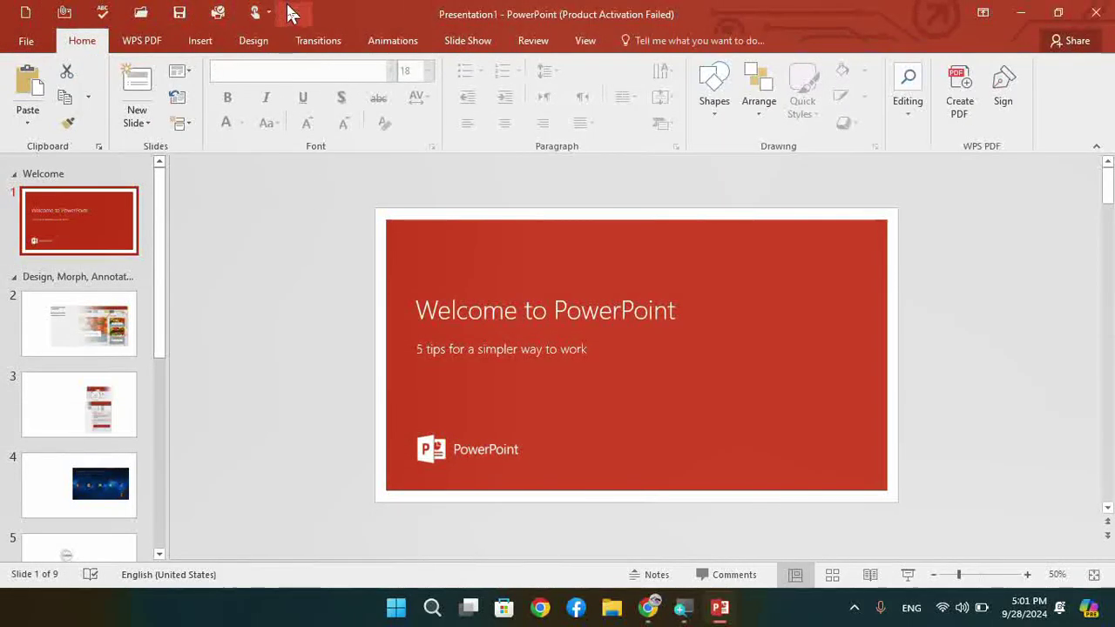
# Remove Open from the Quick Access Toolbar and then put it back
pyautogui.click(291, 13)
pyautogui.click(311, 77)
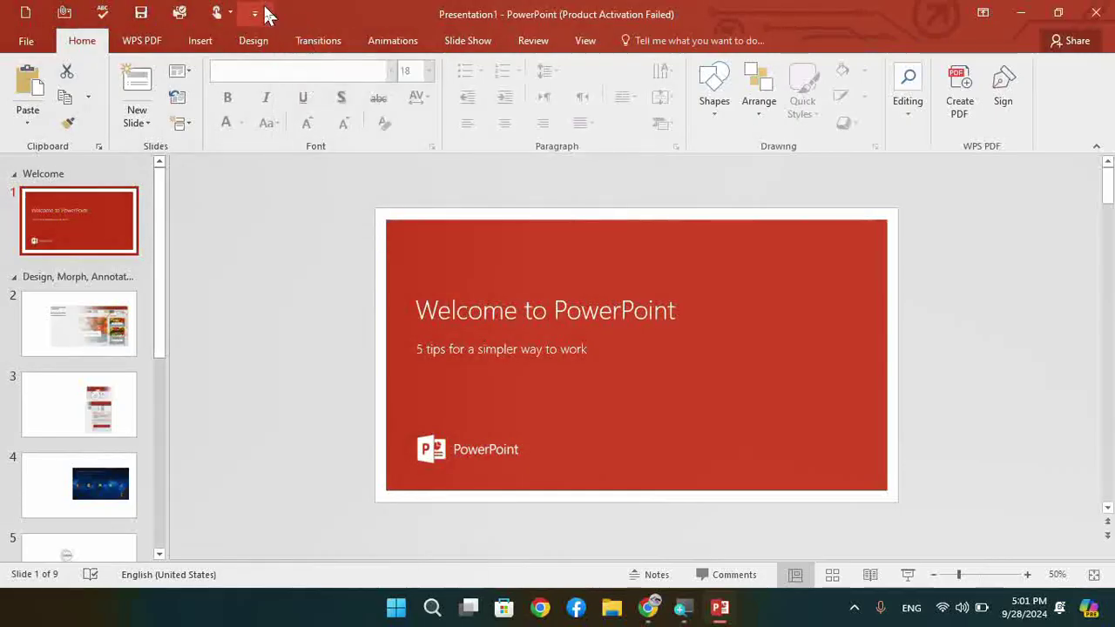
pyautogui.click(257, 13)
pyautogui.click(287, 77)
pyautogui.click(295, 14)
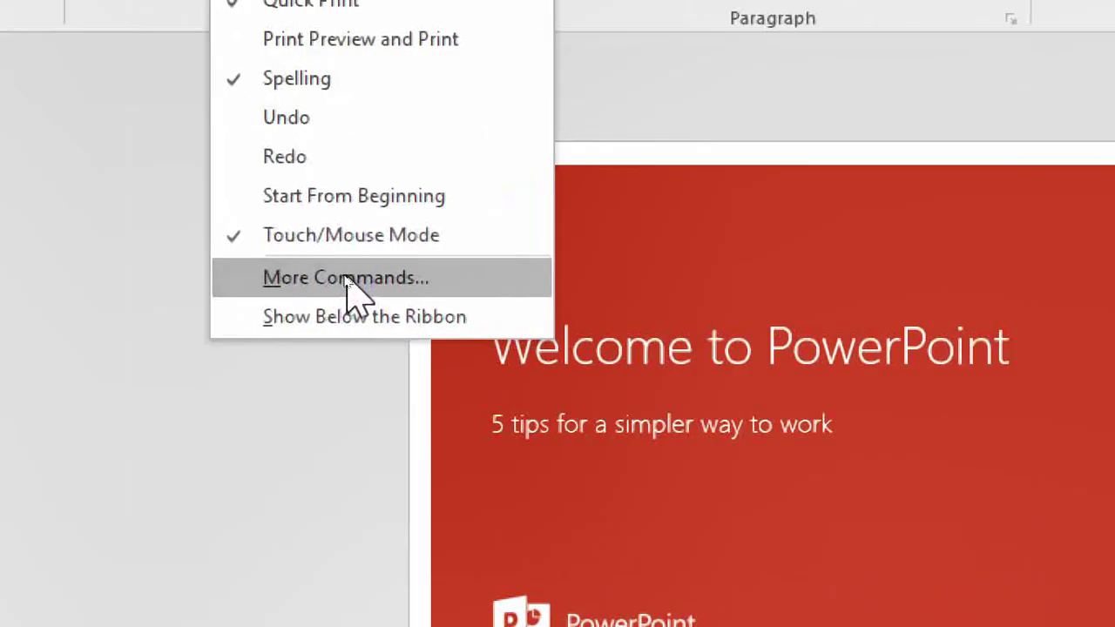
# In More Commands, add Cut and remove Open and Quick Print from the toolbar
pyautogui.click(348, 277)
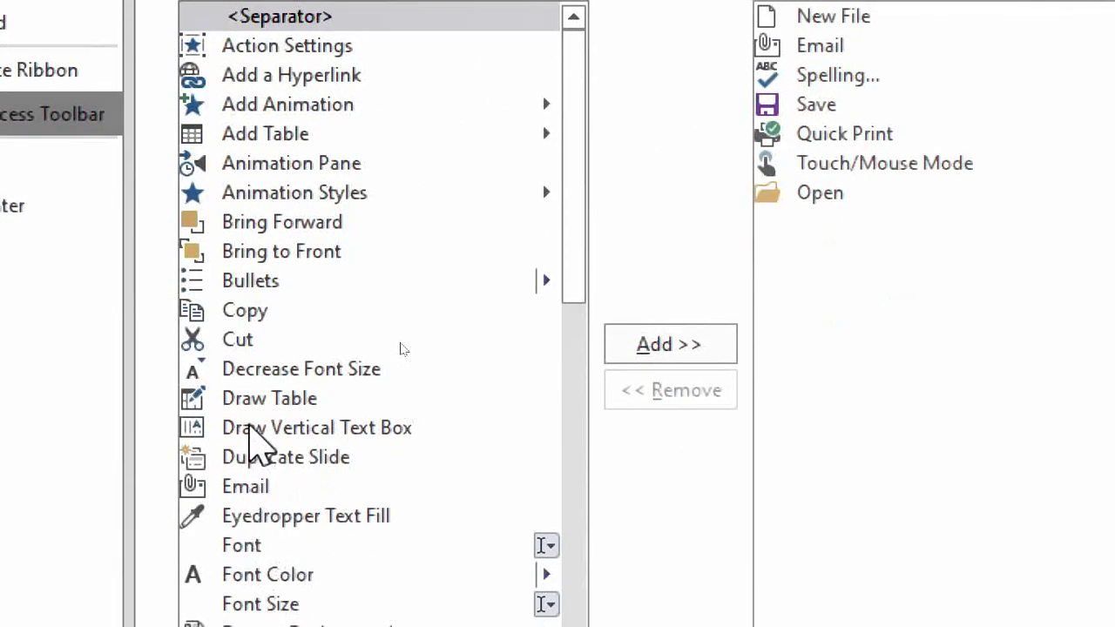
pyautogui.click(207, 340)
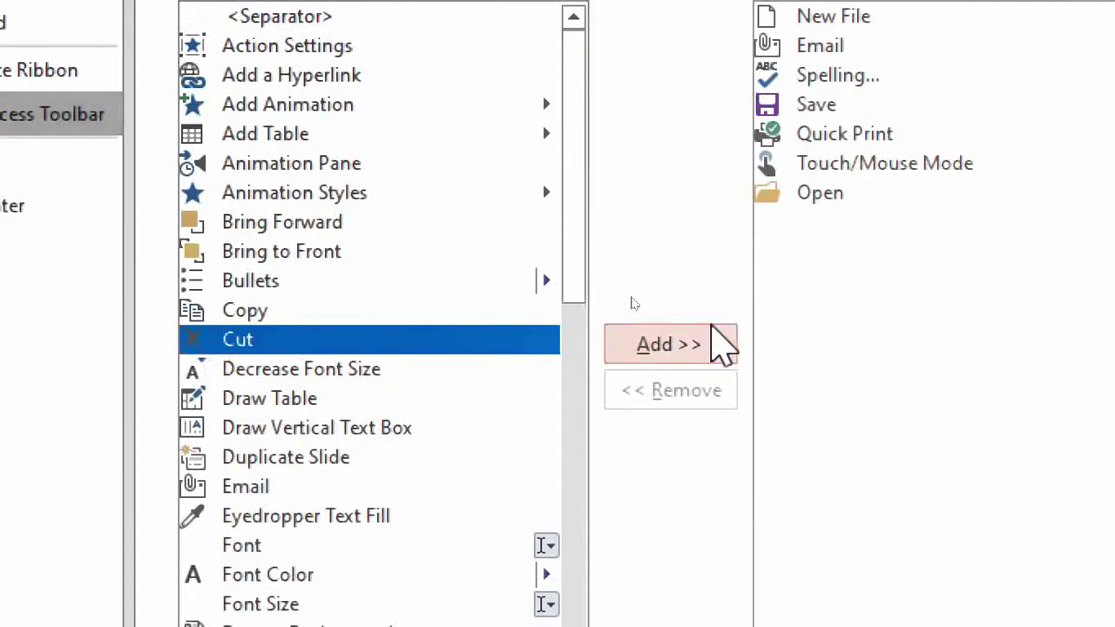
pyautogui.click(716, 341)
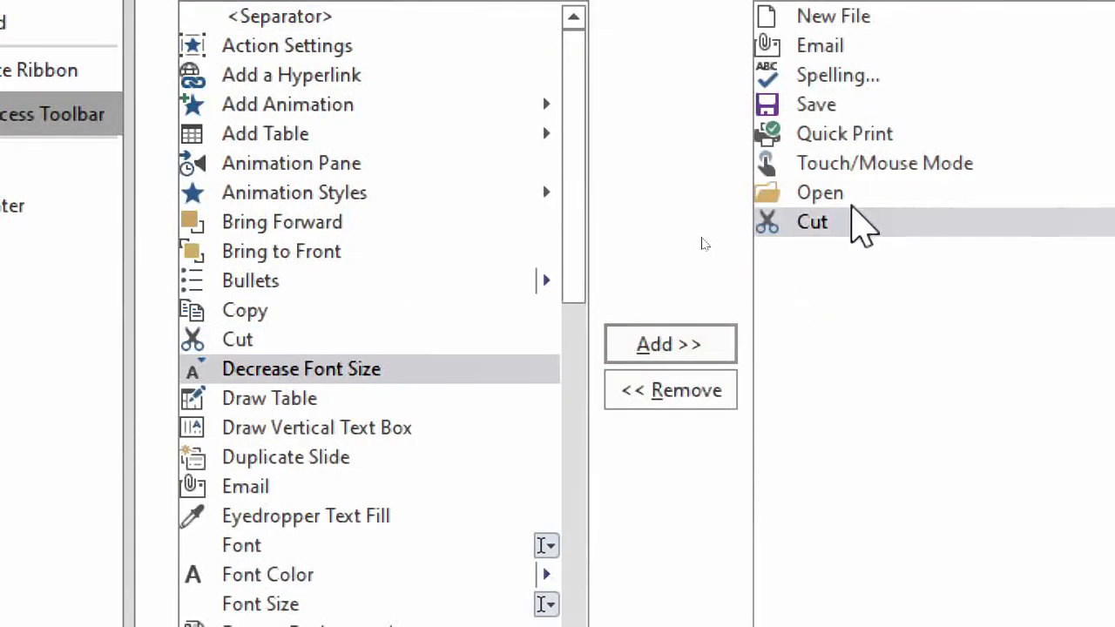
pyautogui.click(834, 194)
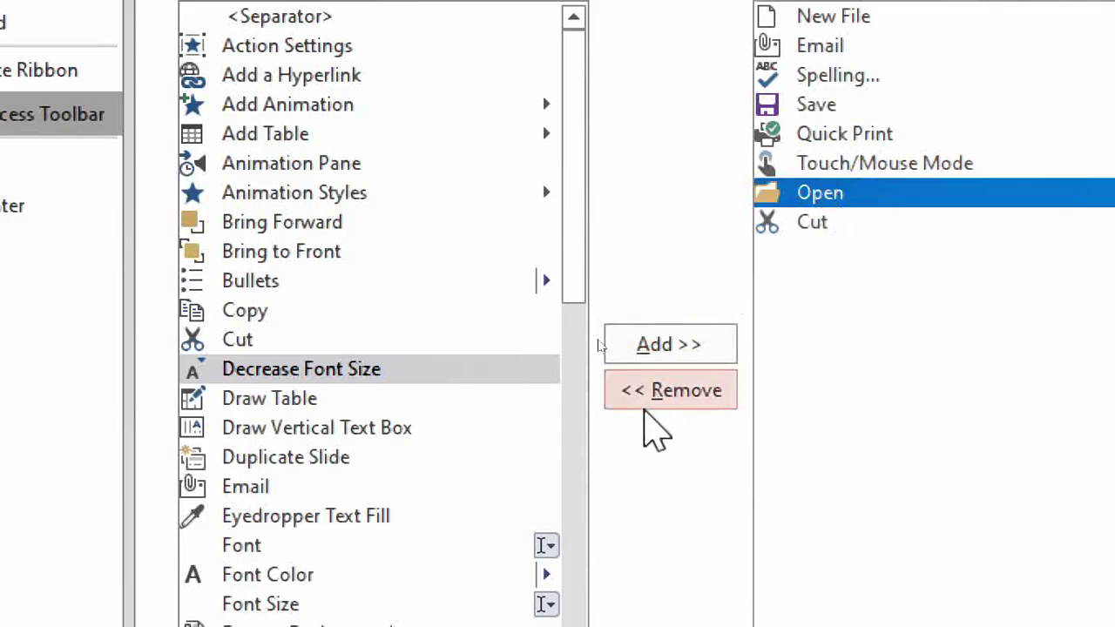
pyautogui.click(652, 401)
pyautogui.click(894, 138)
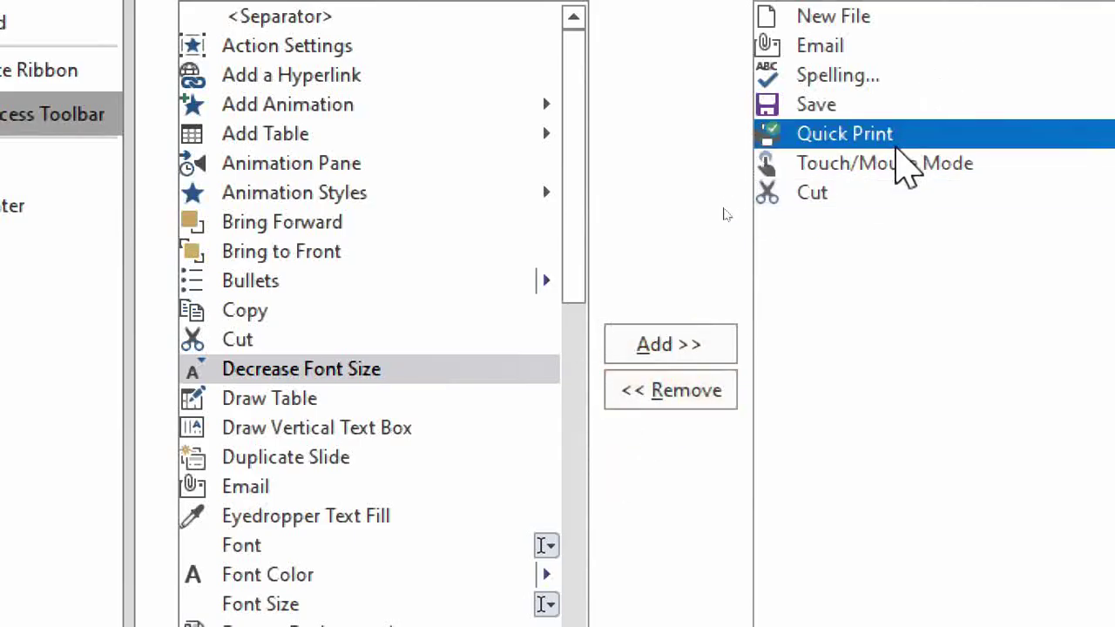
pyautogui.click(655, 394)
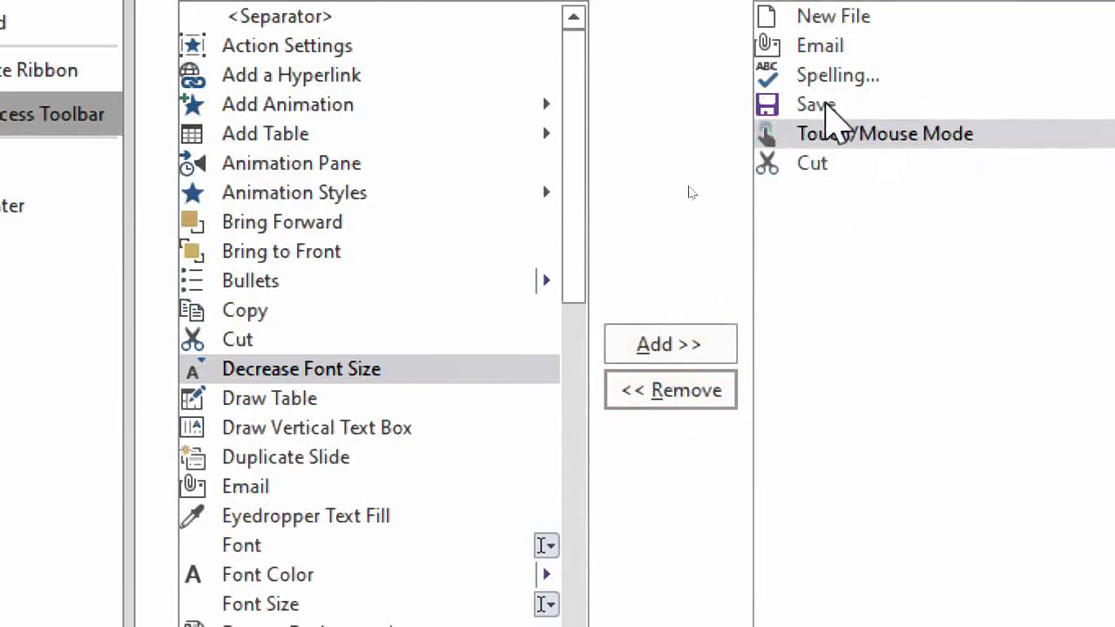
# Remove Save, Spelling and Touch/Mouse Mode, add Copy, and apply with OK
pyautogui.click(833, 104)
pyautogui.click(695, 403)
pyautogui.click(834, 76)
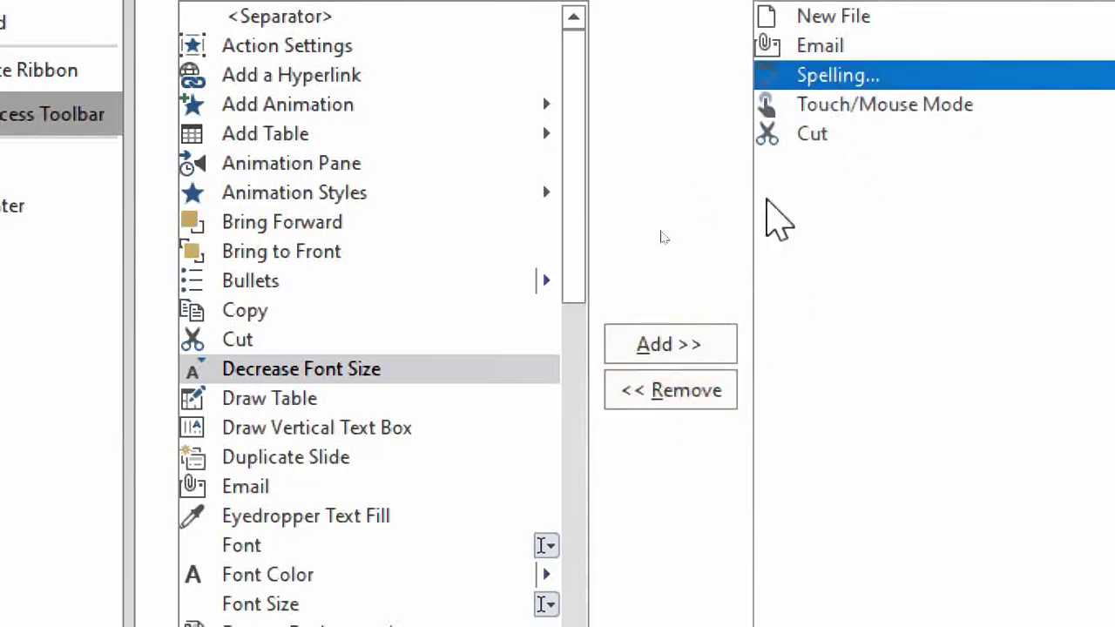
pyautogui.click(669, 383)
pyautogui.click(255, 313)
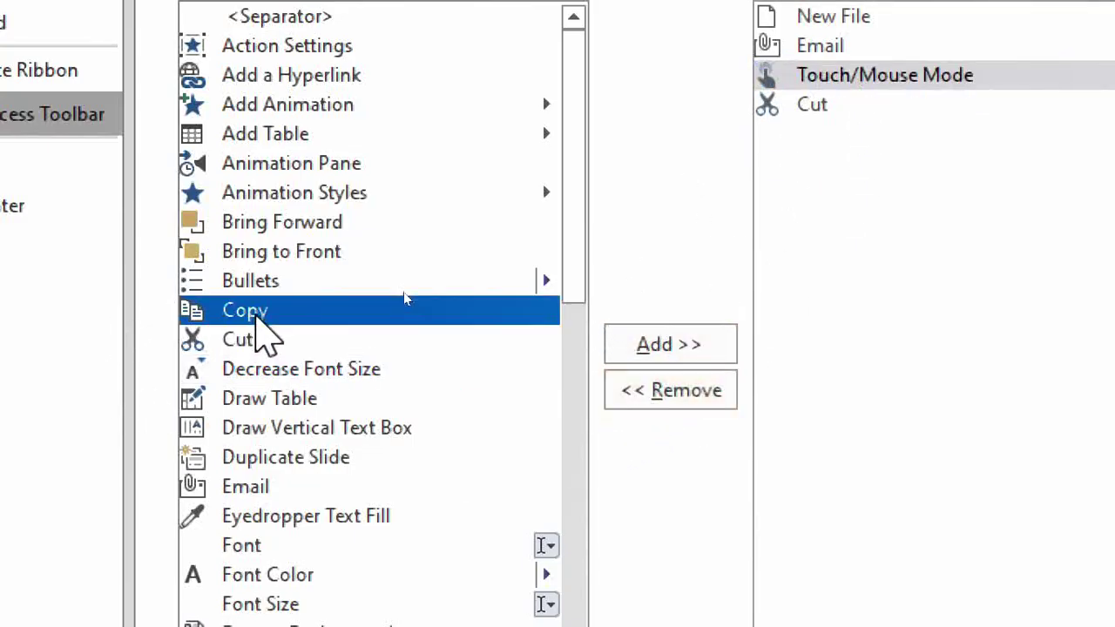
pyautogui.click(675, 348)
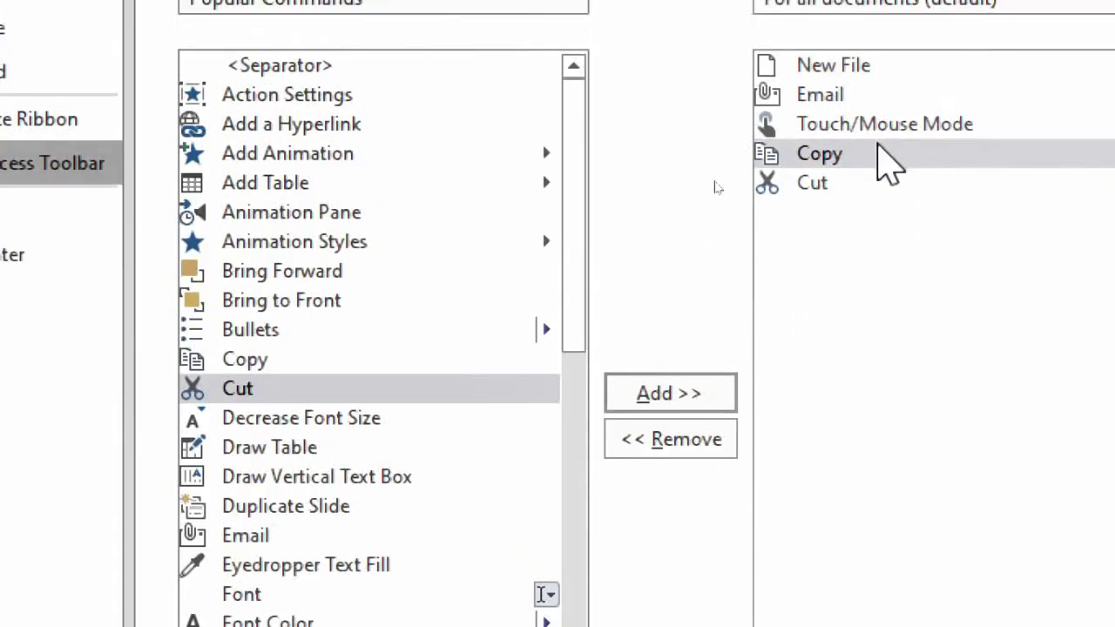
pyautogui.click(870, 127)
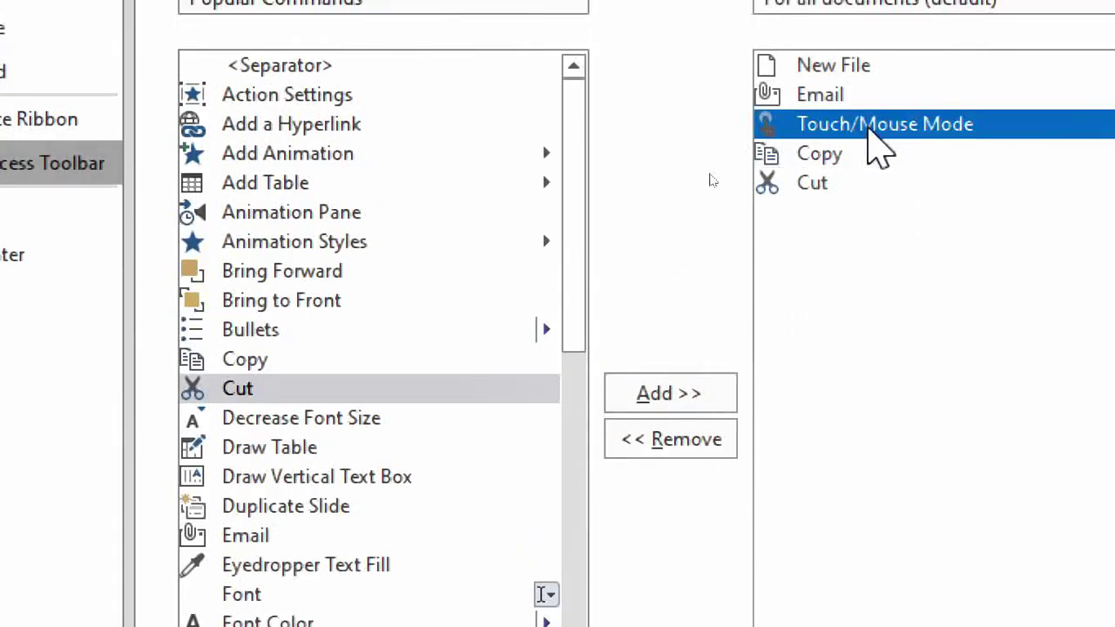
pyautogui.click(660, 457)
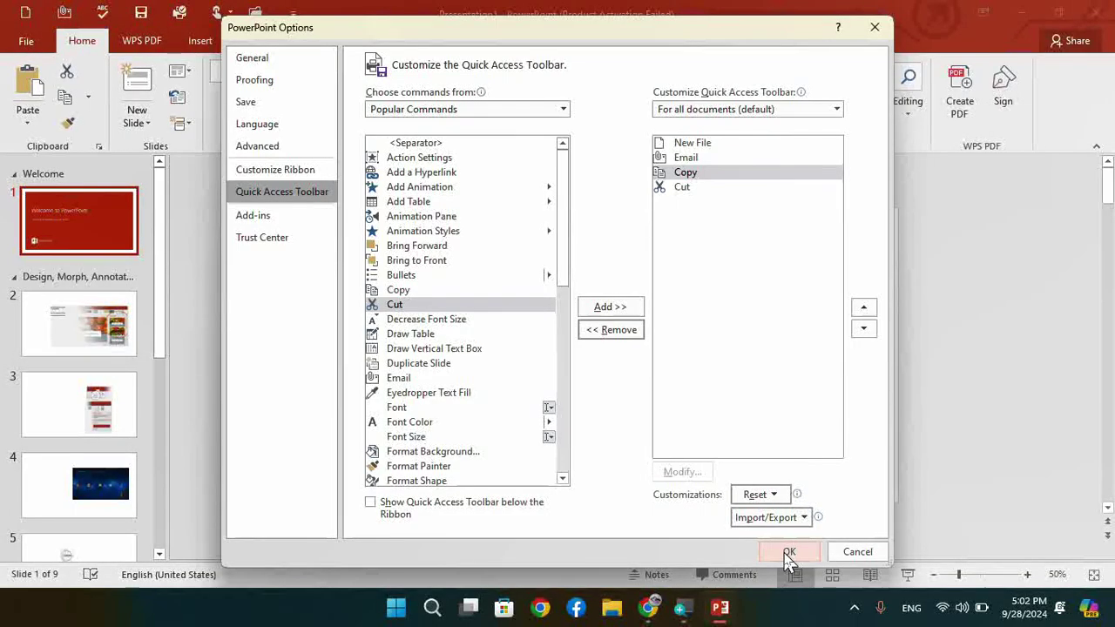
pyautogui.click(788, 552)
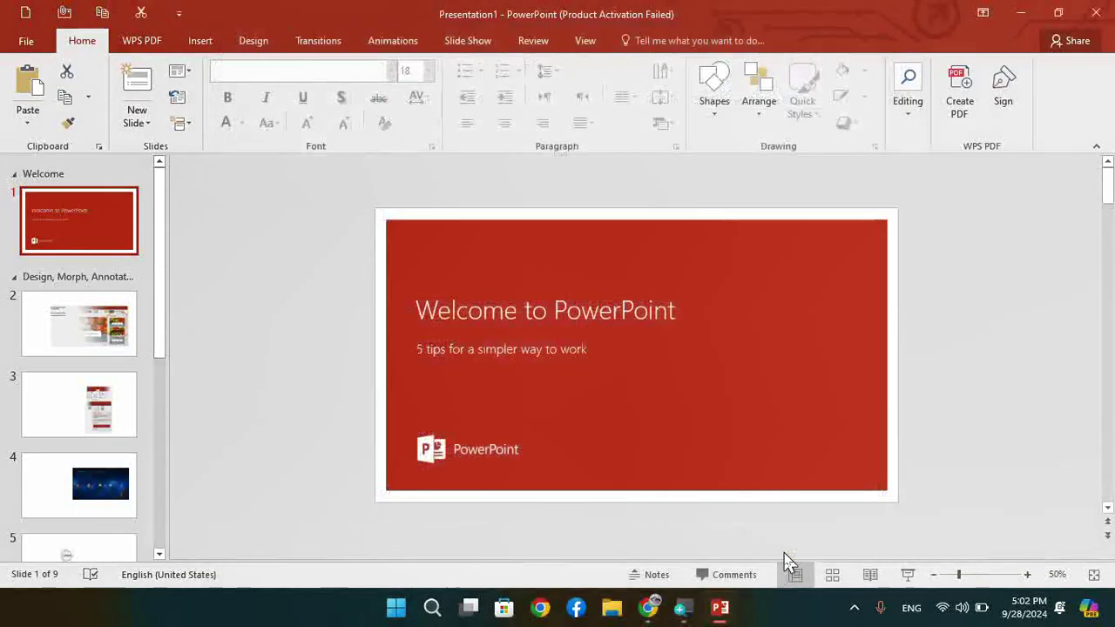
# Glance at the Customize Quick Access Toolbar list, close it, and land on slide 2 (Designer)
pyautogui.click(179, 14)
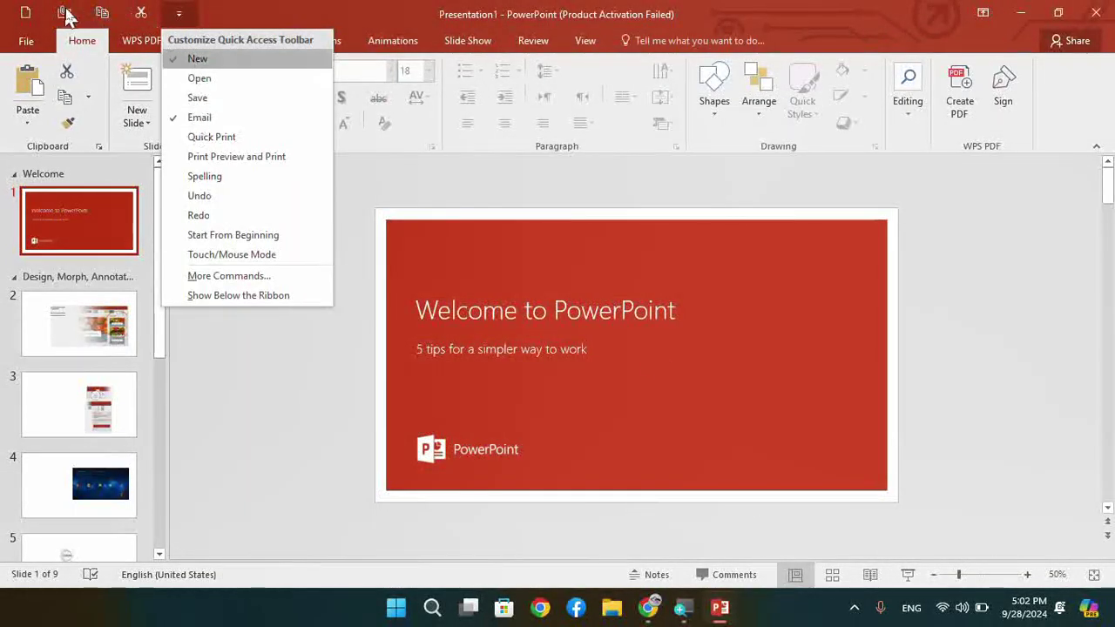
pyautogui.click(399, 192)
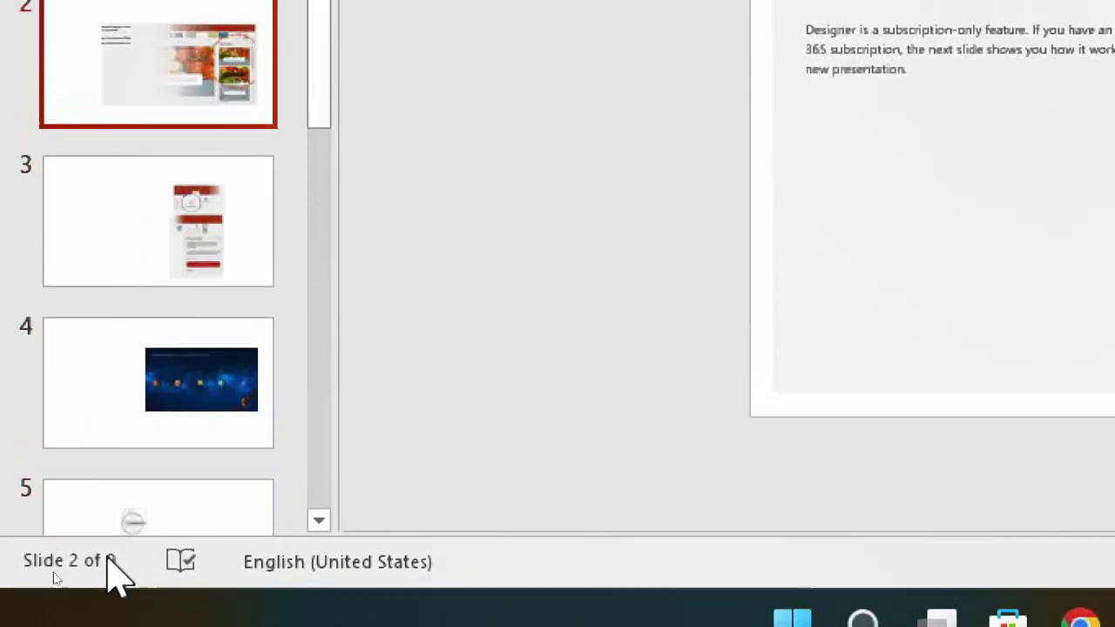
# Arrow down through the thumbnails from slide 3 to slide 7, 'You're an expert with Tell Me'
pyautogui.press('Down')
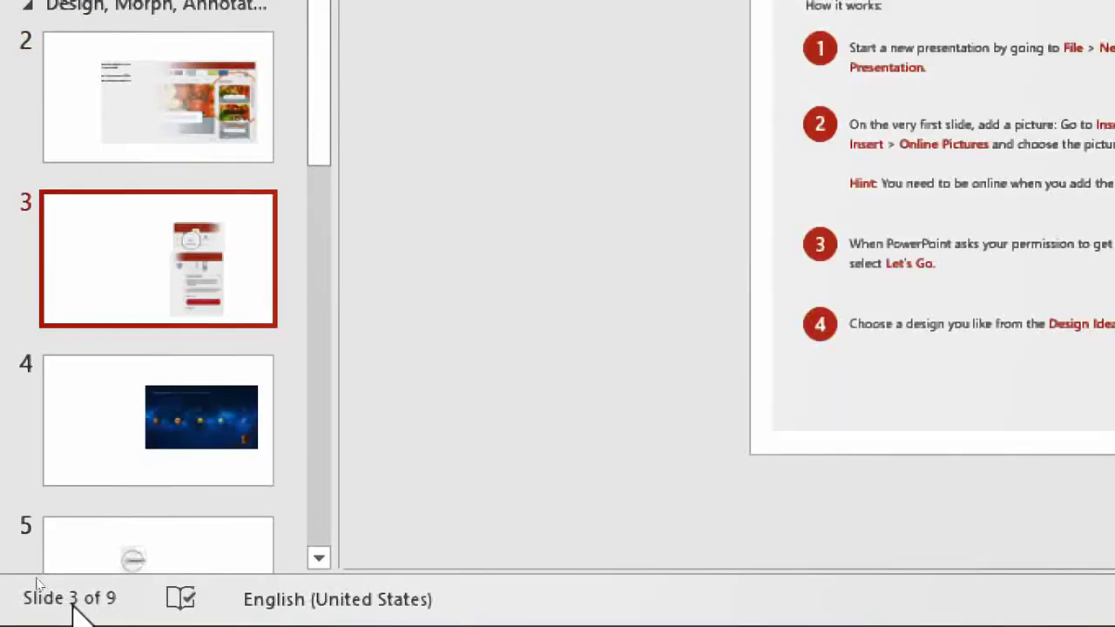
pyautogui.press('Down')
pyautogui.press('Down')
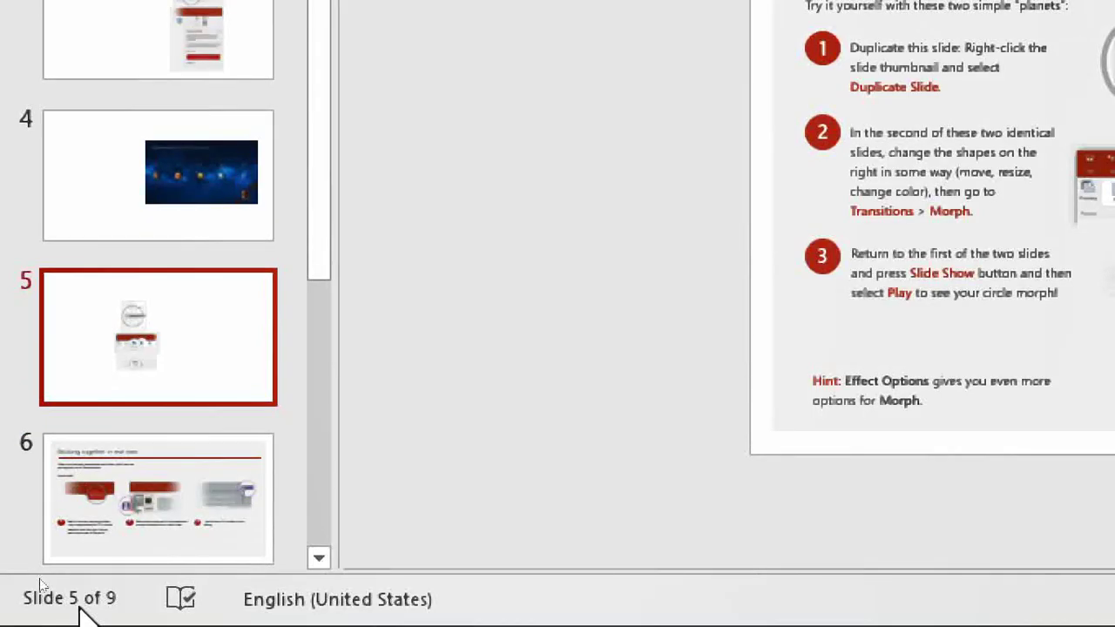
pyautogui.press('Down')
pyautogui.press('Down')
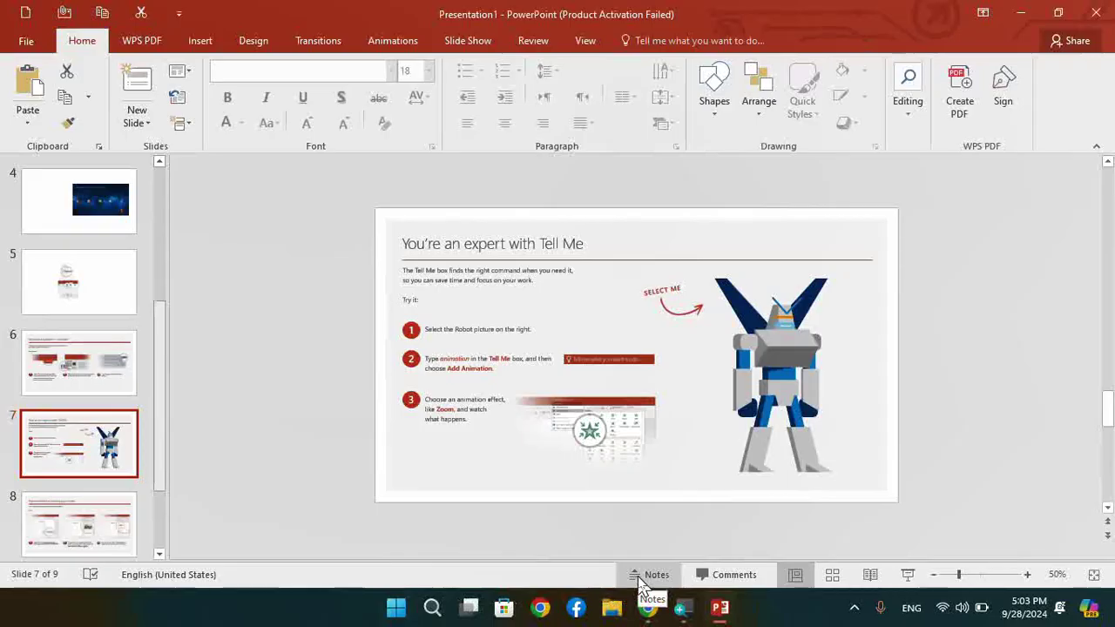
pyautogui.press('super')
pyautogui.press('super')
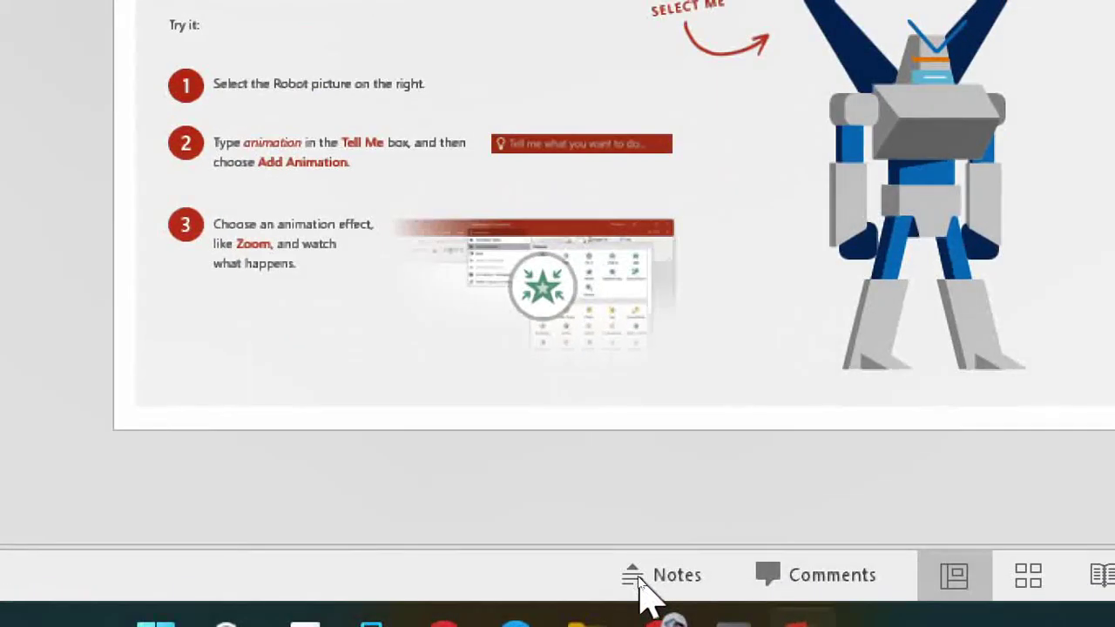
# In slide 7's Notes pane, type a note ending 'muhiim', then 'Waxaan kaga hadli doonaa halkan'
pyautogui.click(640, 580)
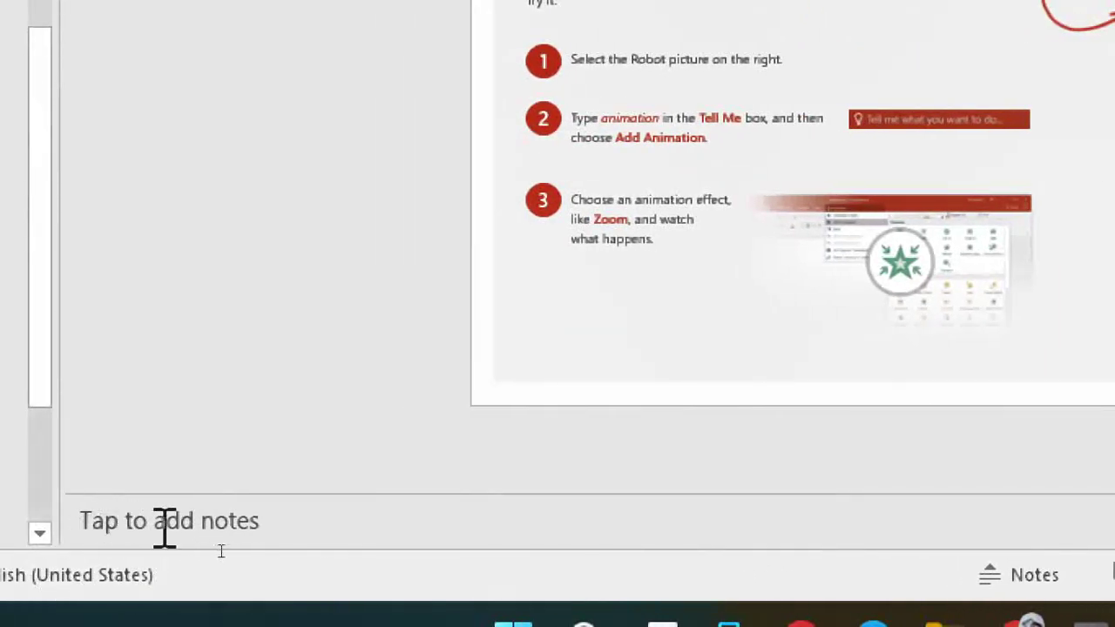
pyautogui.click(133, 523)
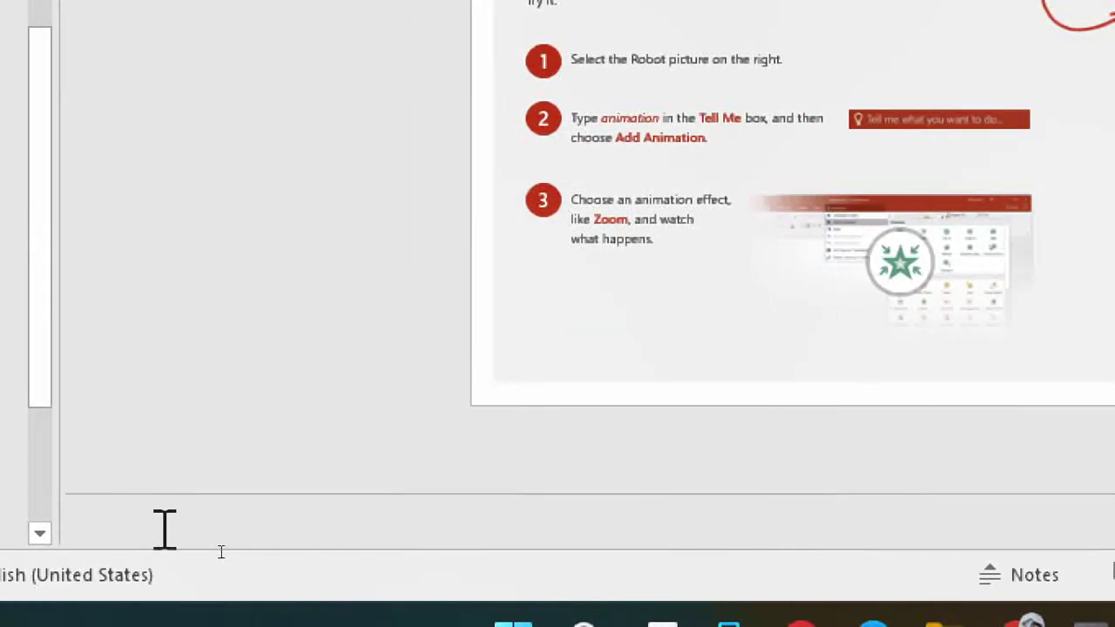
pyautogui.write('d')
pyautogui.write('arasigha')
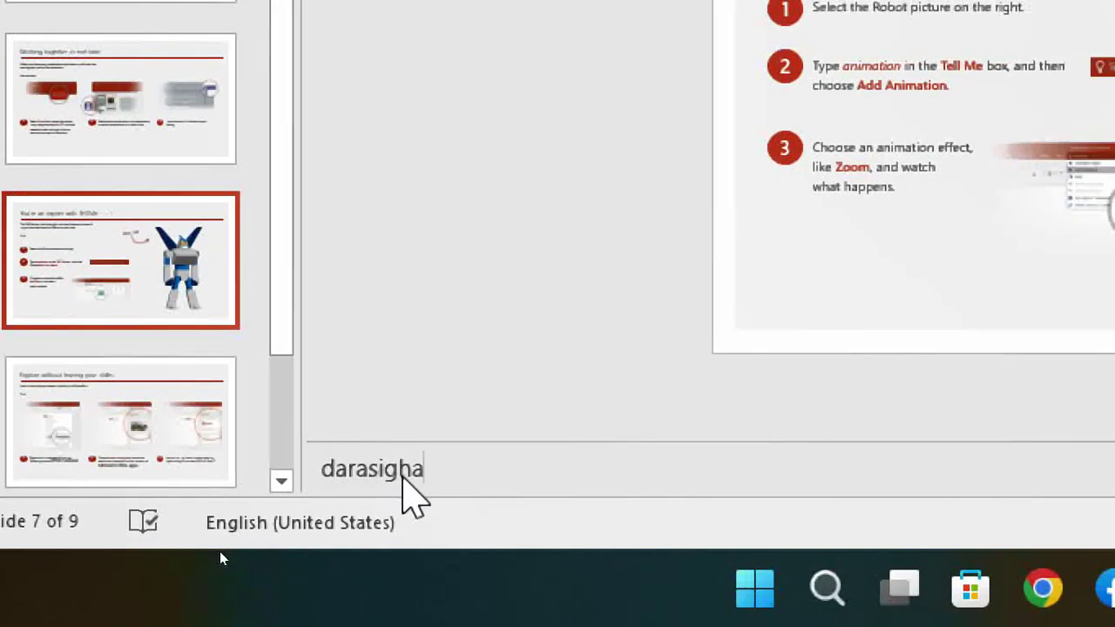
pyautogui.press('BackSpace')
pyautogui.press('BackSpace')
pyautogui.write('n w')
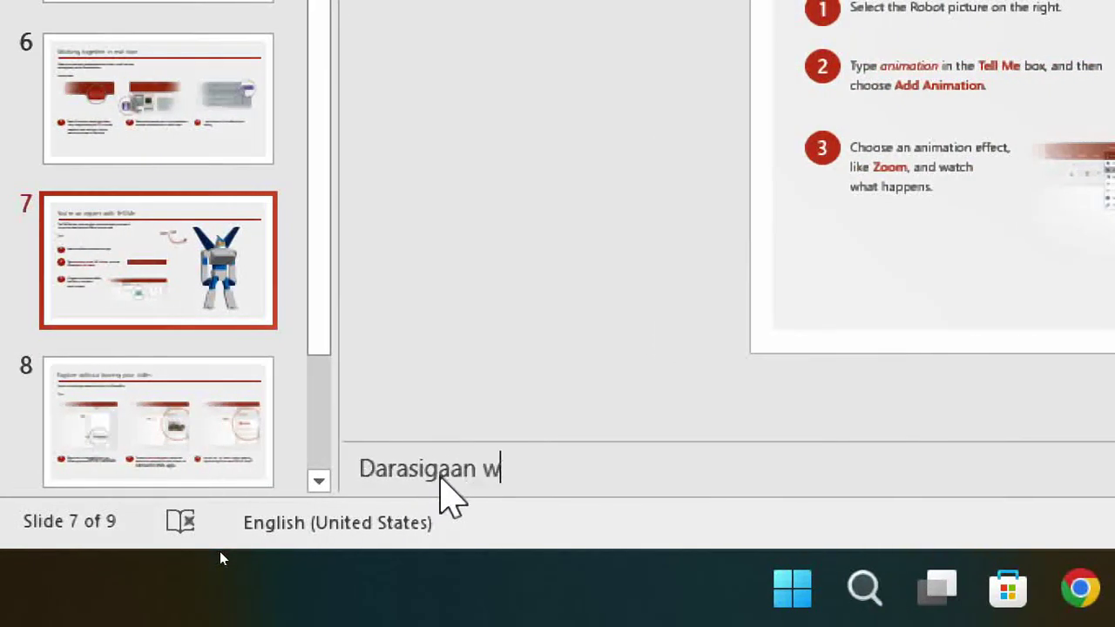
pyautogui.write('aa')
pyautogui.write(' mi')
pyautogui.press('BackSpace')
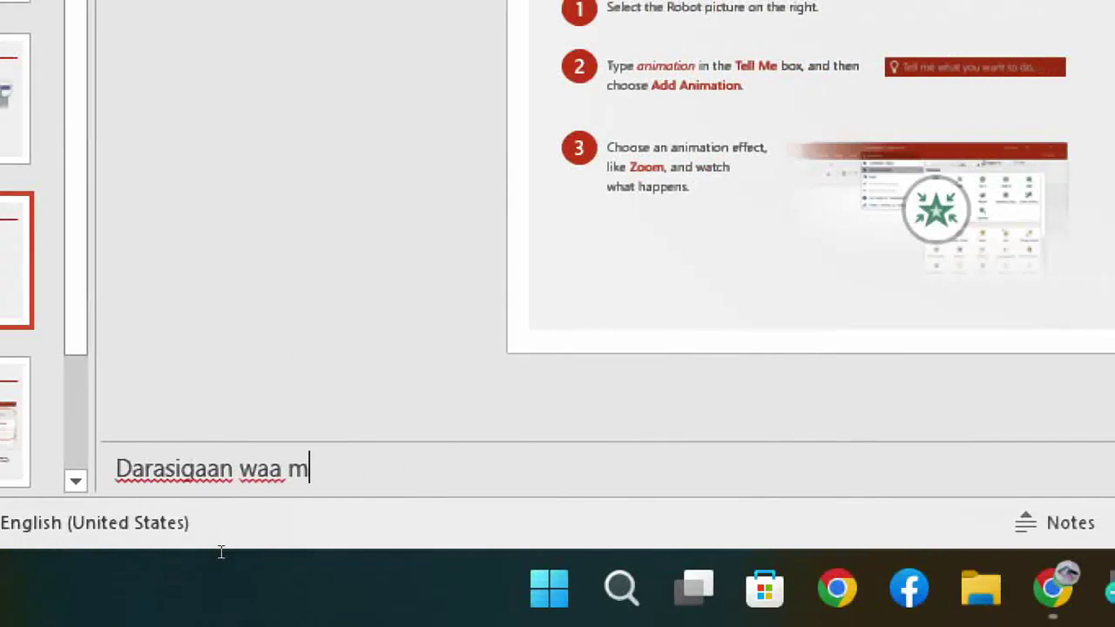
pyautogui.write('uhju')
pyautogui.press('BackSpace')
pyautogui.press('BackSpace')
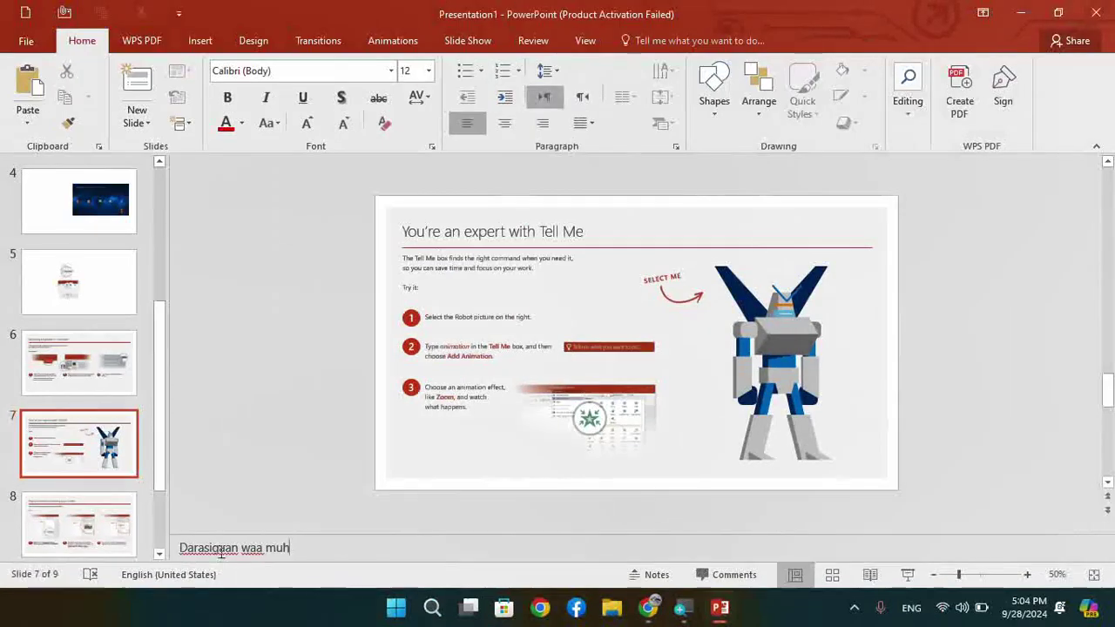
pyautogui.write('iim')
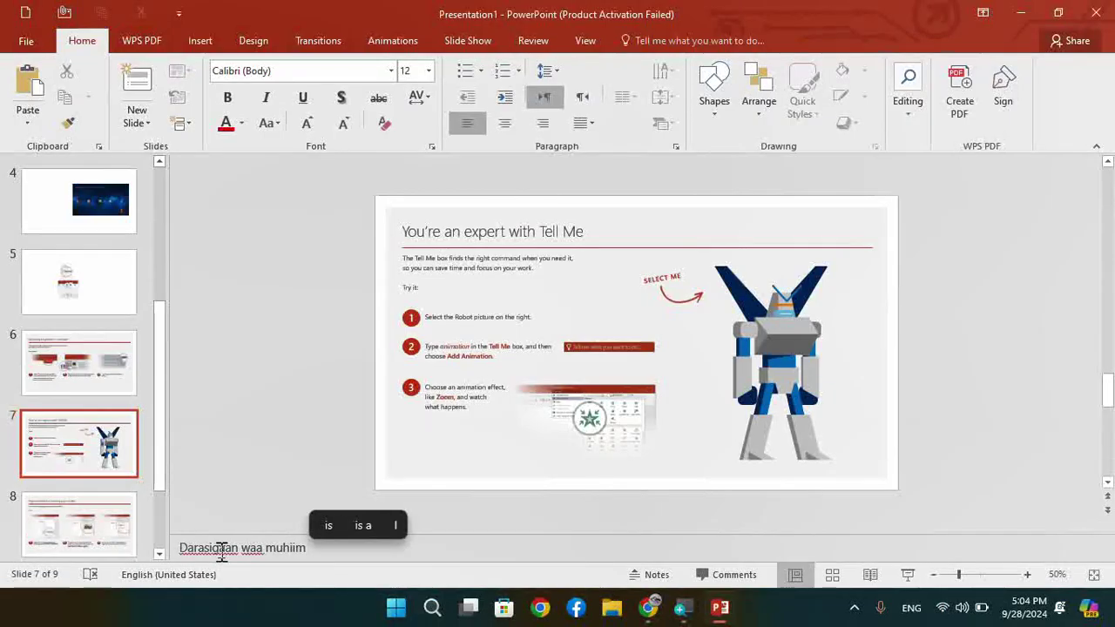
pyautogui.press('BackSpace')
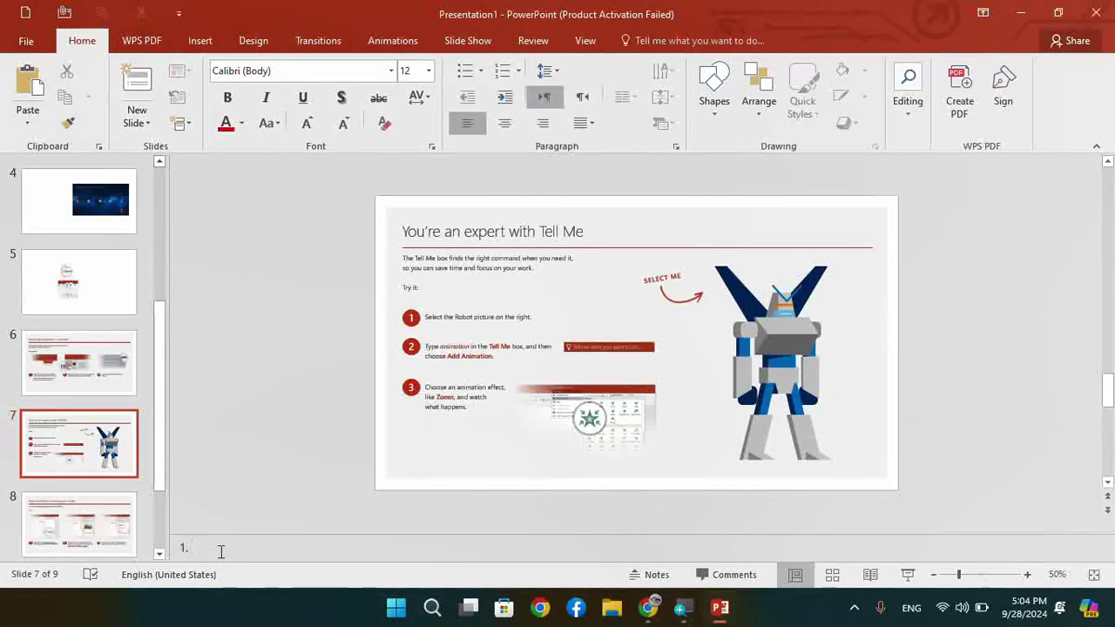
pyautogui.write('Waxaan ka')
pyautogui.write('ga had')
pyautogui.write('li ')
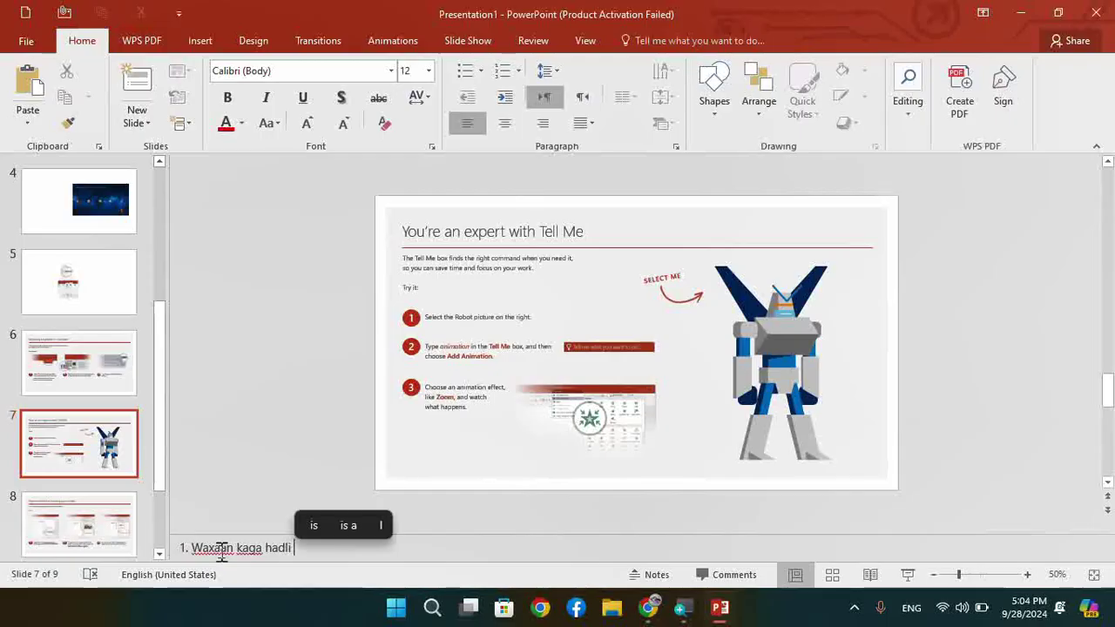
pyautogui.write('doonaa ')
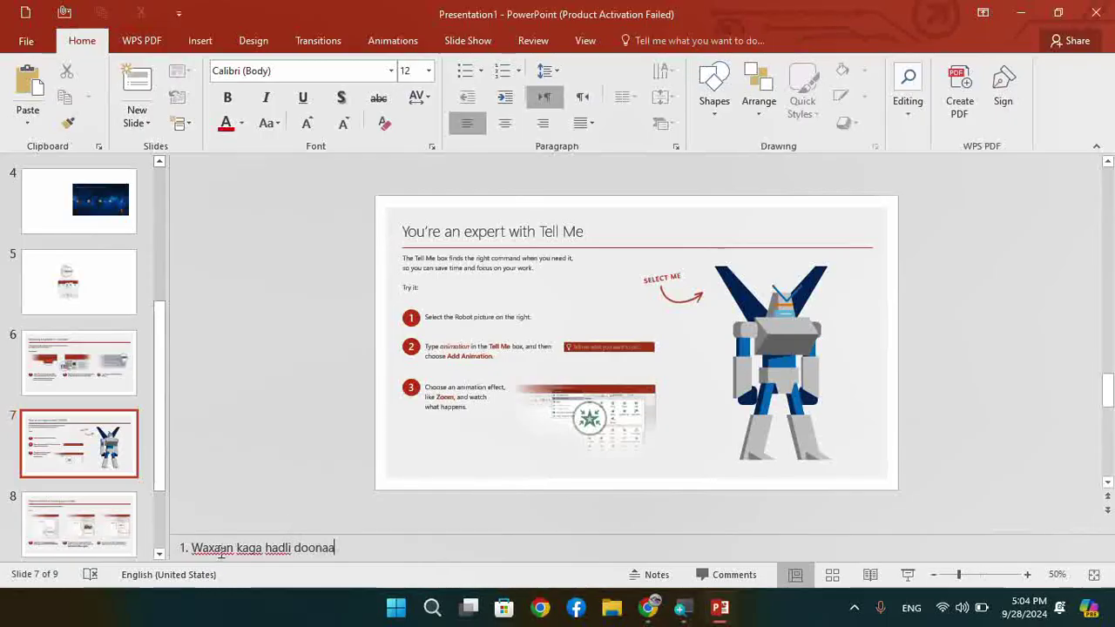
pyautogui.write('halkan')
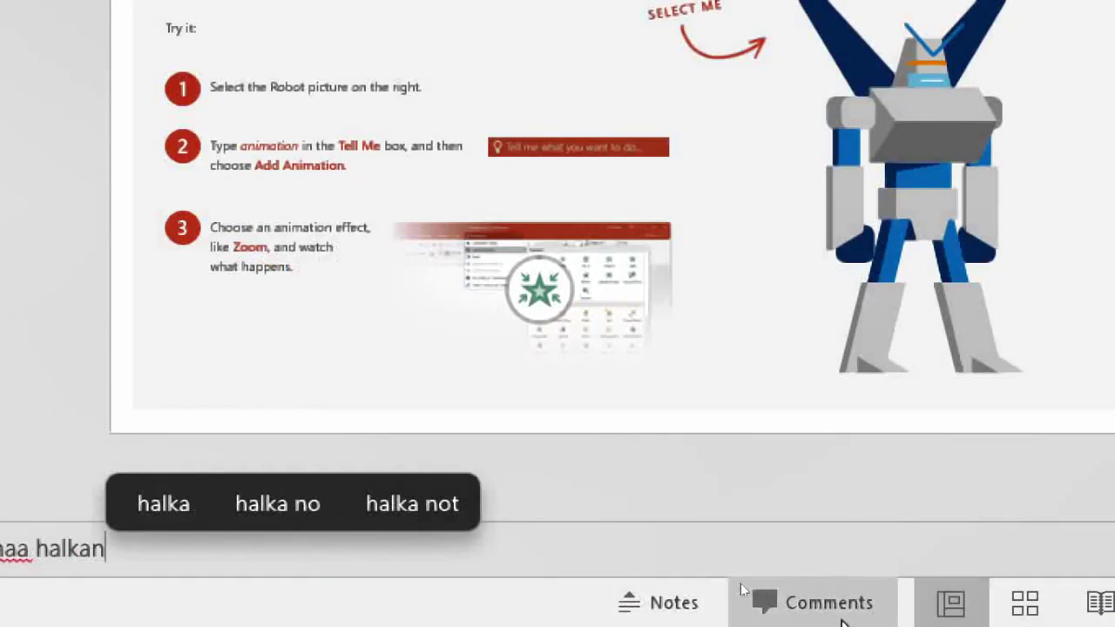
# Post the comment 'waa sax' on slide 7, close Comments, and switch to Outline view
pyautogui.click(836, 610)
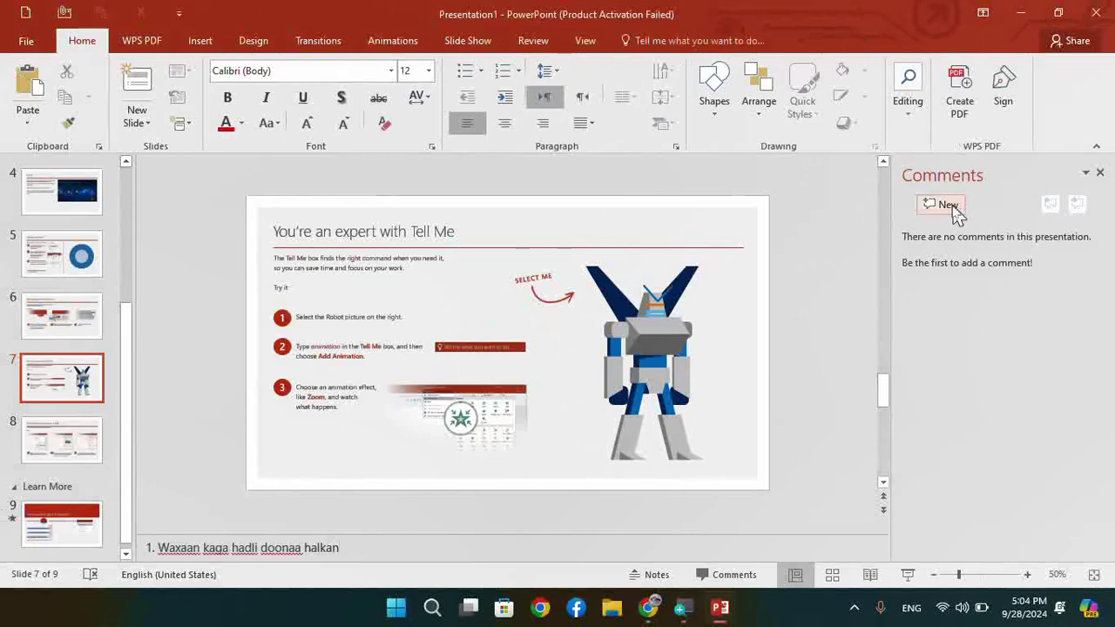
pyautogui.click(932, 207)
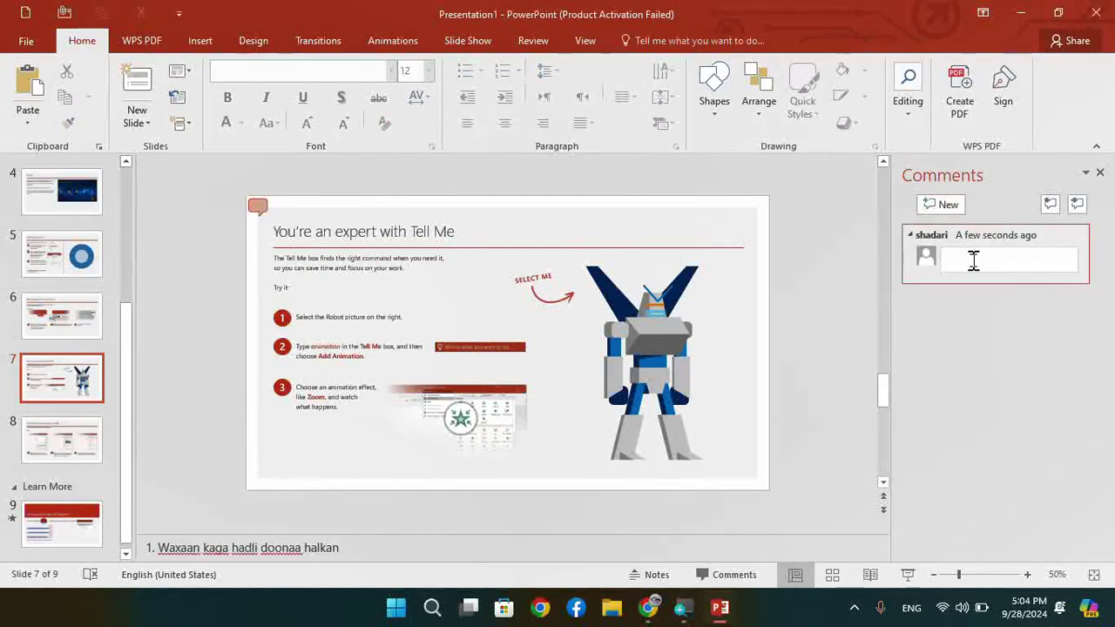
pyautogui.write('waa sa')
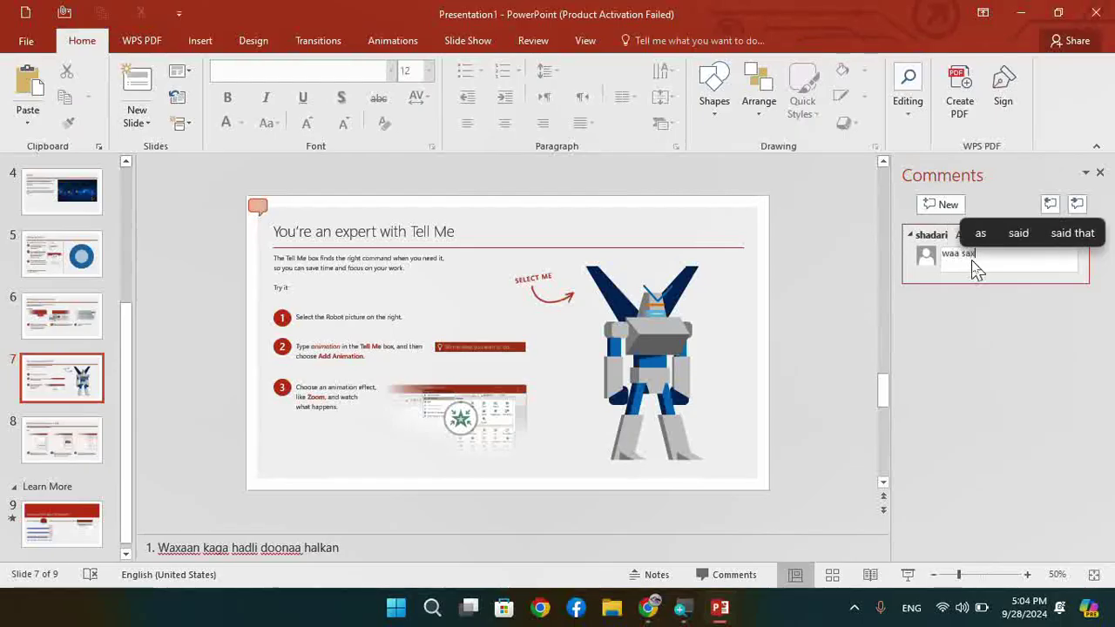
pyautogui.write('x')
pyautogui.click(1024, 342)
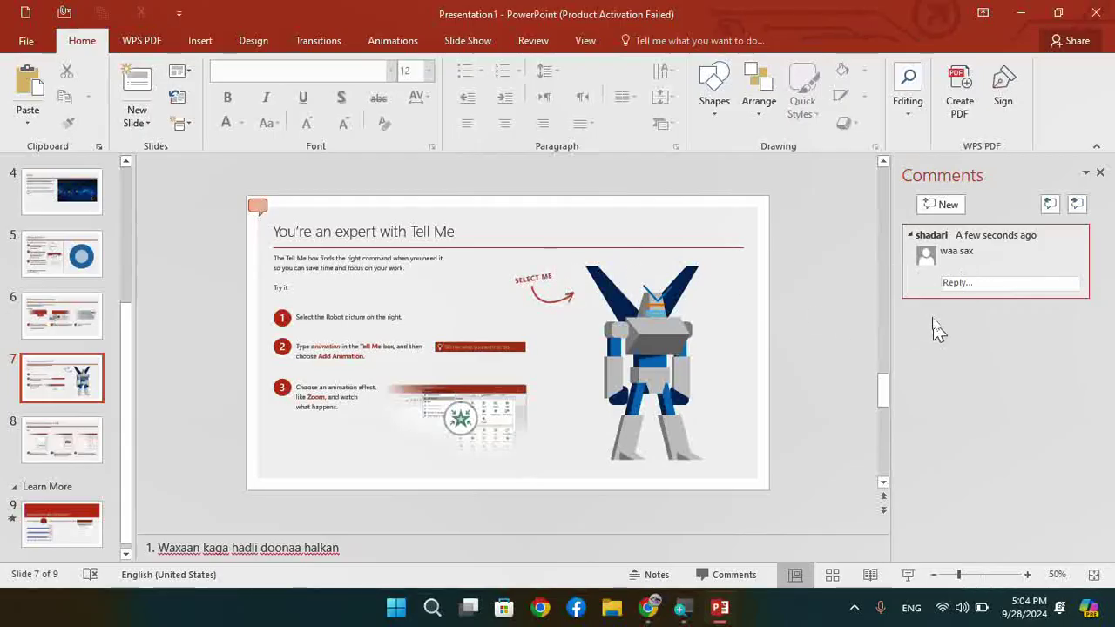
pyautogui.click(979, 288)
pyautogui.click(956, 379)
pyautogui.click(1100, 173)
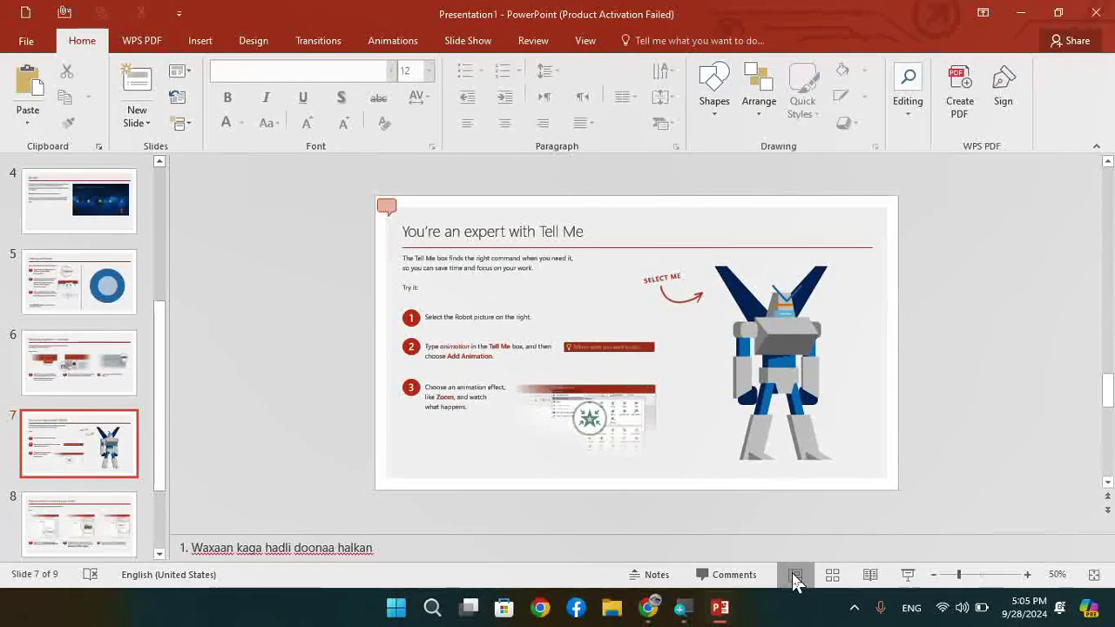
pyautogui.click(794, 578)
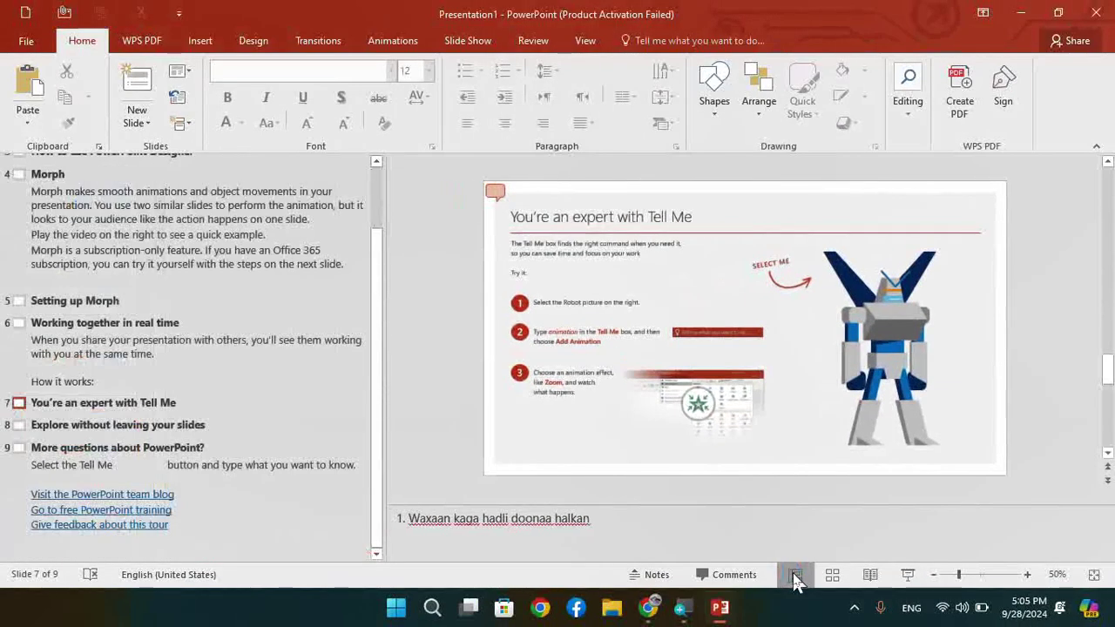
# Jump through slides 1 to 4 by selecting their titles in the outline
pyautogui.scroll(2, 87, 270)
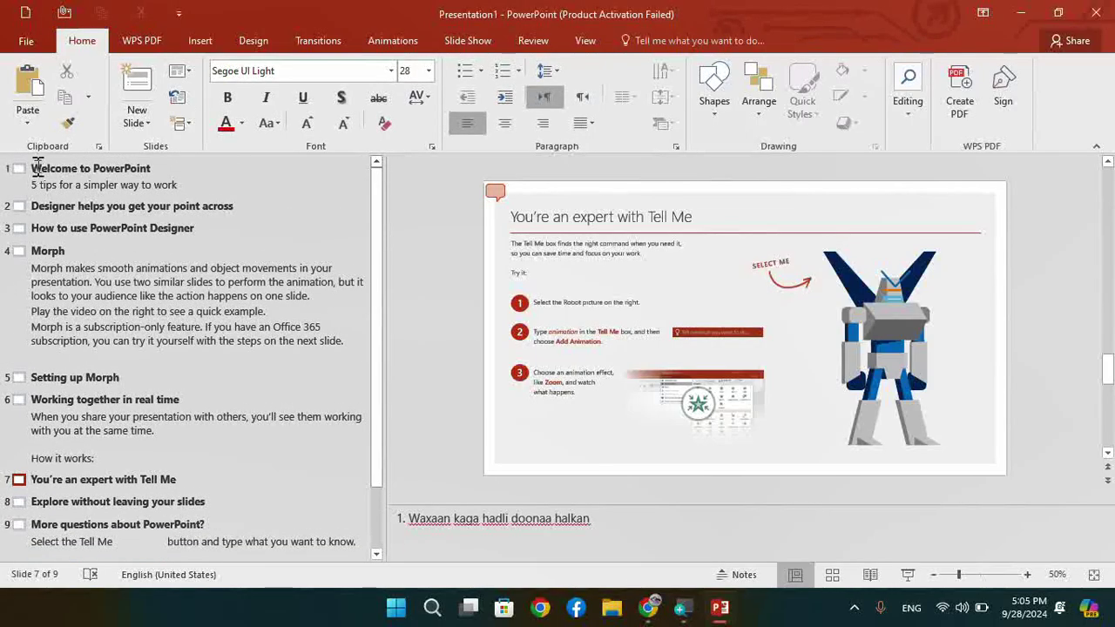
pyautogui.click(38, 168)
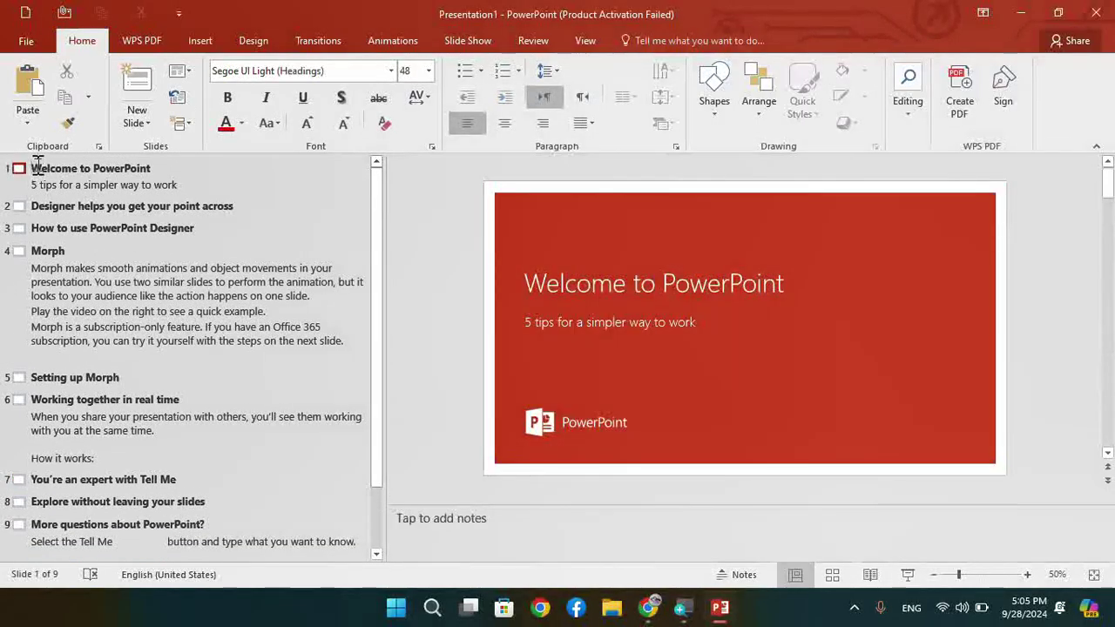
pyautogui.click(43, 208)
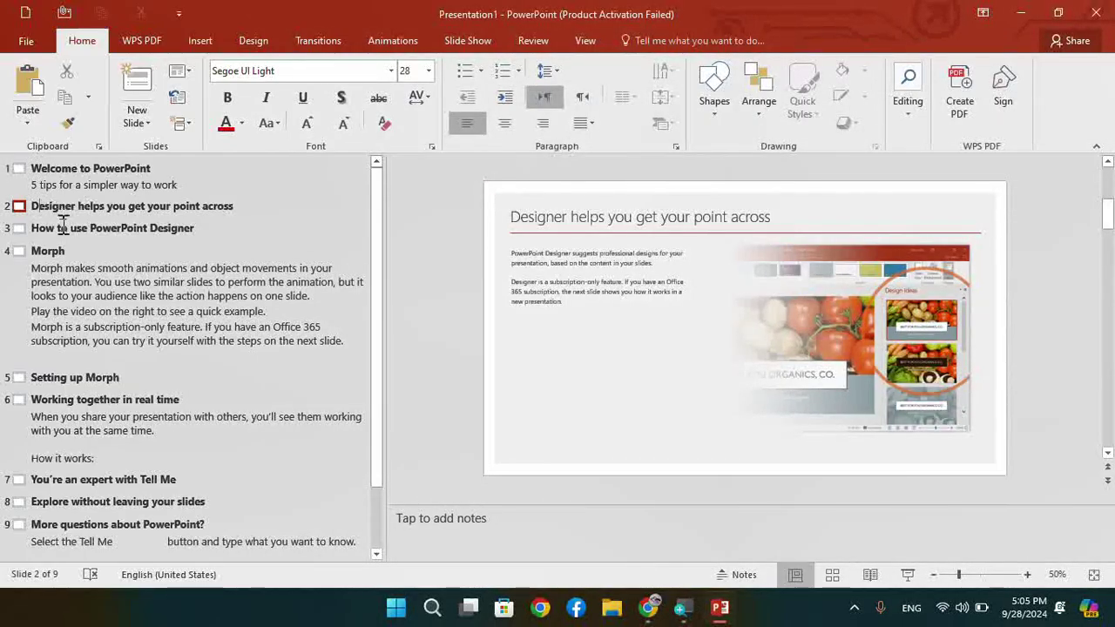
pyautogui.click(61, 229)
pyautogui.click(49, 251)
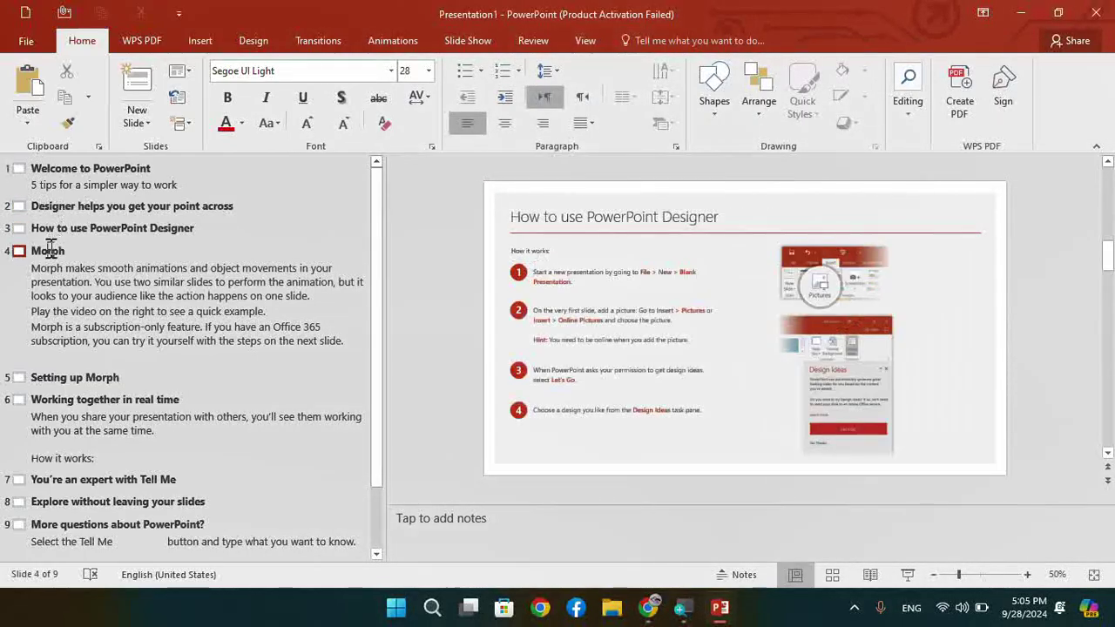
# Jump back from slide 9 to slide 5, 'Setting up Morph', then restore thumbnail view
pyautogui.click(51, 526)
pyautogui.click(49, 502)
pyautogui.click(50, 480)
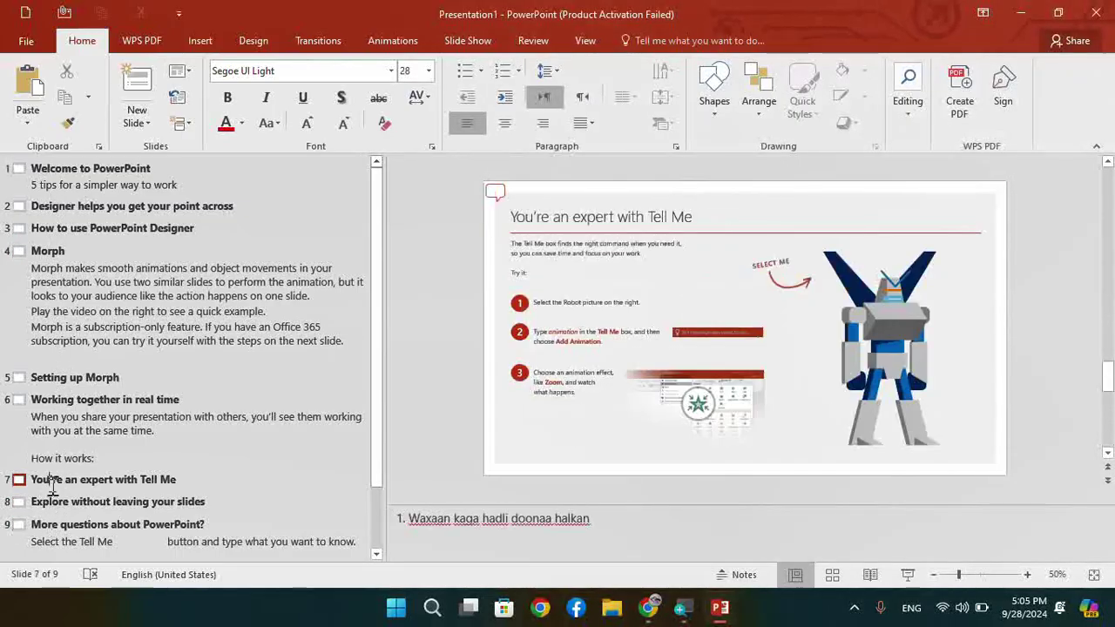
pyautogui.click(61, 401)
pyautogui.click(55, 379)
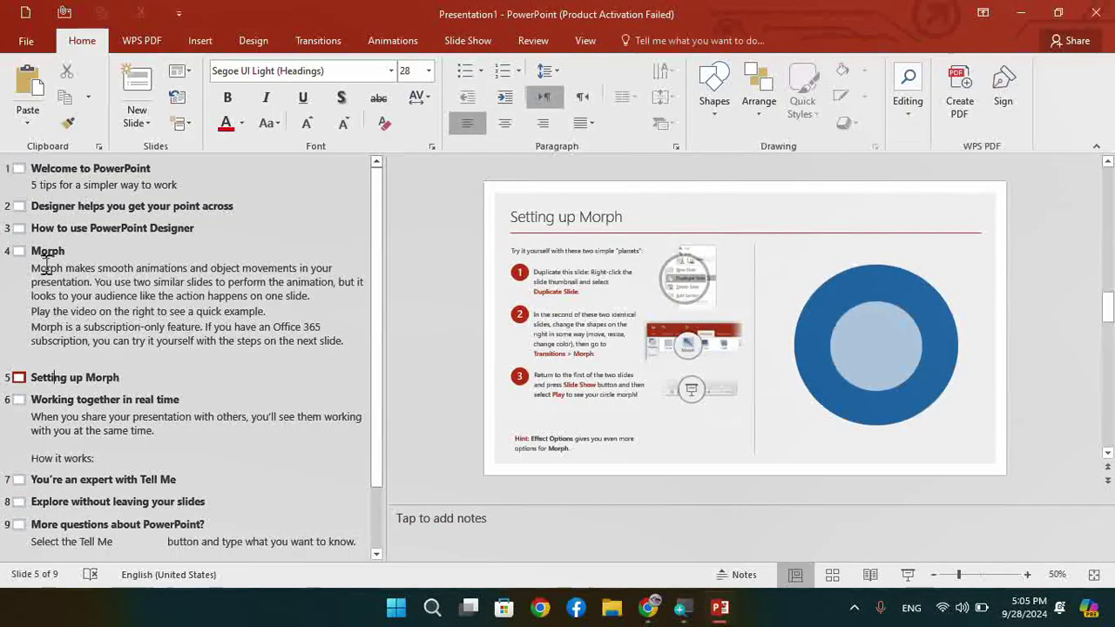
pyautogui.scroll(-1, 103, 307)
pyautogui.scroll(-1, 102, 464)
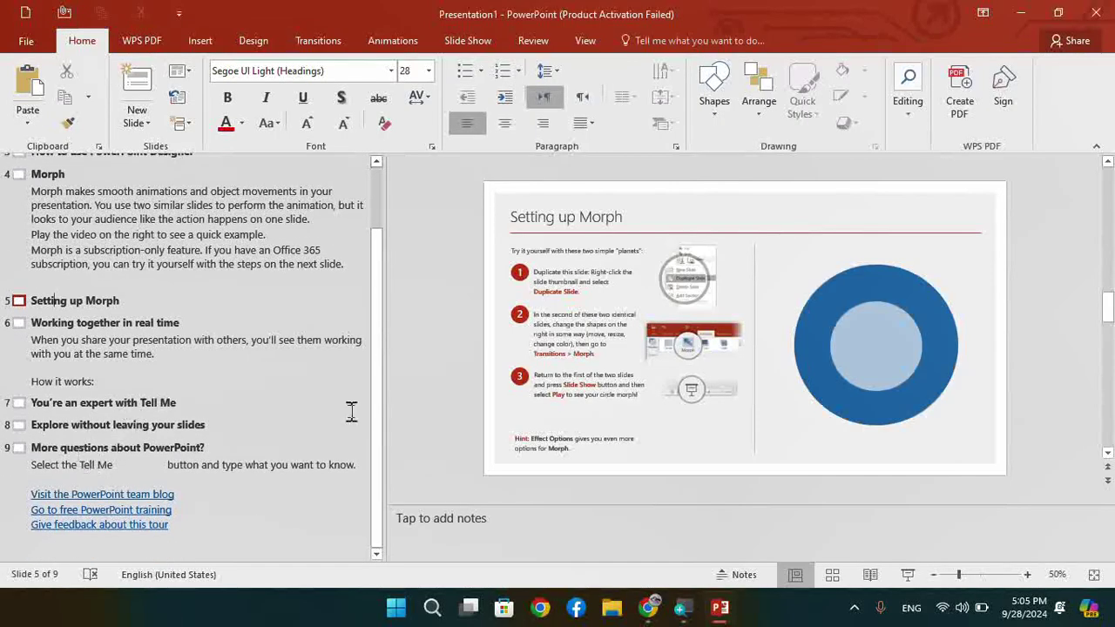
pyautogui.click(795, 574)
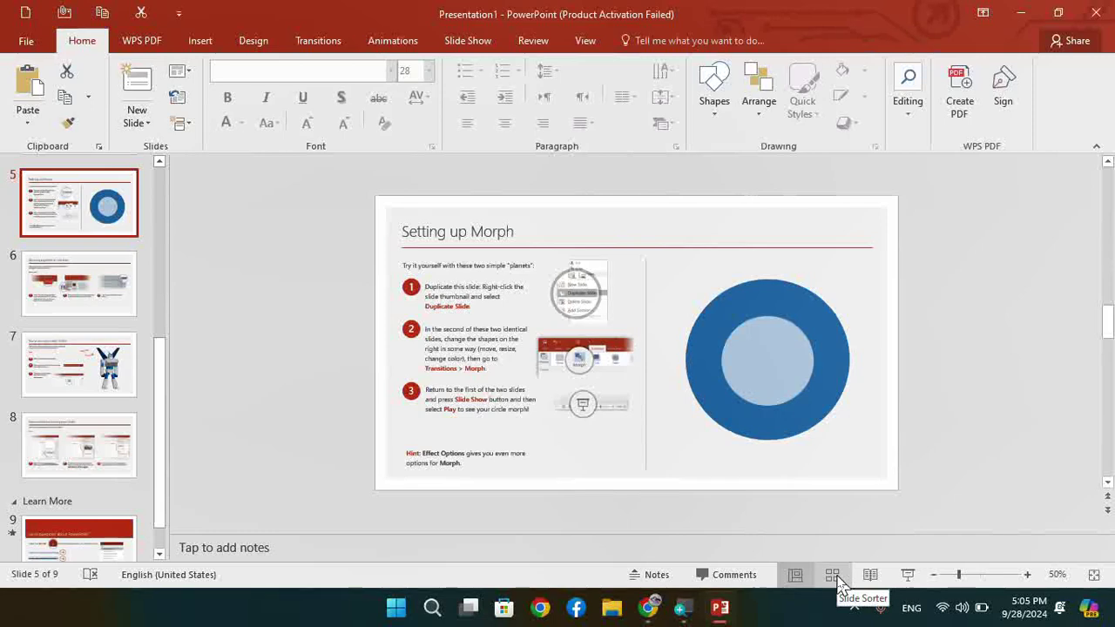
# In Slide Sorter, drag the Morph slide into position 3, ahead of How to use PowerPoint Designer
pyautogui.click(835, 577)
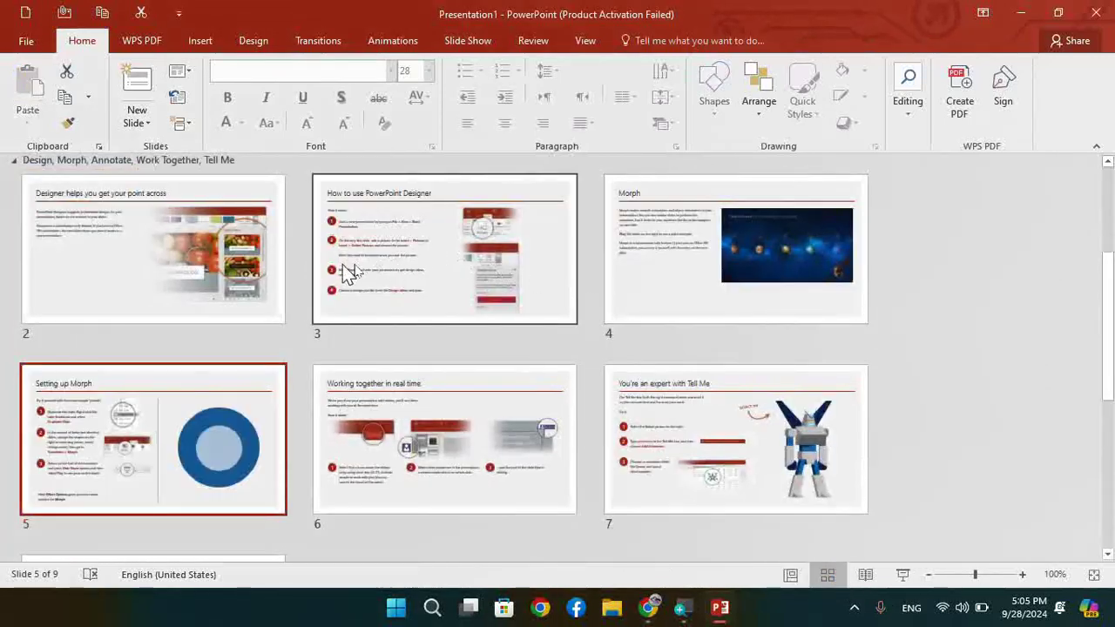
pyautogui.moveTo(199, 450); pyautogui.dragTo(236, 488)
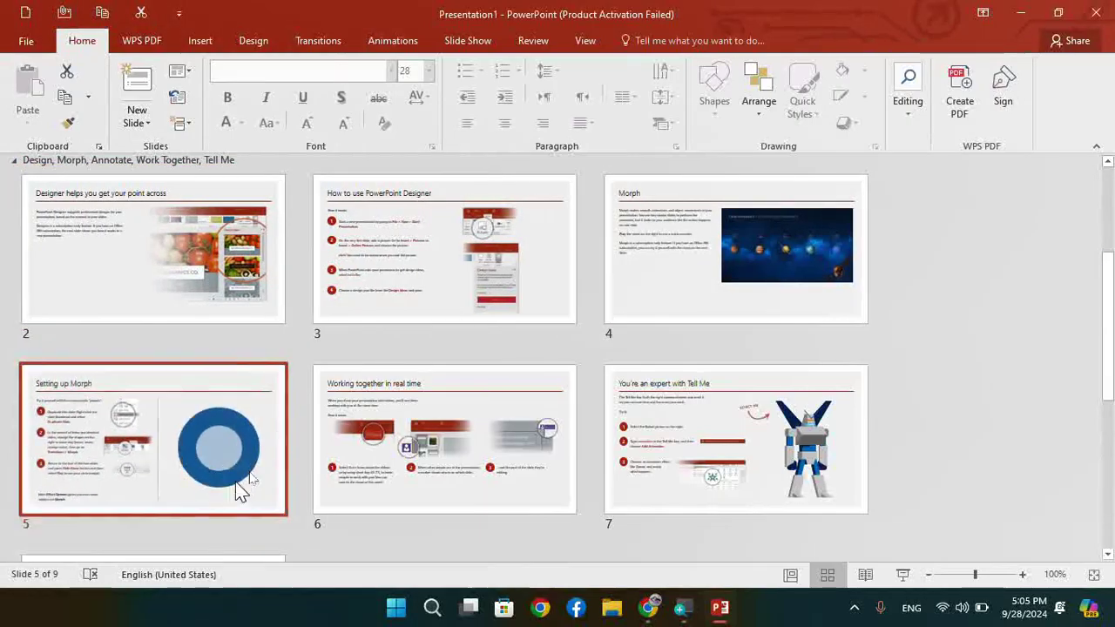
pyautogui.moveTo(792, 254)
pyautogui.mouseDown()
pyautogui.moveTo(528, 268)
pyautogui.moveTo(705, 304)
pyautogui.moveTo(392, 279)
pyautogui.mouseUp()
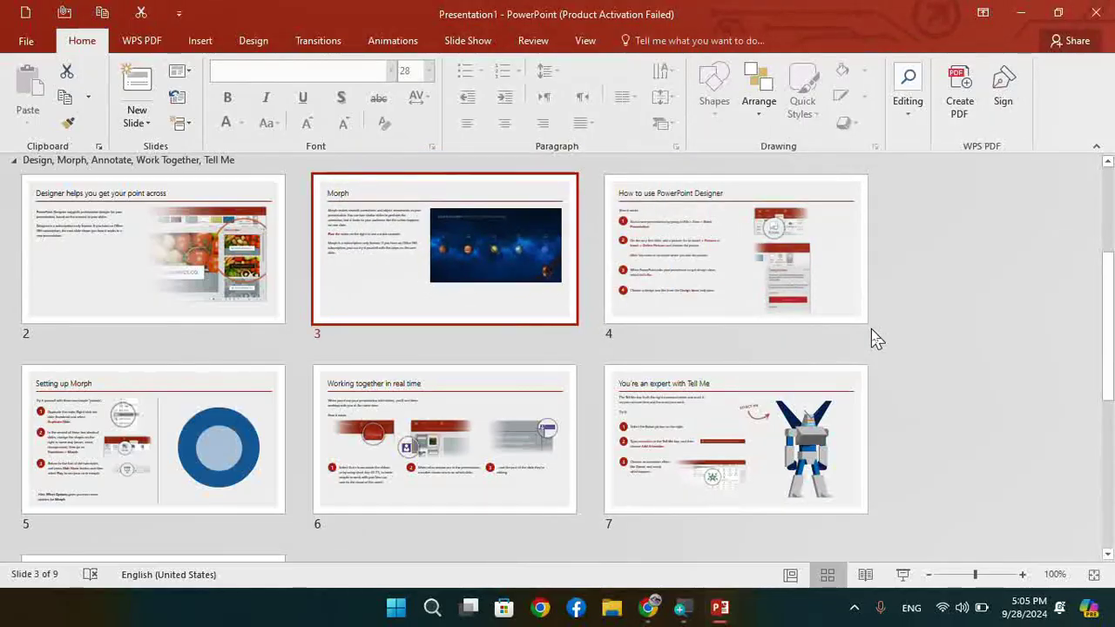
# Select slide 6, 'Working together in real time', and show it in Reading View
pyautogui.click(751, 434)
pyautogui.click(575, 457)
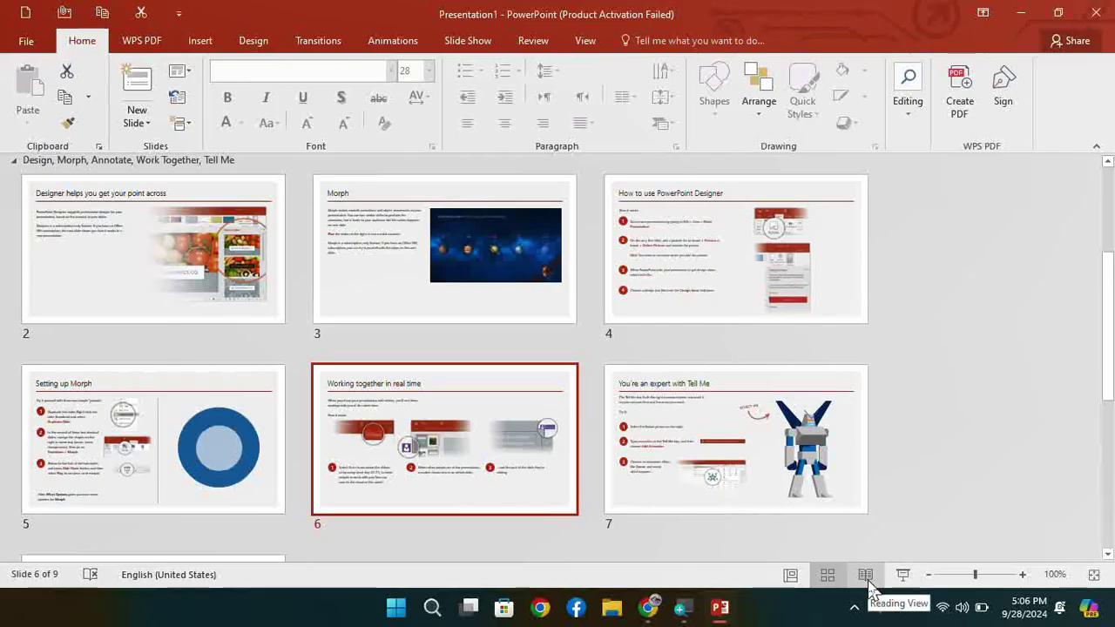
pyautogui.click(868, 581)
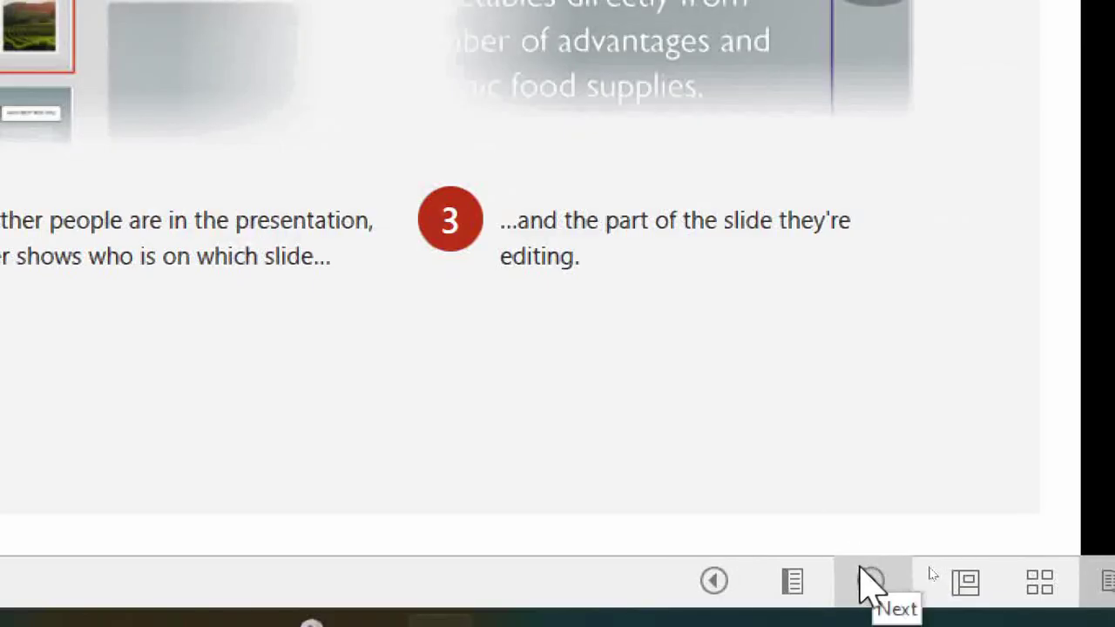
pyautogui.click(794, 582)
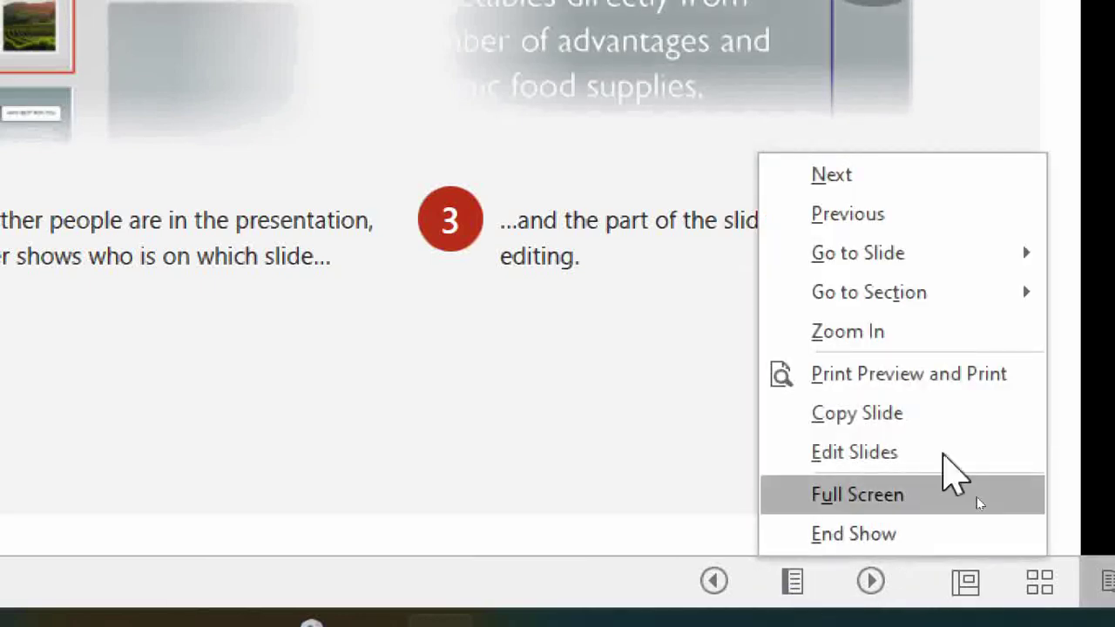
pyautogui.moveTo(893, 248)
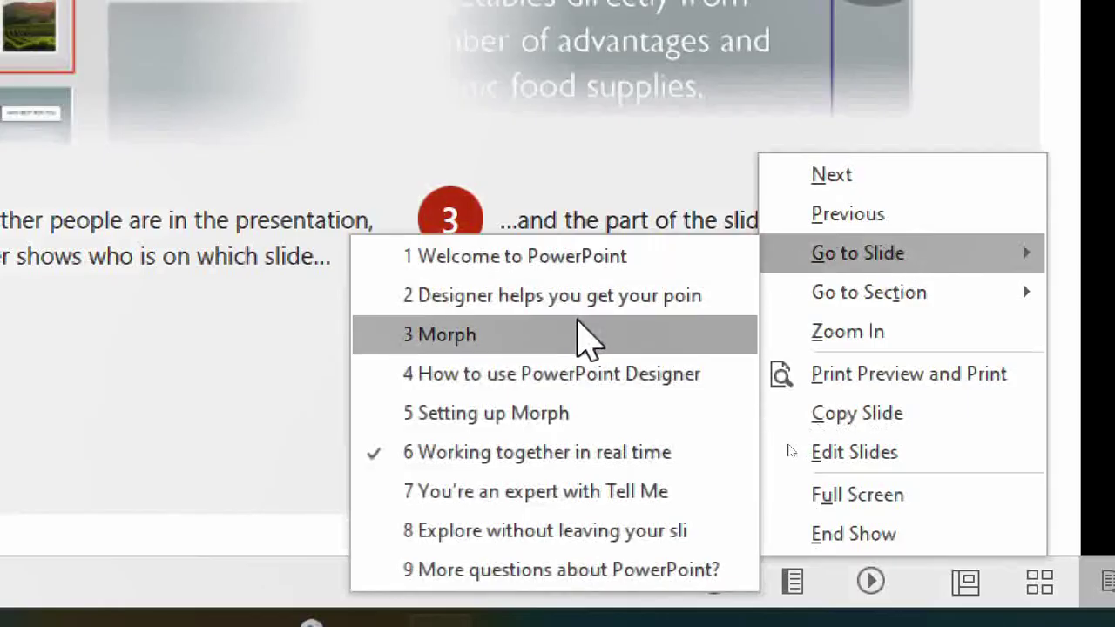
pyautogui.moveTo(966, 303)
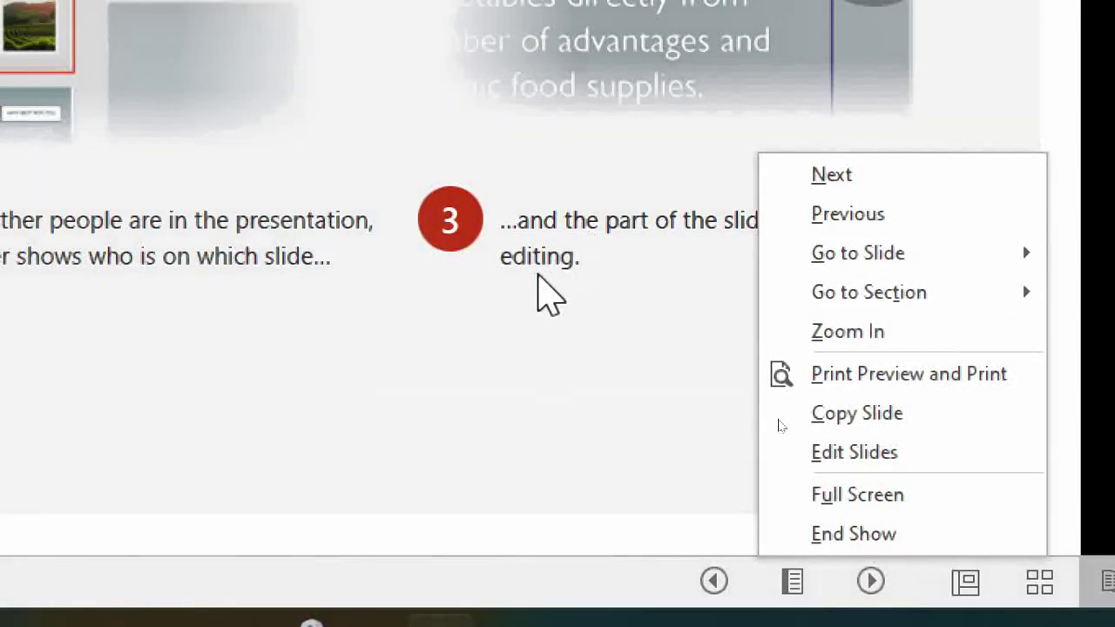
pyautogui.moveTo(928, 283)
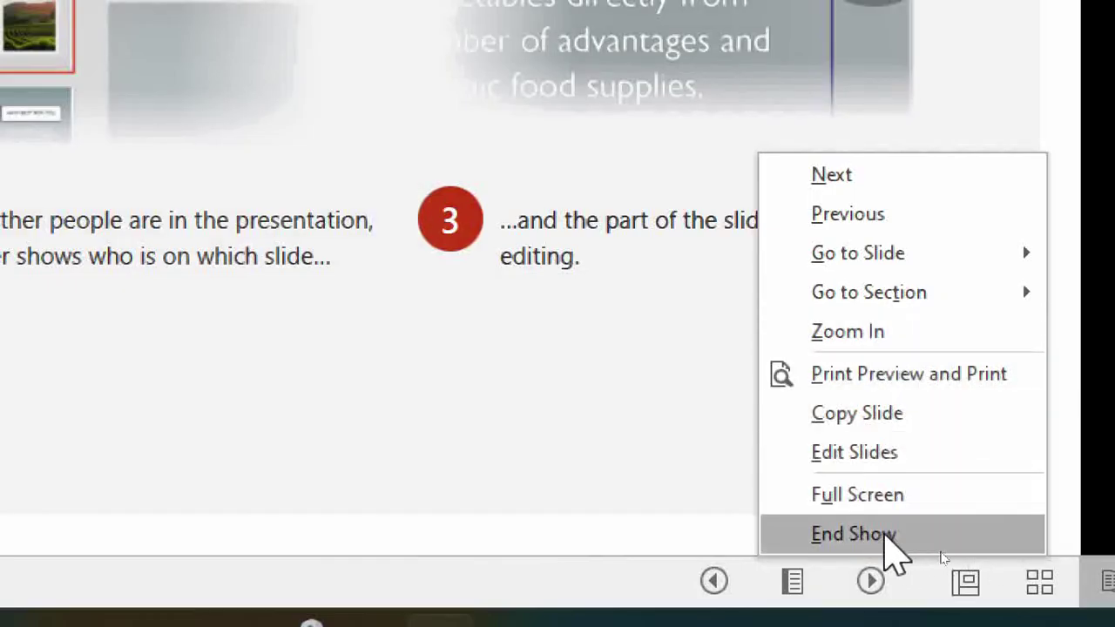
pyautogui.click(875, 535)
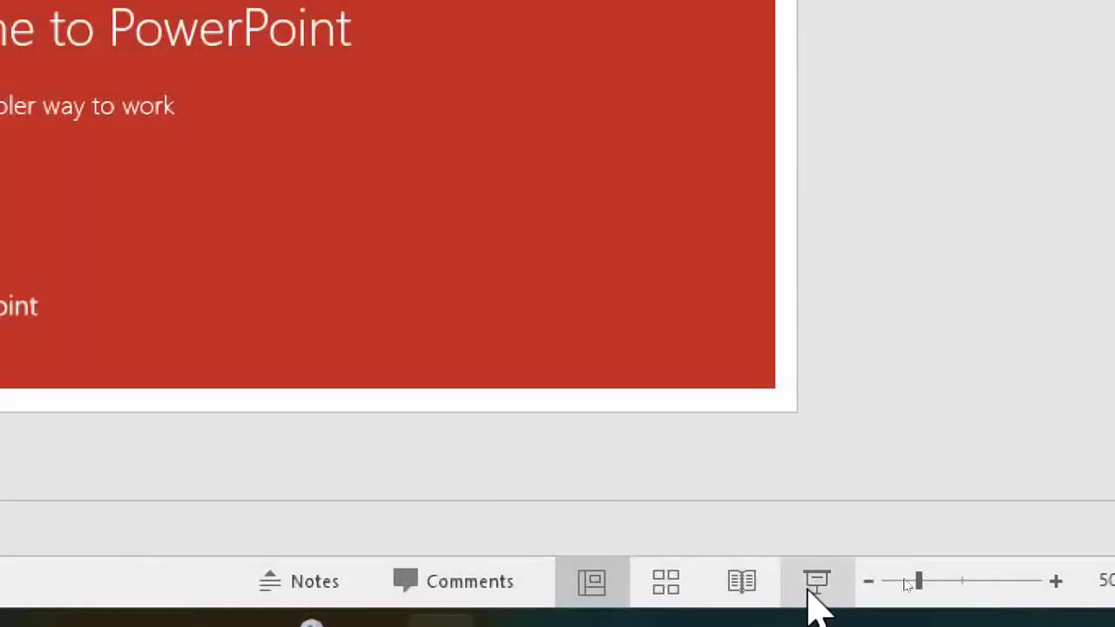
pyautogui.click(734, 598)
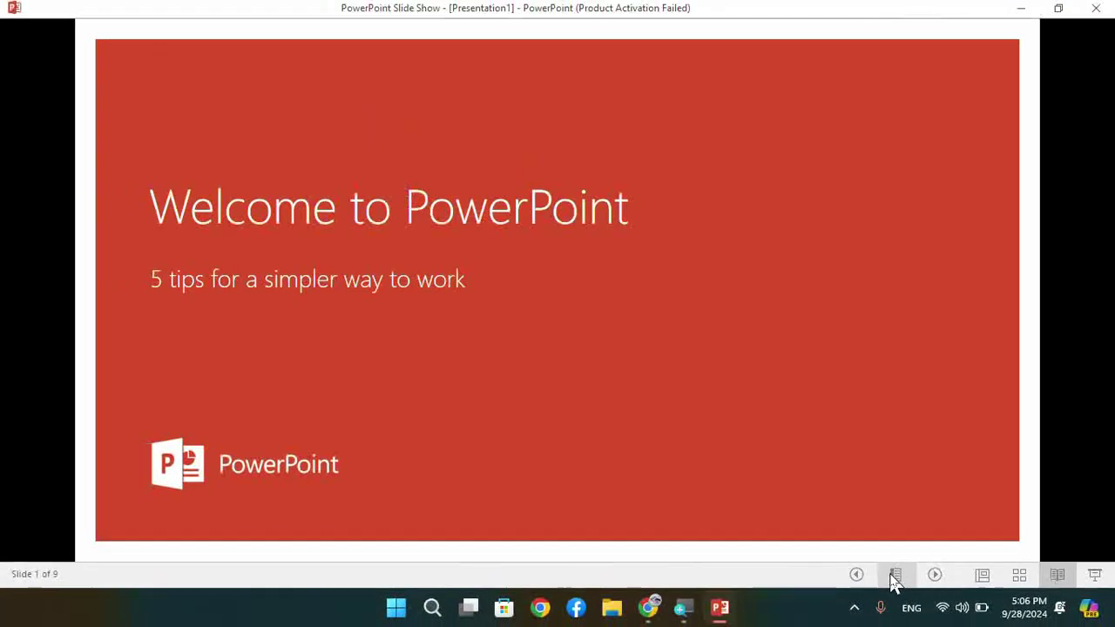
pyautogui.press('Right')
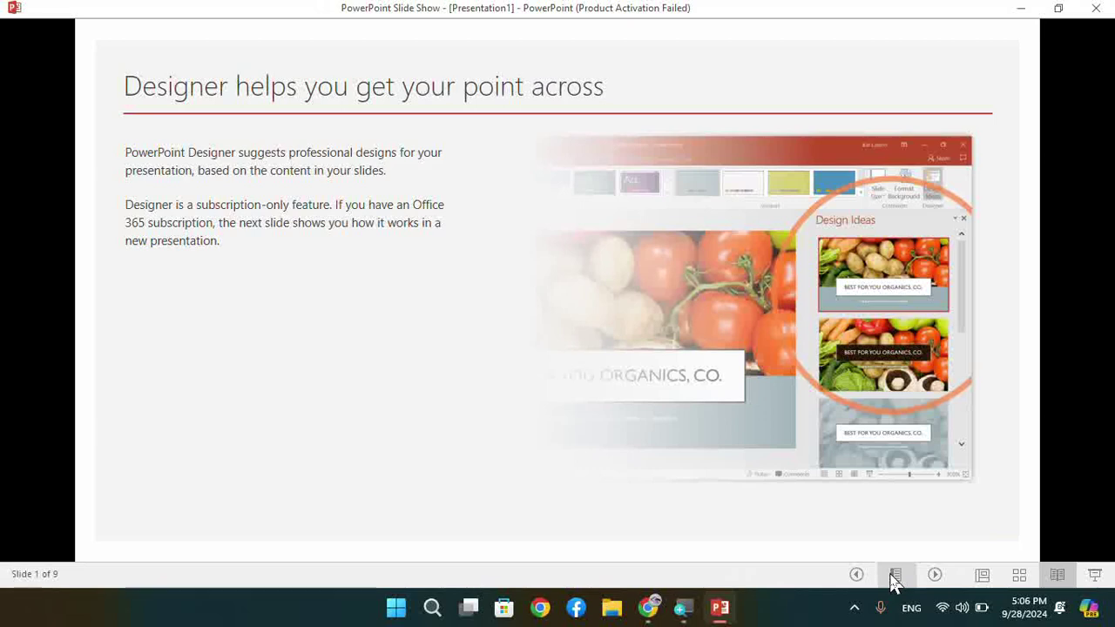
pyautogui.click(931, 579)
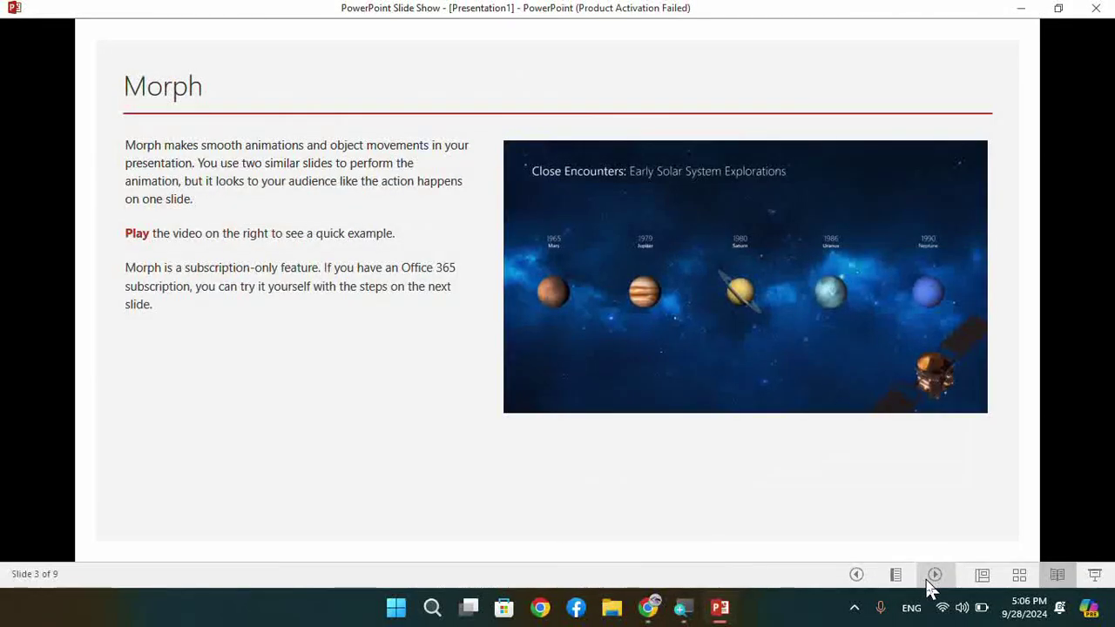
pyautogui.click(859, 579)
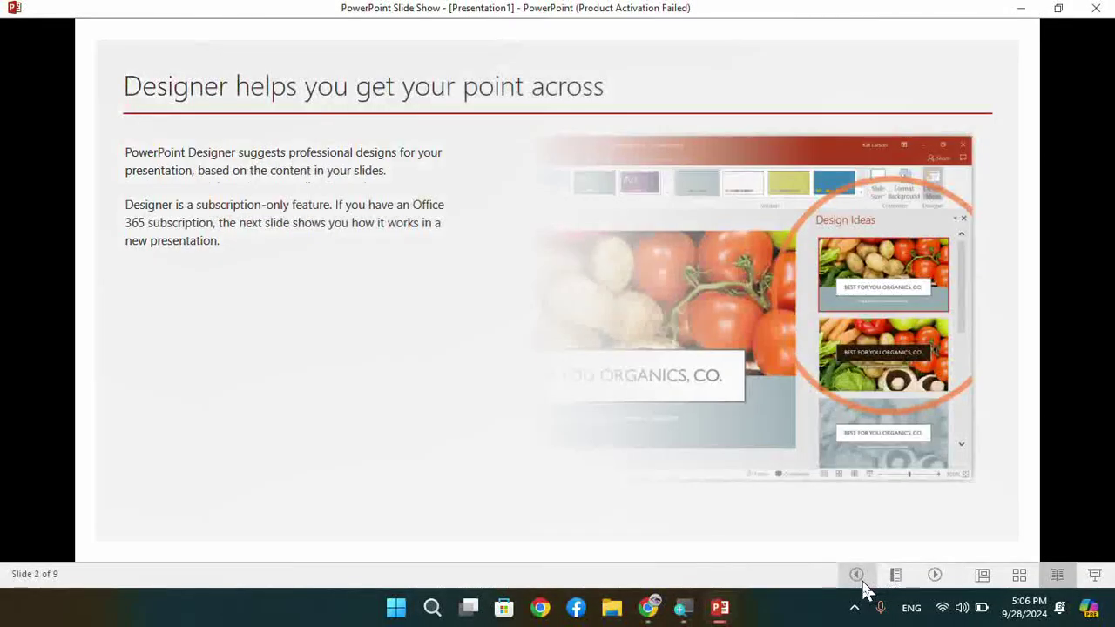
pyautogui.click(933, 578)
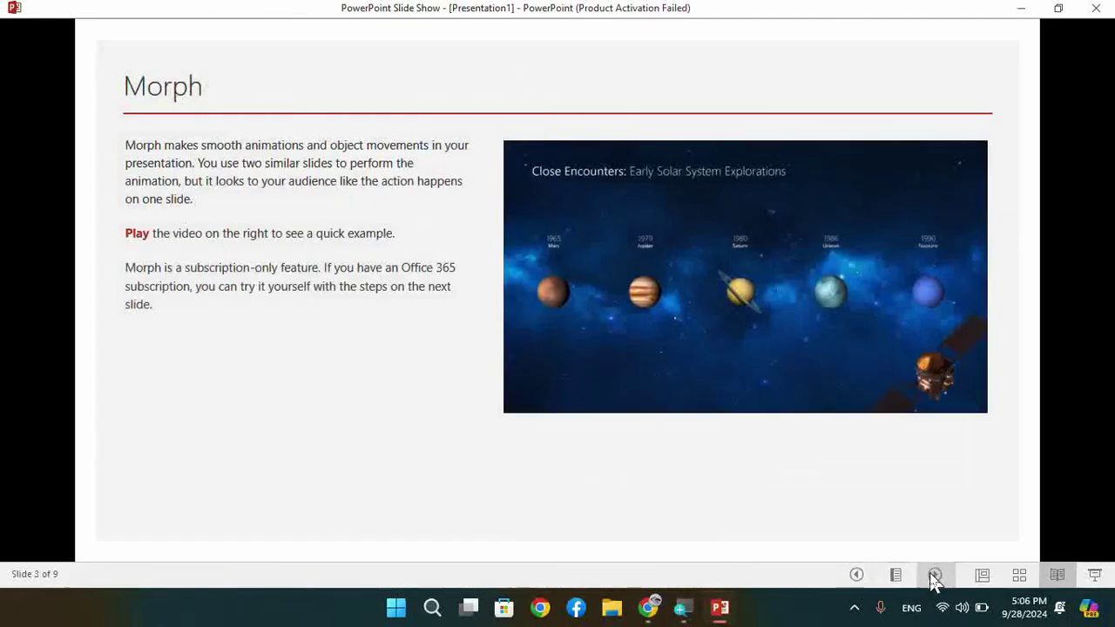
pyautogui.click(983, 579)
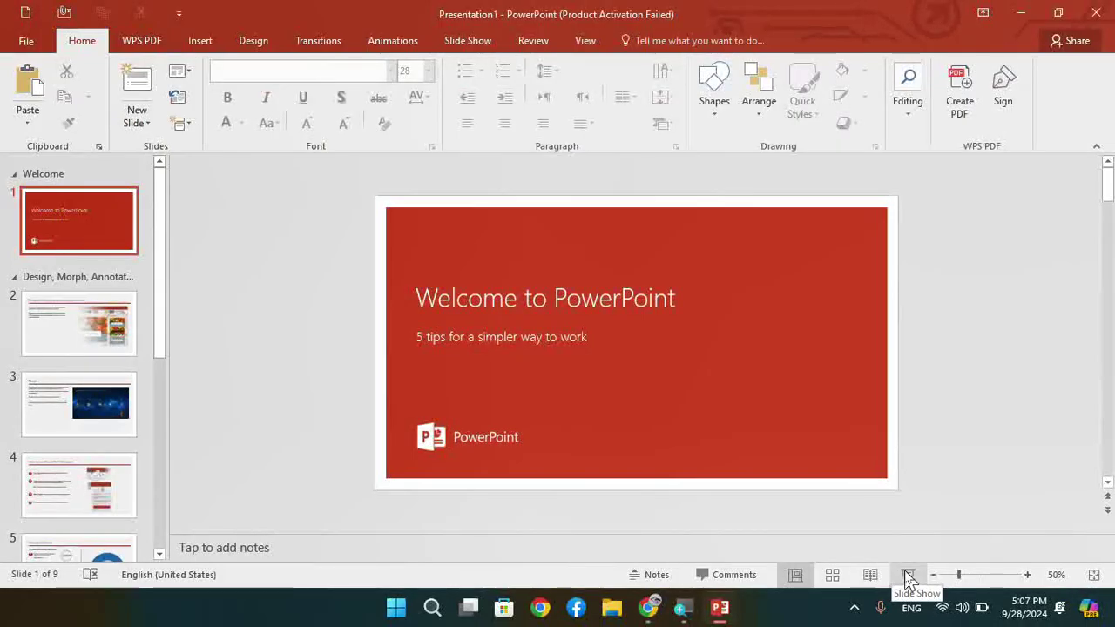
# Run the slide show from the title slide, move back and forth, then exit with Esc
pyautogui.click(907, 580)
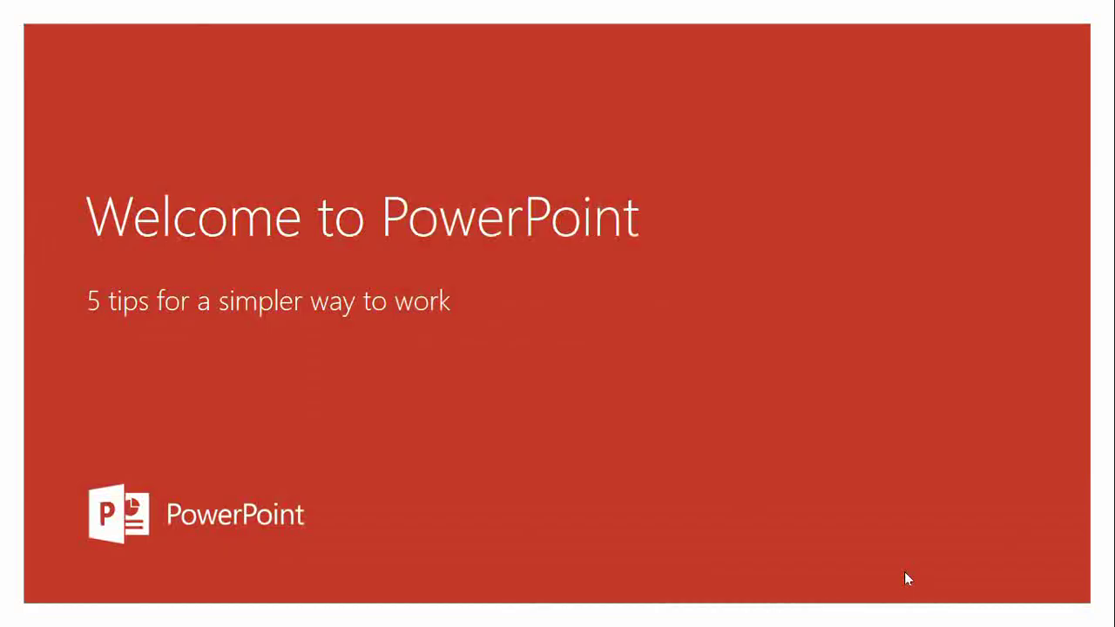
pyautogui.click(904, 573)
pyautogui.scroll(-2, 906, 579)
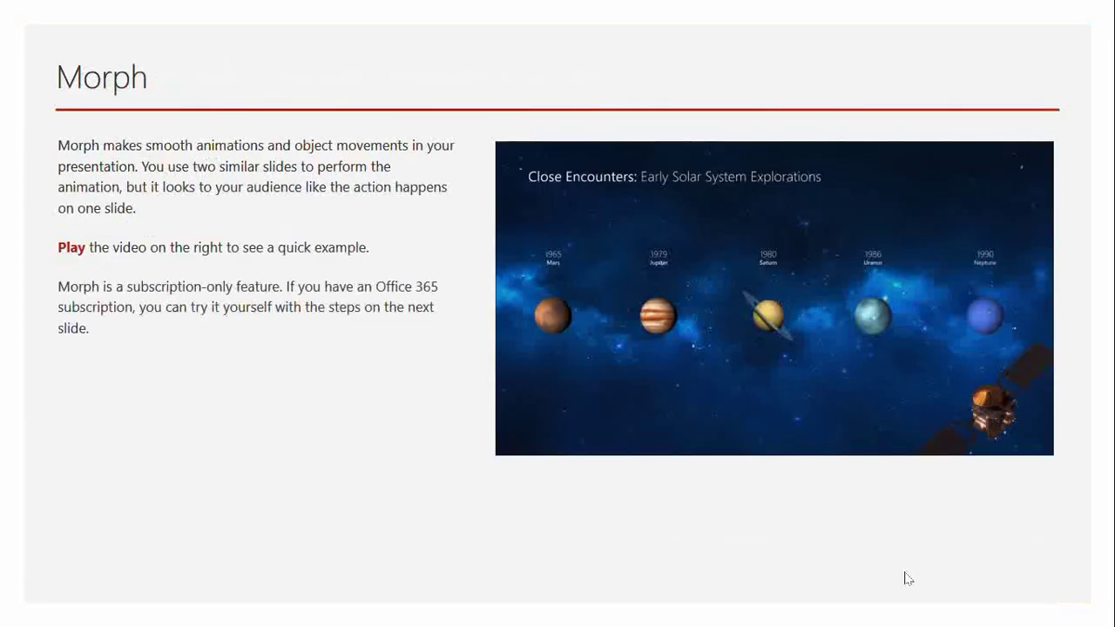
pyautogui.scroll(1, 906, 580)
pyautogui.scroll(-1, 906, 579)
pyautogui.scroll(-1, 906, 580)
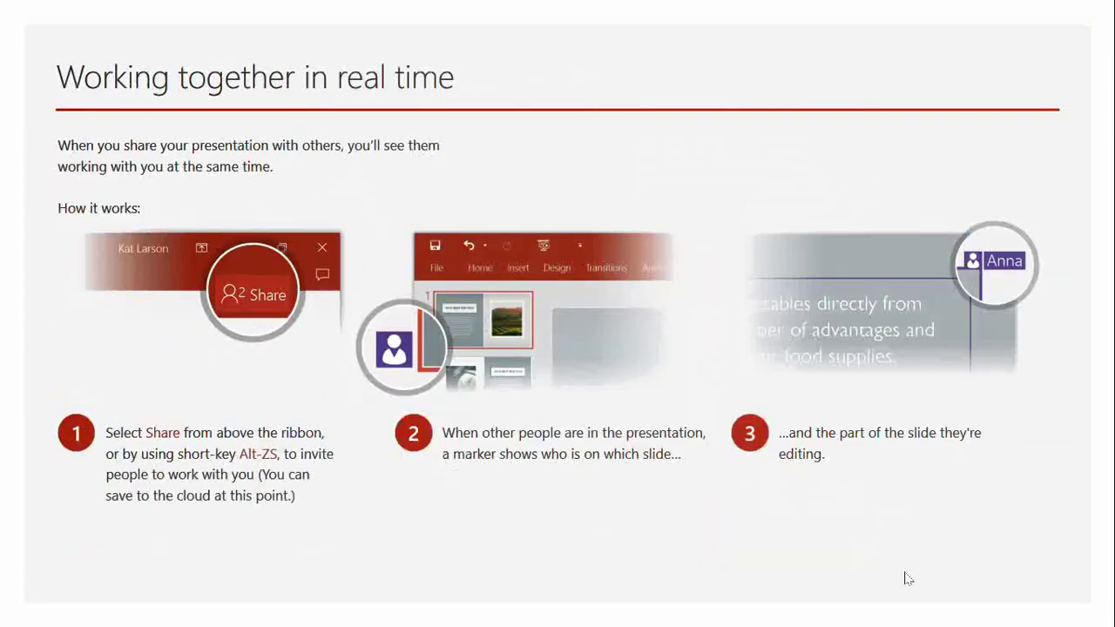
pyautogui.scroll(1, 907, 579)
pyautogui.scroll(1, 907, 578)
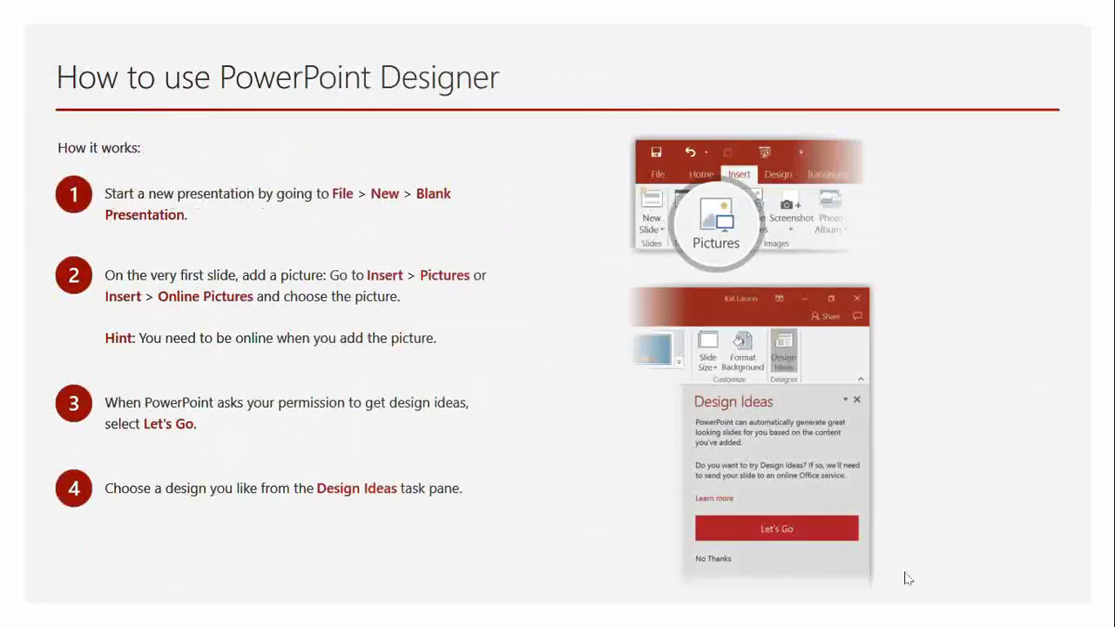
pyautogui.scroll(-1, 907, 578)
pyautogui.scroll(1, 907, 578)
pyautogui.press('Escape')
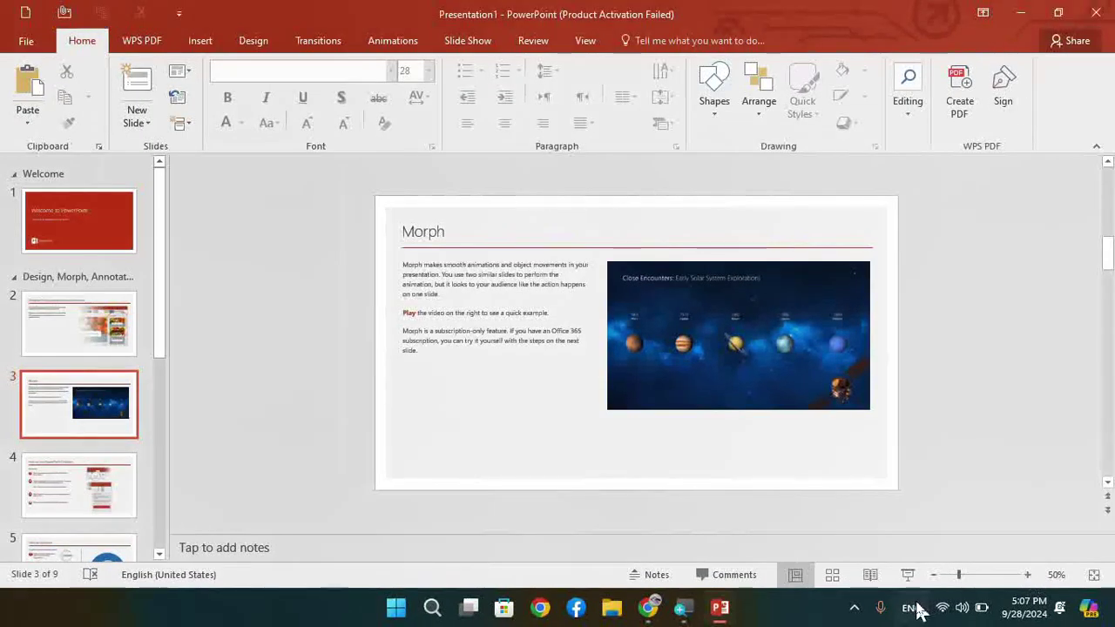
# Zoom the Morph slide out to 10%
pyautogui.click(935, 576)
pyautogui.click(934, 577)
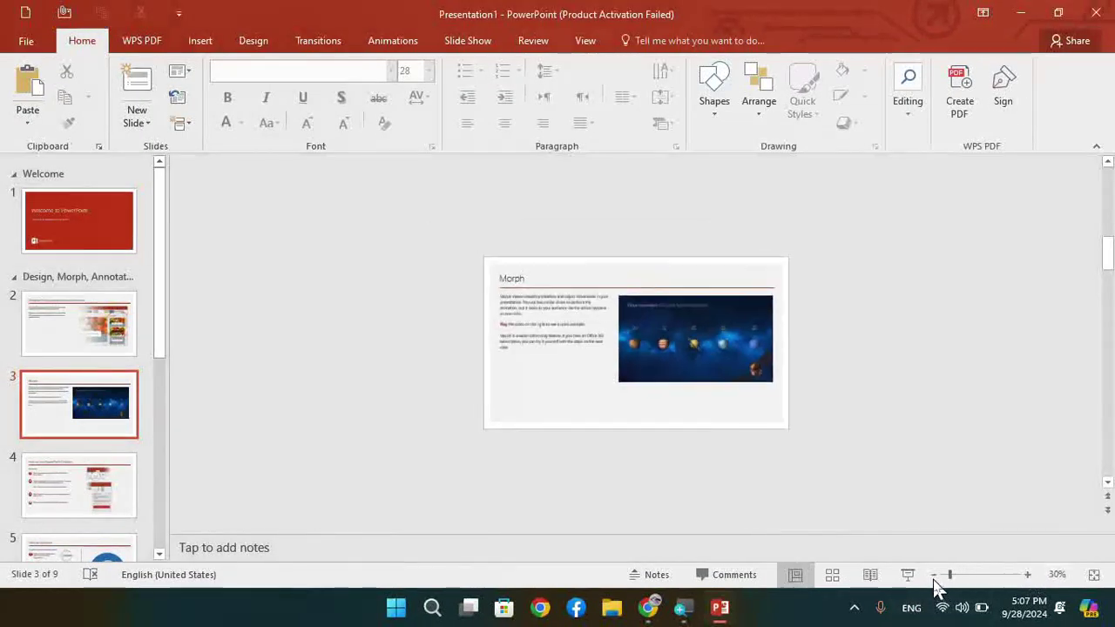
pyautogui.click(935, 576)
pyautogui.click(935, 577)
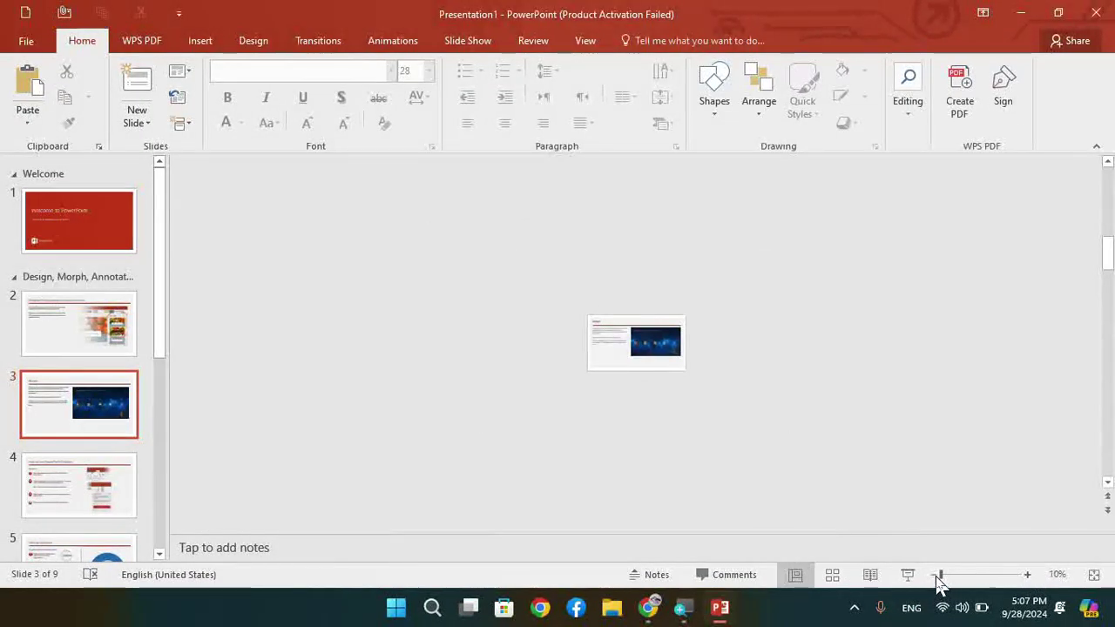
# Zoom in step by step to the 400% maximum, then drop back to 106%
pyautogui.moveTo(585, 396)
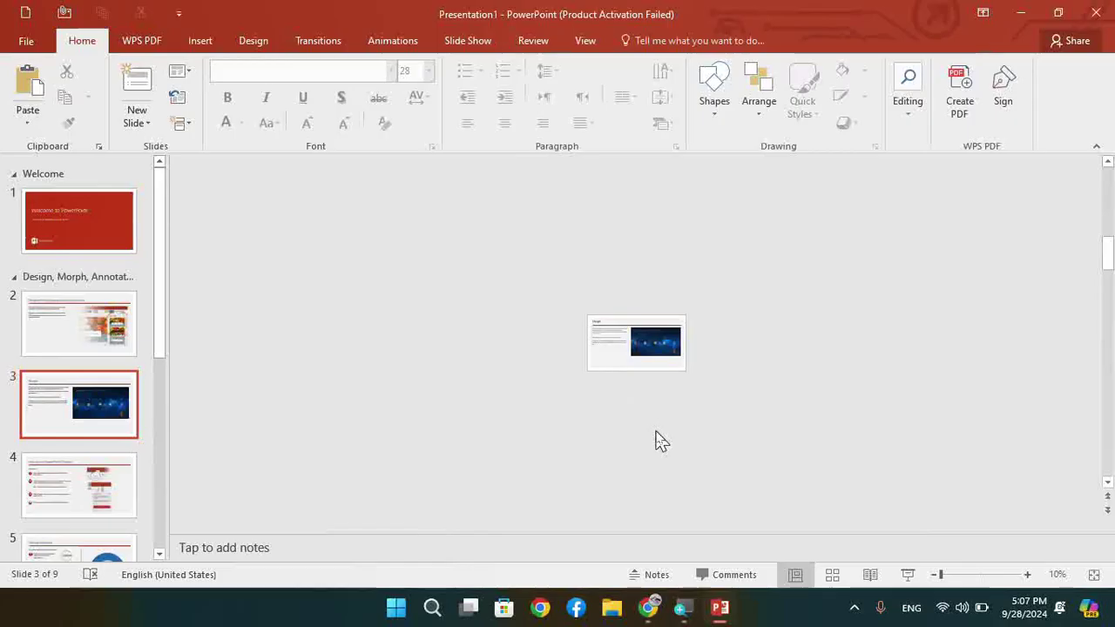
pyautogui.click(1028, 576)
pyautogui.click(1028, 576)
pyautogui.click(1027, 575)
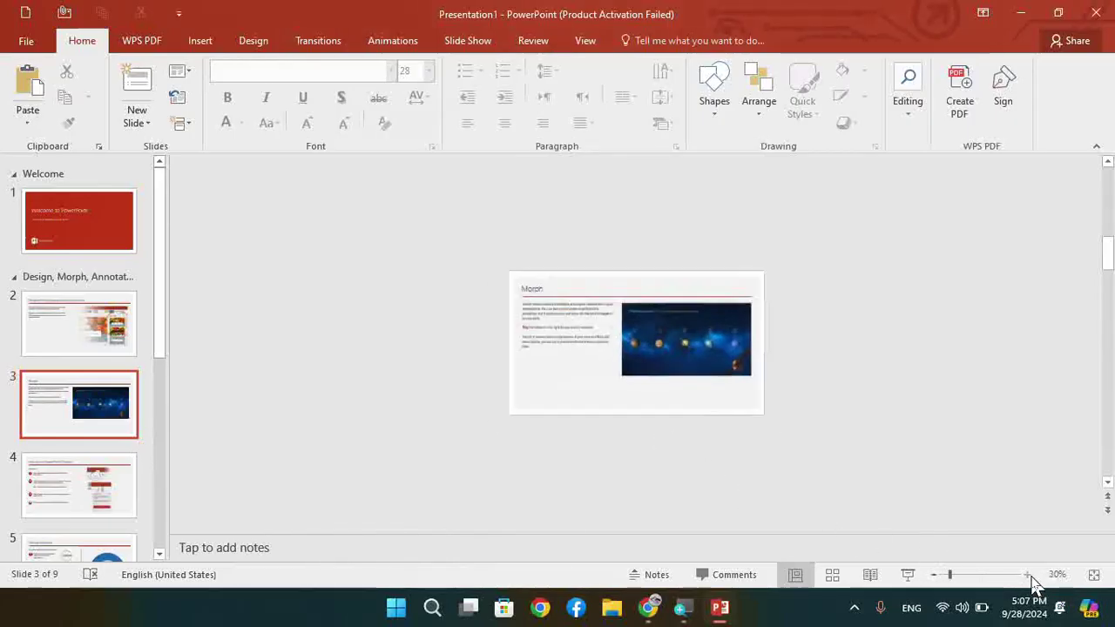
pyautogui.click(1027, 576)
pyautogui.click(1027, 576)
pyautogui.click(1027, 576)
pyautogui.click(1029, 576)
pyautogui.click(1029, 576)
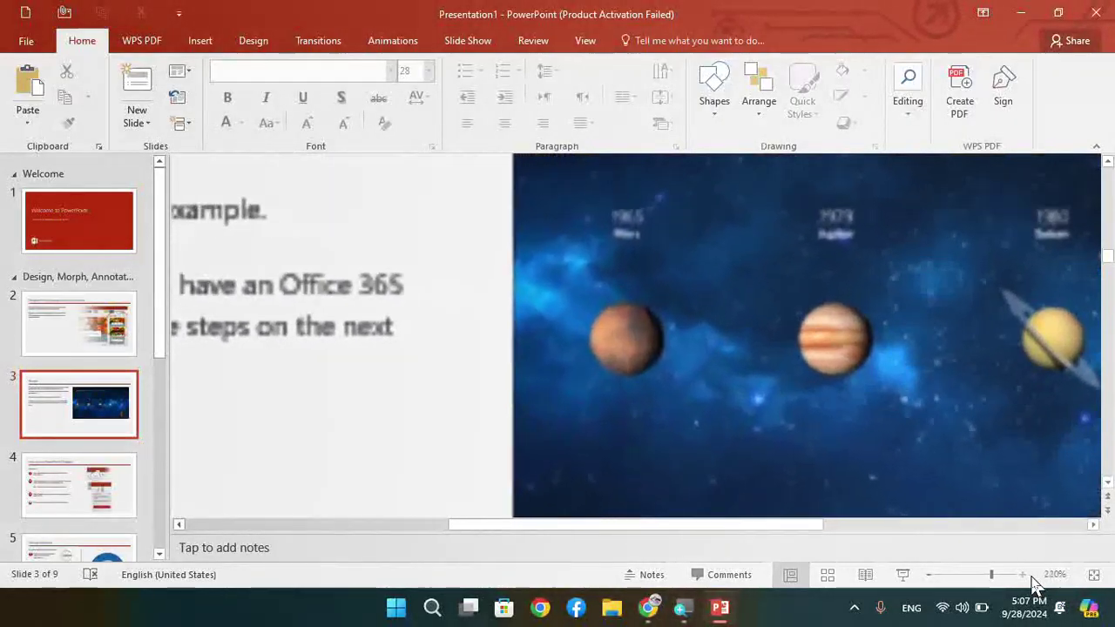
pyautogui.click(1029, 575)
pyautogui.click(1029, 576)
pyautogui.click(1030, 577)
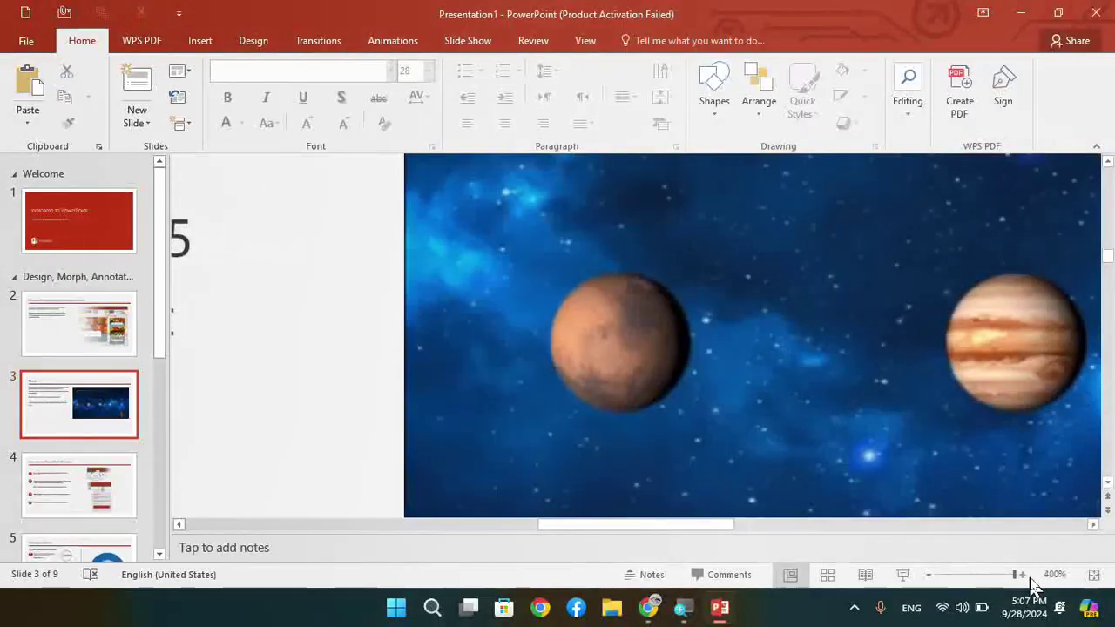
pyautogui.moveTo(391, 380)
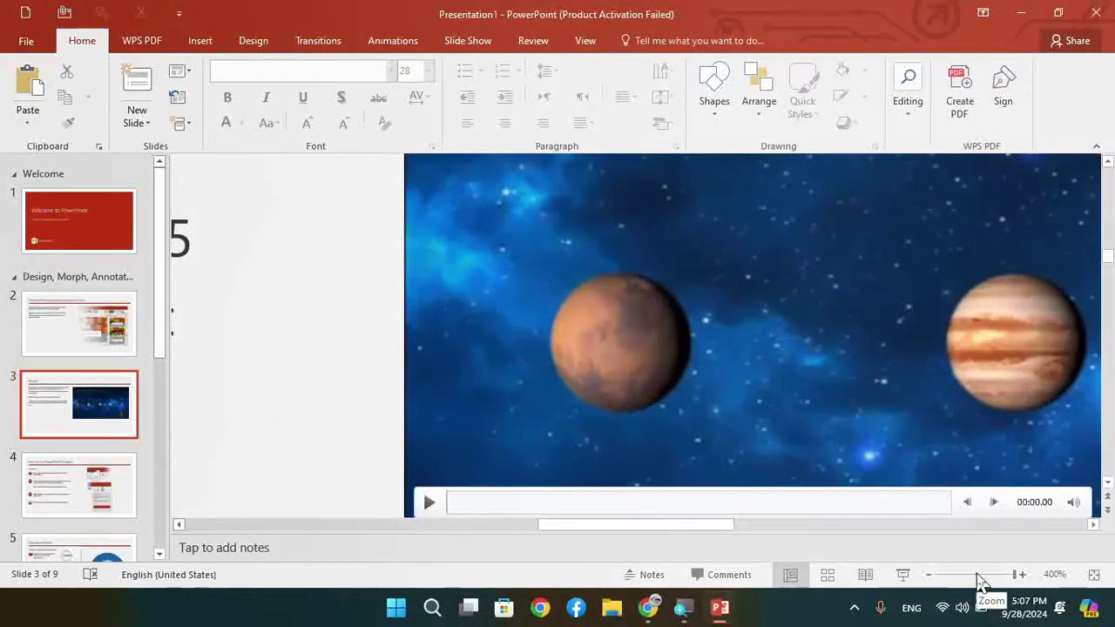
pyautogui.click(977, 575)
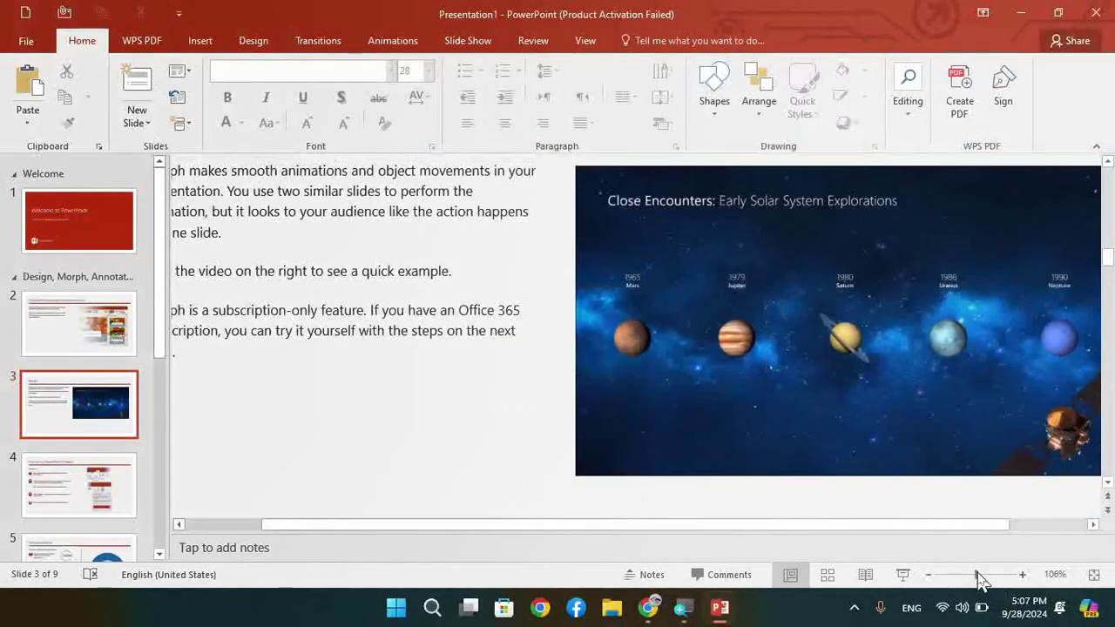
# Set the zoom to 33% in the Zoom dialog, then fit the slide to the window
pyautogui.click(1055, 577)
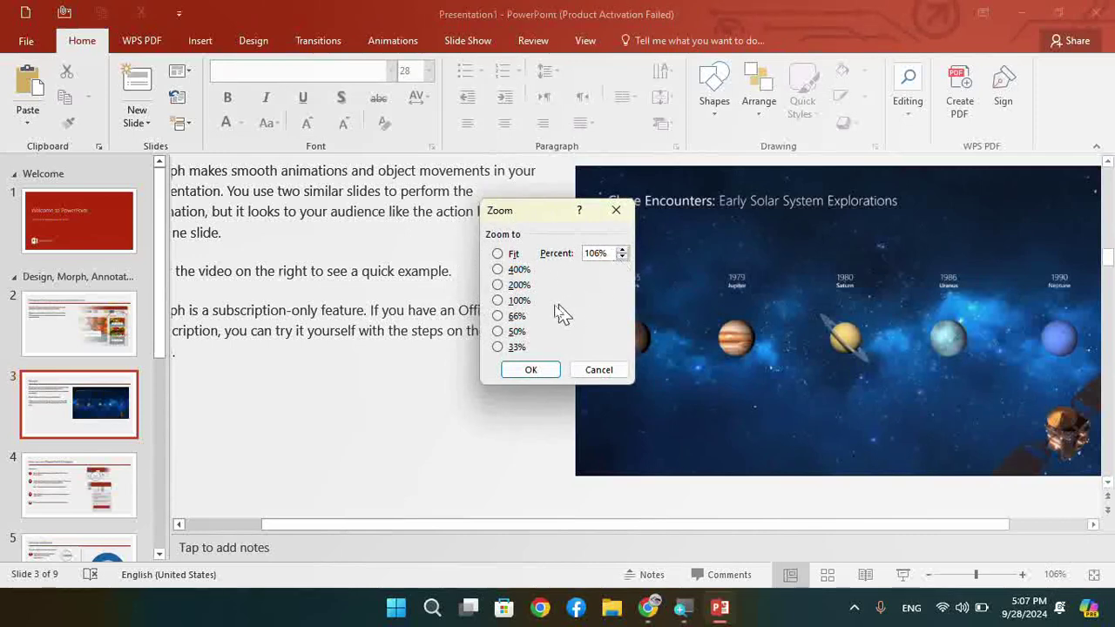
pyautogui.click(498, 347)
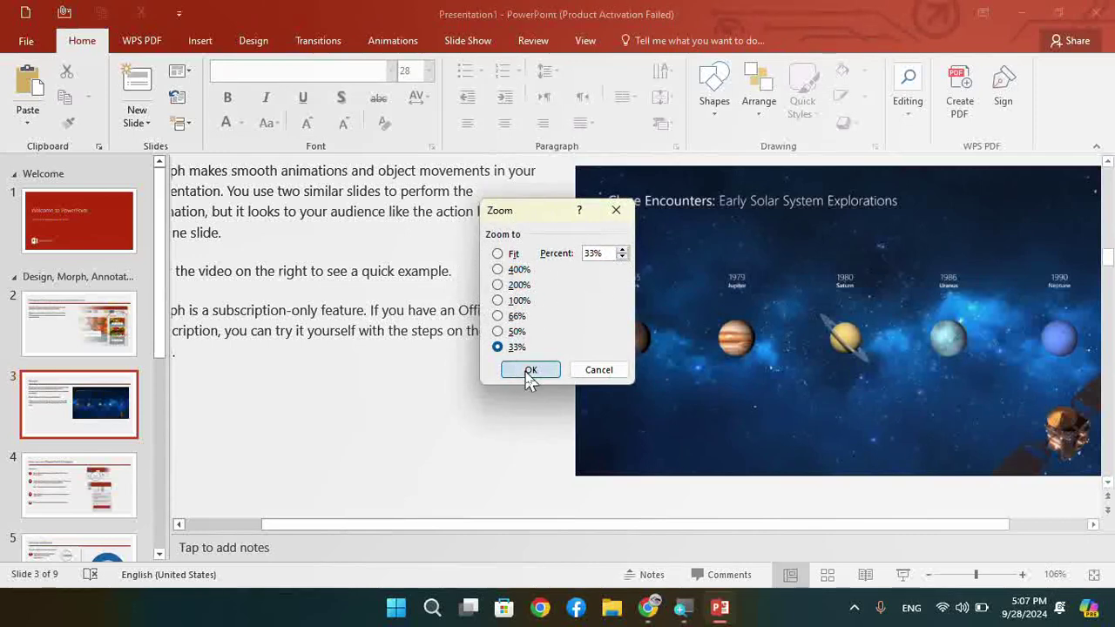
pyautogui.click(520, 369)
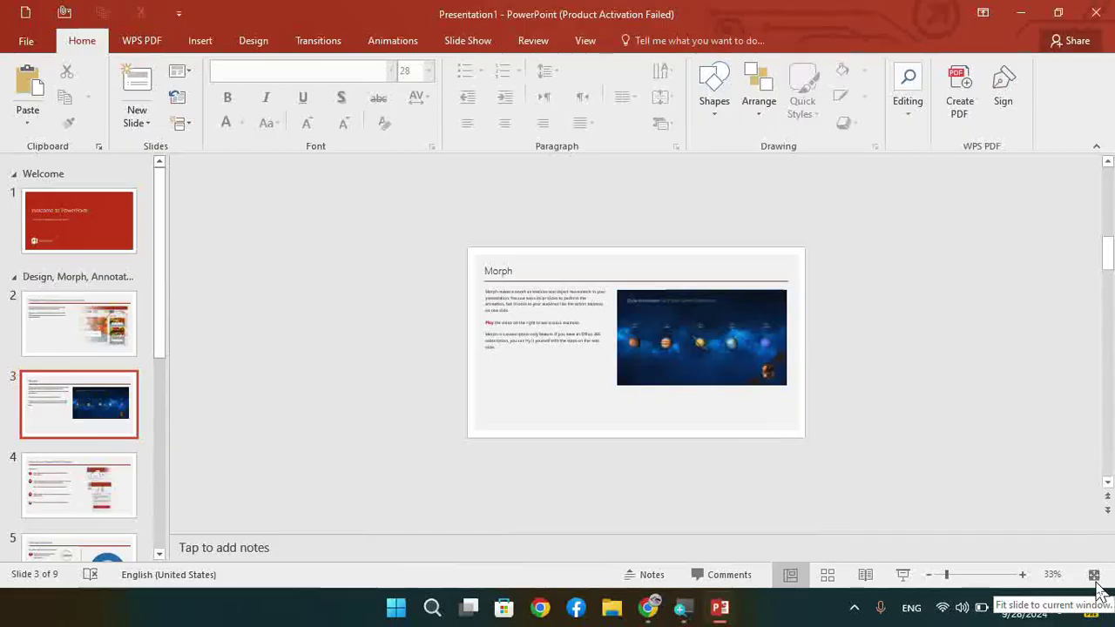
pyautogui.click(1095, 582)
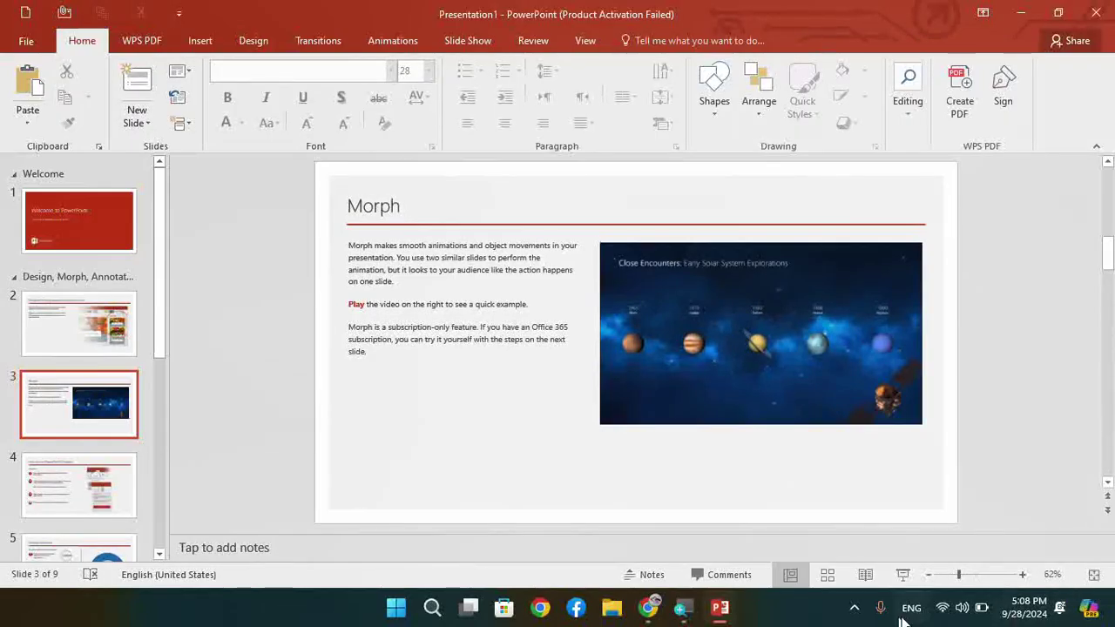
pyautogui.click(854, 607)
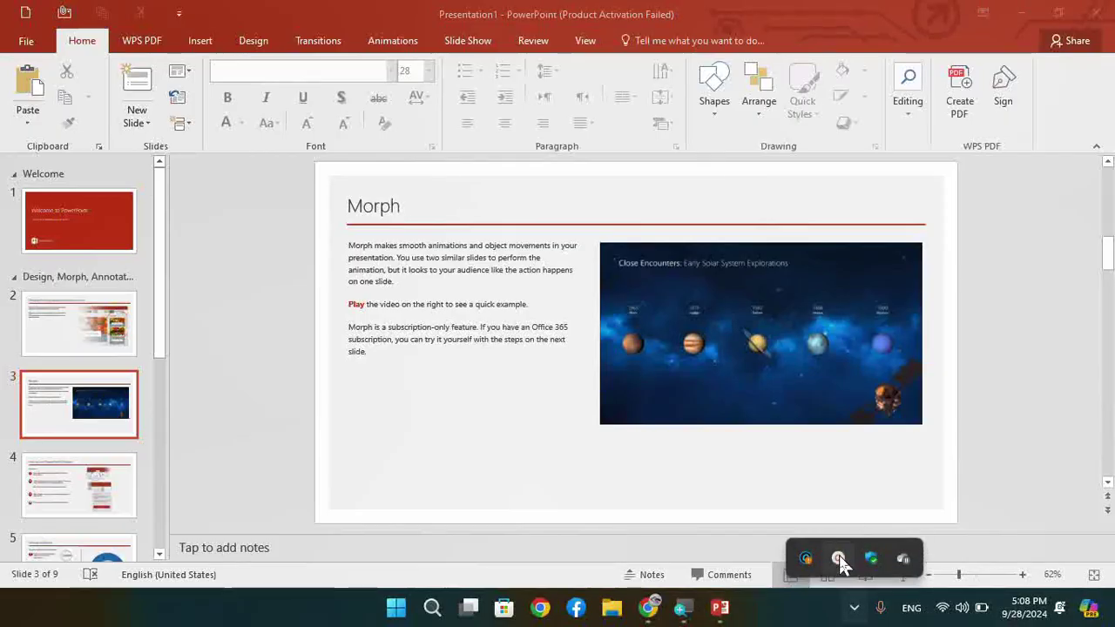